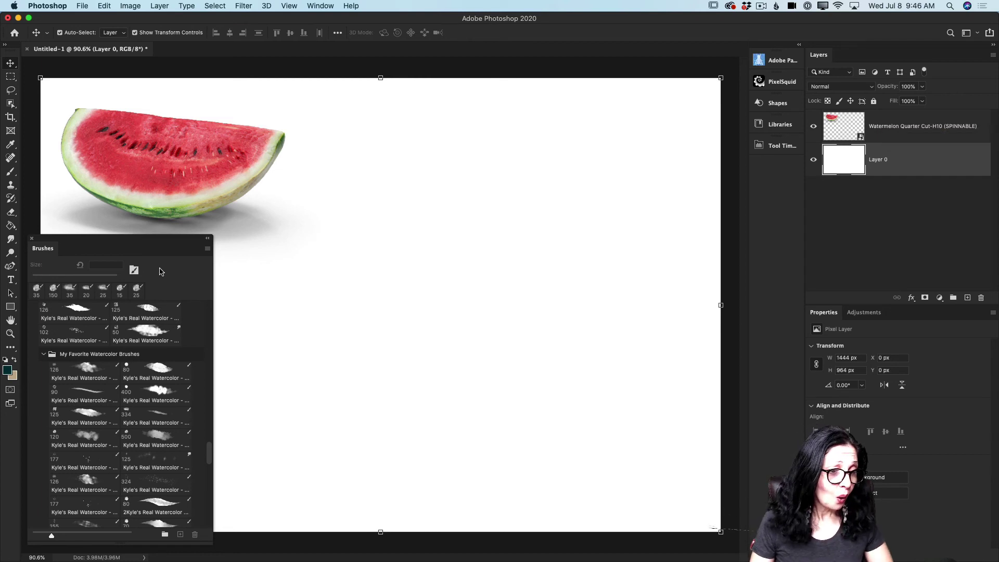
# Step: Enlarge the Brushes panel across the canvas and browse its groups up to the watercolor set
pyautogui.moveTo(185, 239); pyautogui.dragTo(223, 174)
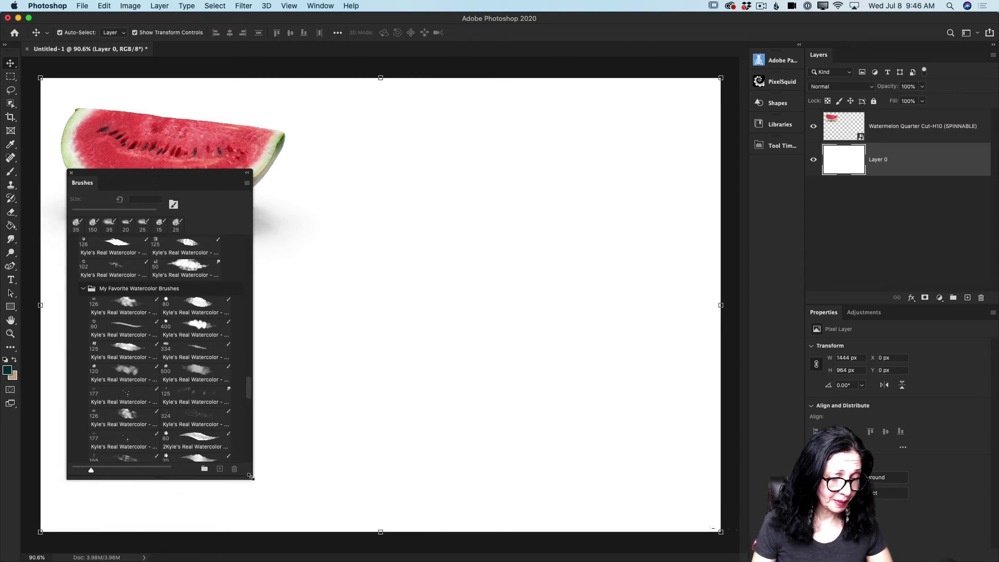
pyautogui.moveTo(253, 480); pyautogui.dragTo(696, 528)
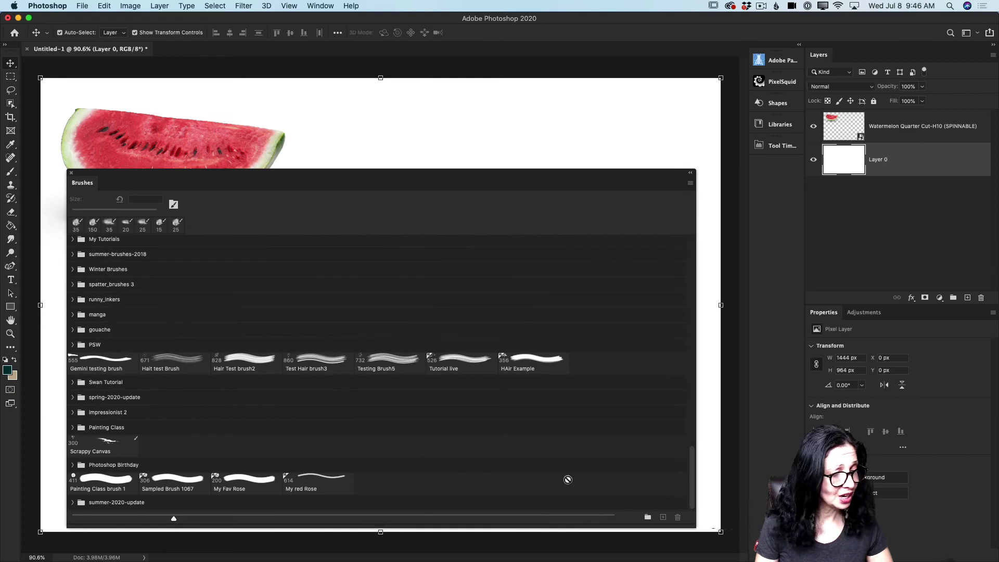
pyautogui.scroll(10, 465, 446)
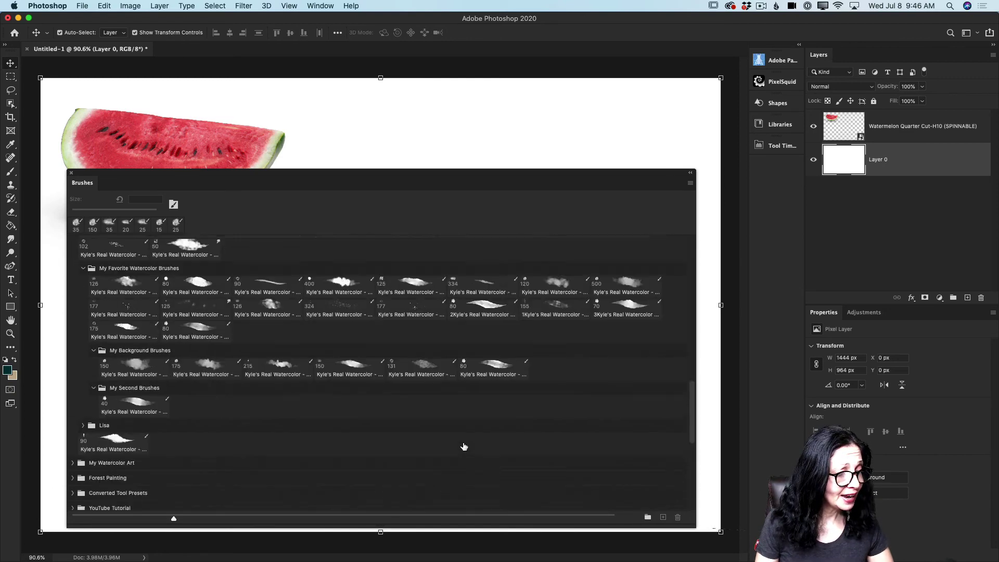
pyautogui.scroll(10, 464, 446)
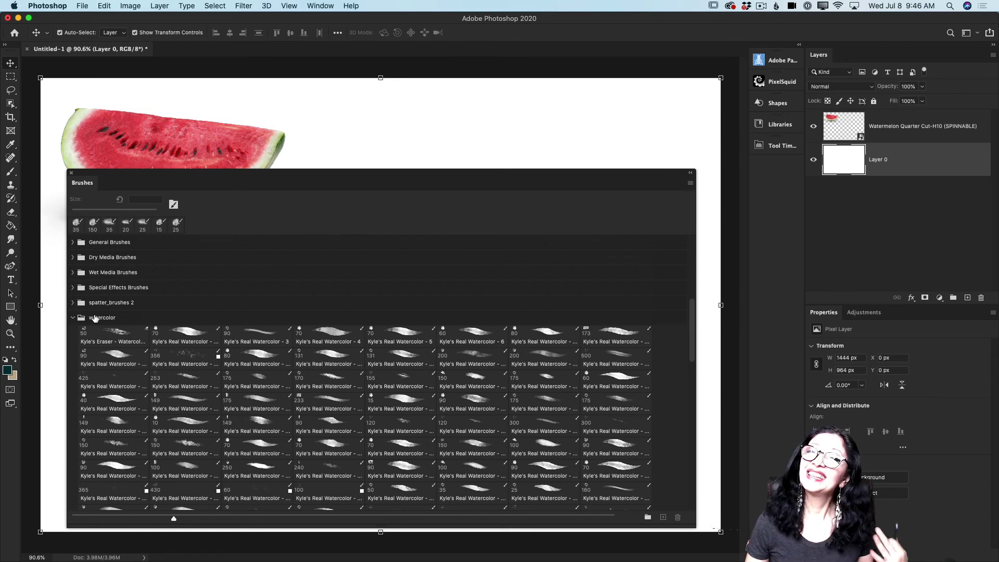
# Step: Open Adobe's Get More Brushes page in the browser, look through the downloadable Kyle T. Webster sets, and close it to return to Photoshop
pyautogui.click(690, 184)
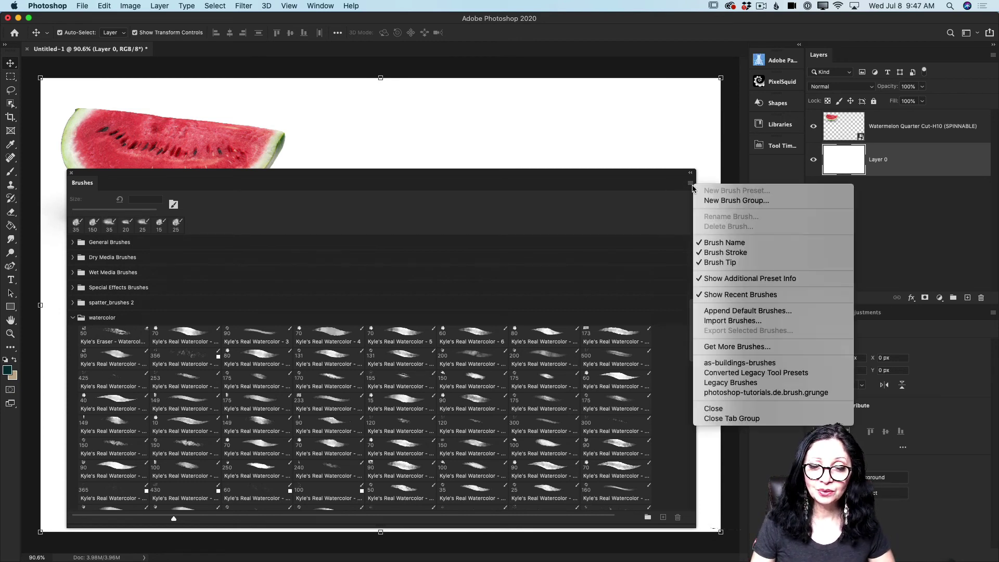
pyautogui.click(748, 349)
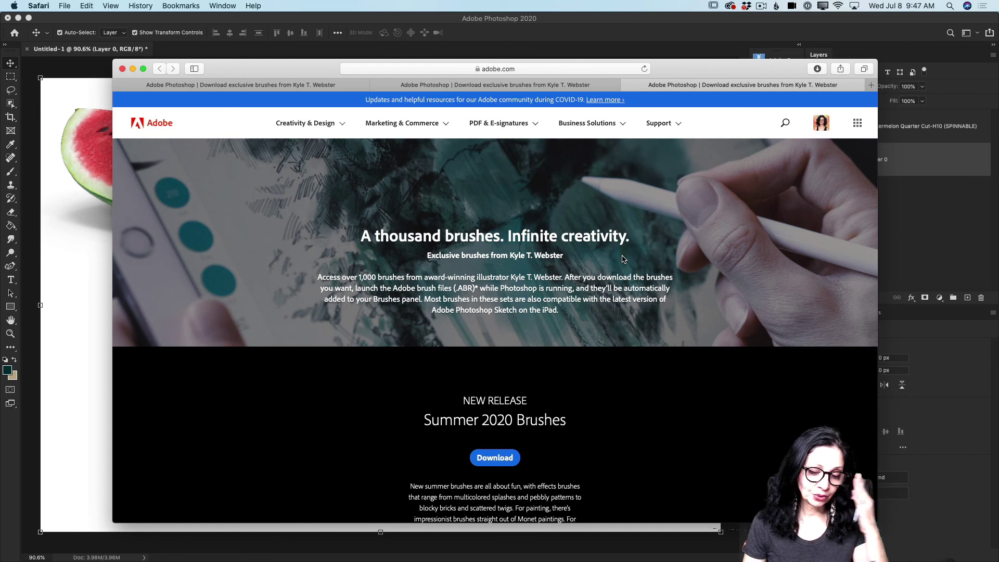
pyautogui.scroll(-5, 624, 259)
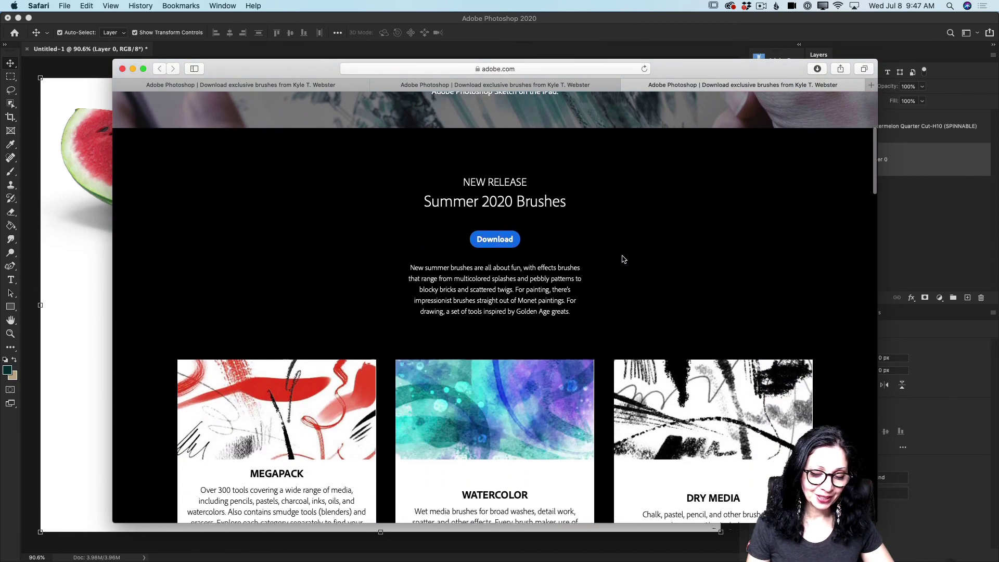
pyautogui.scroll(-10, 624, 258)
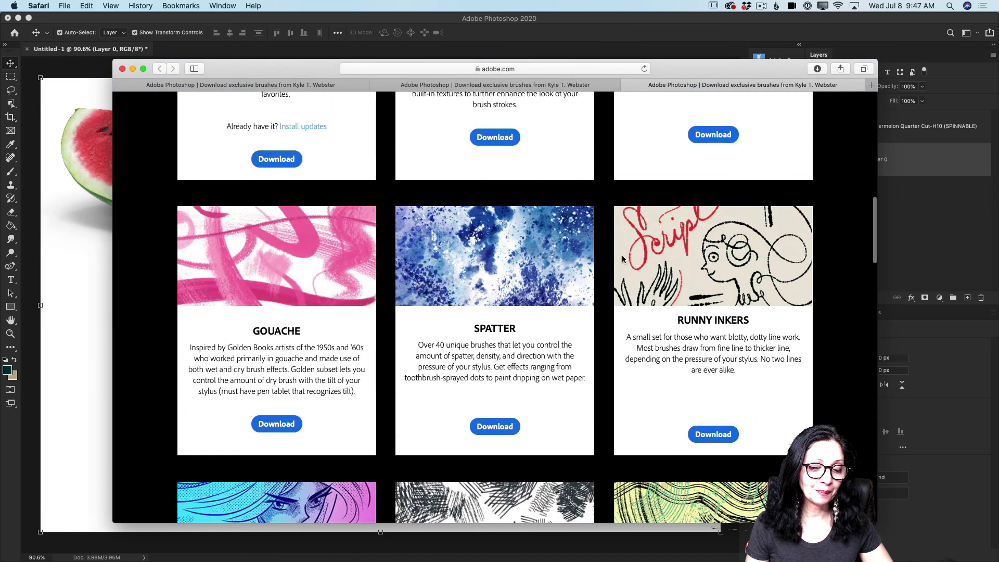
pyautogui.scroll(-3, 623, 258)
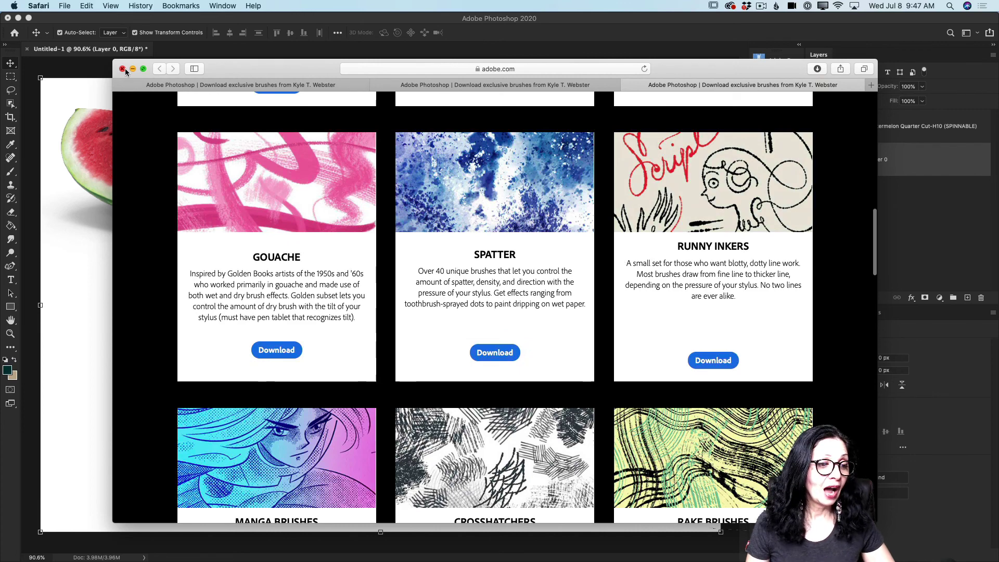
pyautogui.click(123, 69)
pyautogui.click(345, 230)
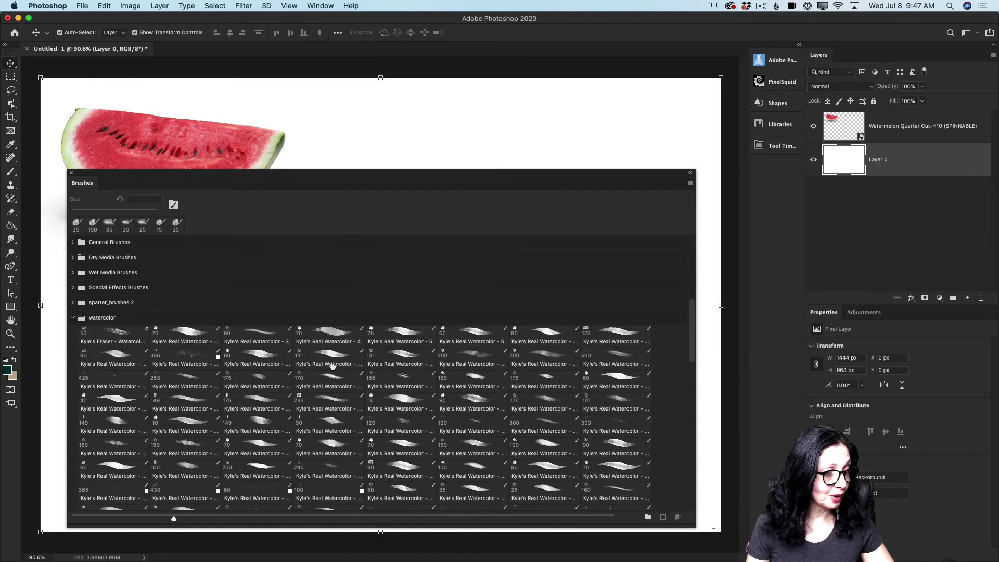
# Step: Look through the watercolor brushes and try presets from the My Second Brushes and My Favorite Watercolor Brushes groups, finishing on the Move tool
pyautogui.scroll(5, 332, 365)
pyautogui.scroll(-3, 332, 366)
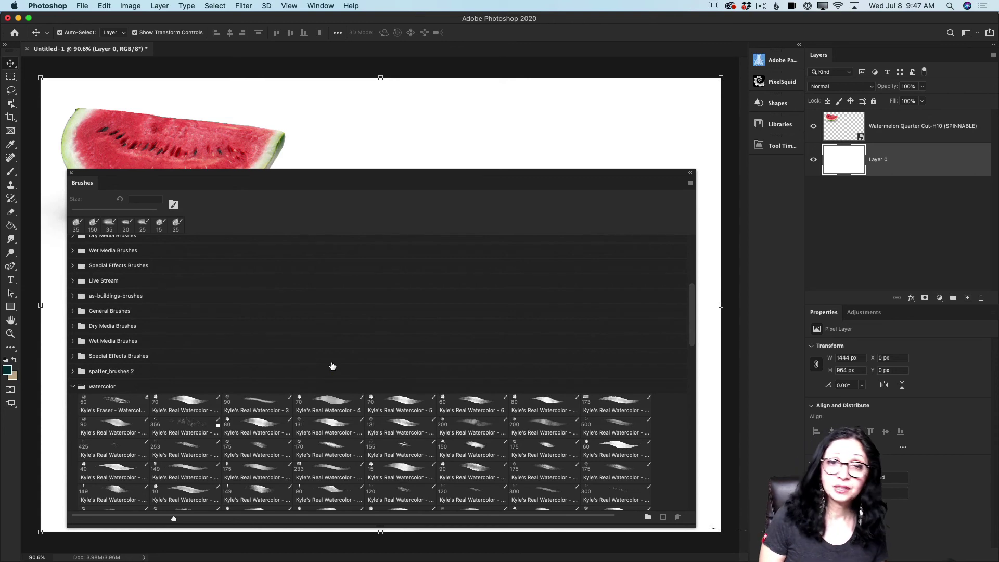
pyautogui.scroll(-10, 332, 366)
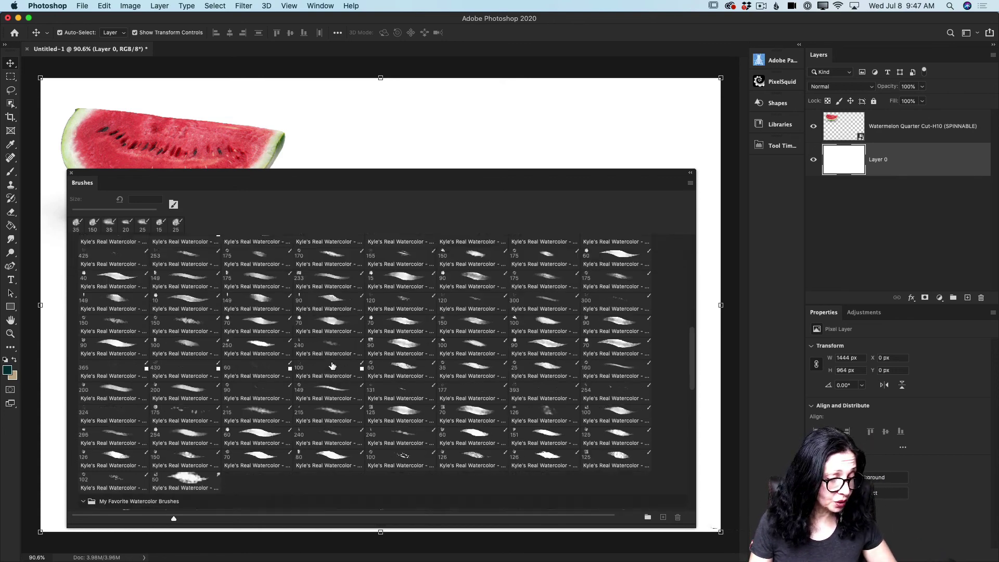
pyautogui.scroll(-5, 136, 427)
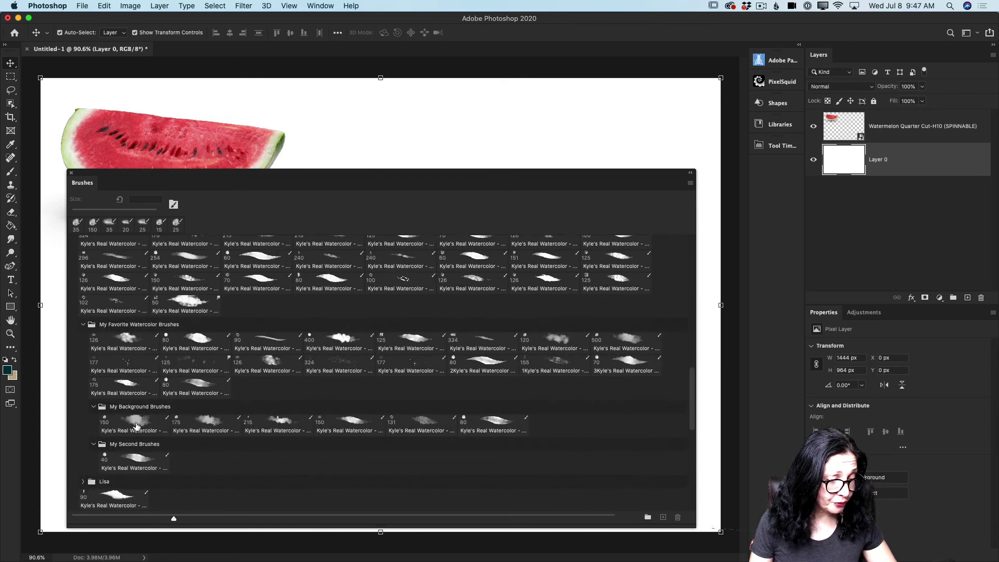
pyautogui.click(136, 419)
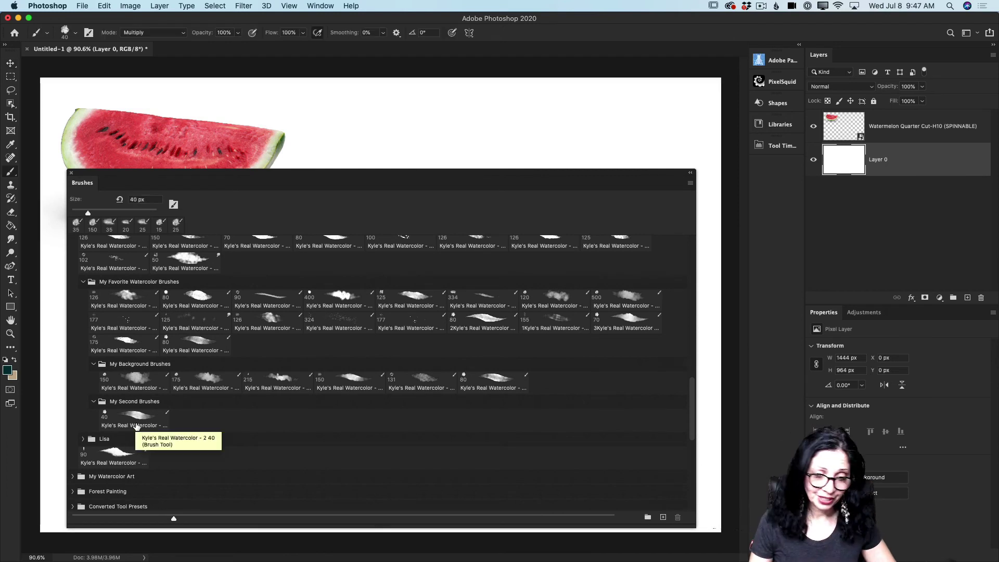
pyautogui.click(310, 391)
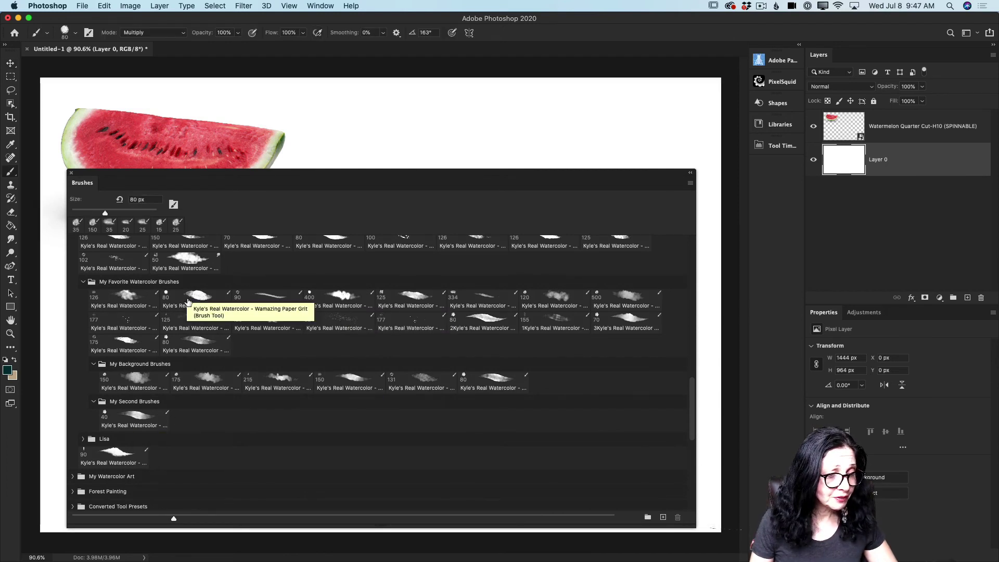
pyautogui.press('v')
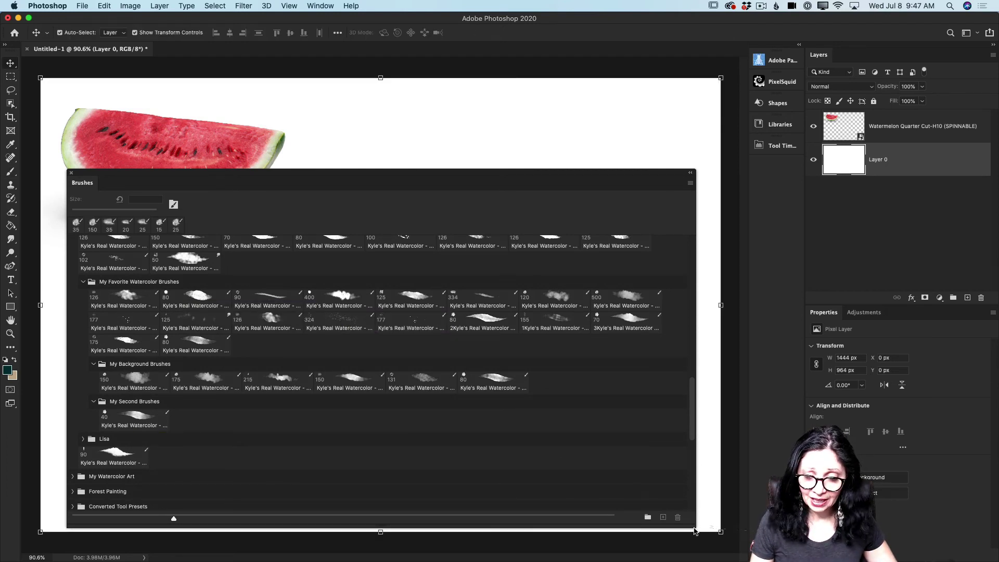
# Step: Shrink the Brushes panel and place it just below the watermelon reference image
pyautogui.moveTo(695, 527)
pyautogui.mouseDown()
pyautogui.moveTo(344, 510)
pyautogui.moveTo(291, 477)
pyautogui.mouseUp()
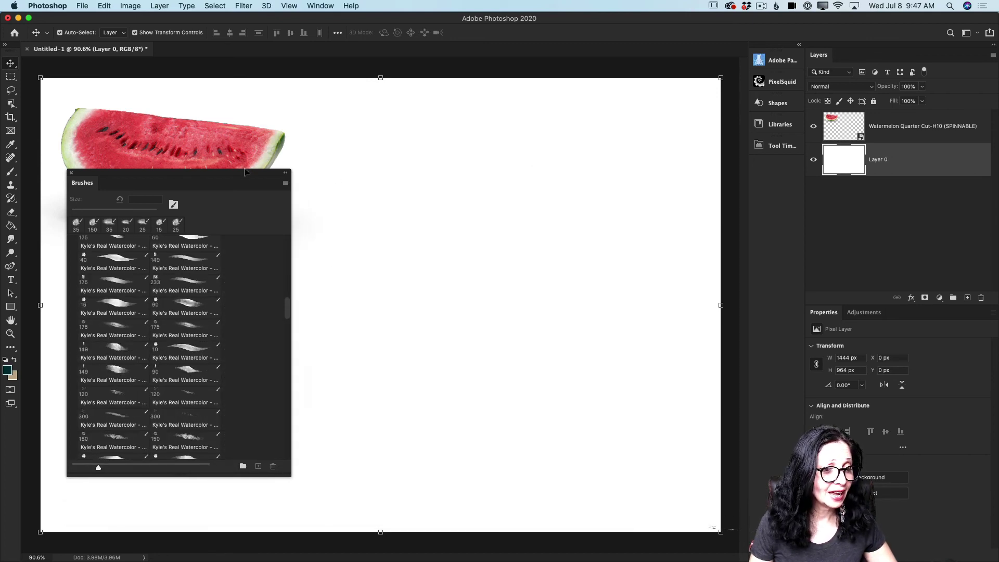
pyautogui.moveTo(244, 171); pyautogui.dragTo(209, 226)
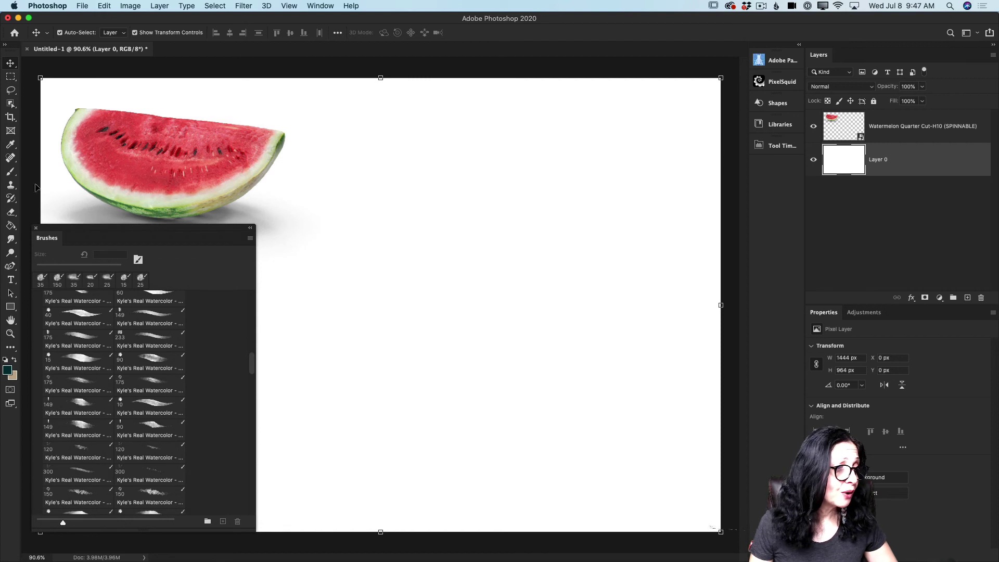
# Step: Choose the Pencil tool and set the foreground color to light gray #adadad
pyautogui.click(10, 172)
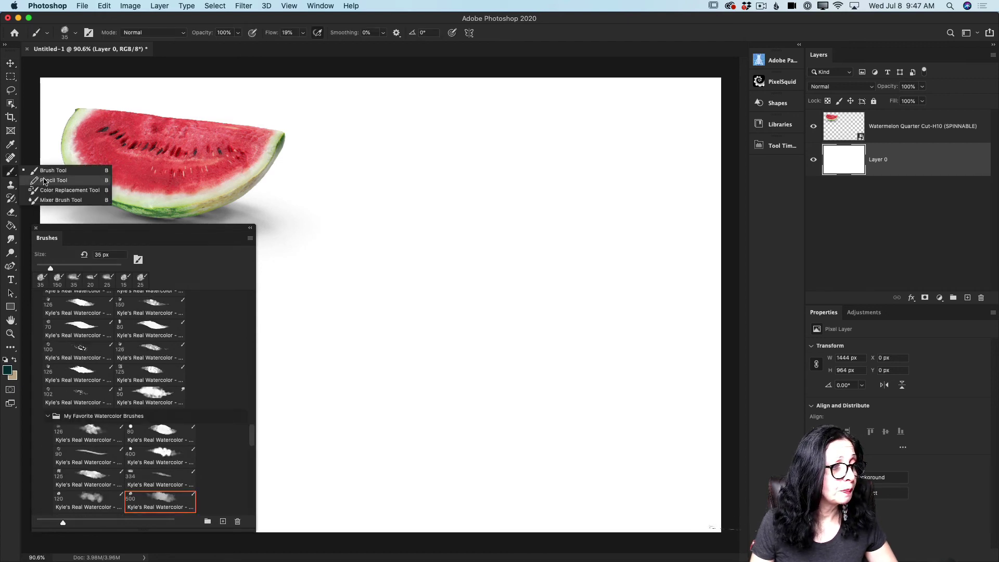
pyautogui.click(46, 180)
pyautogui.click(7, 370)
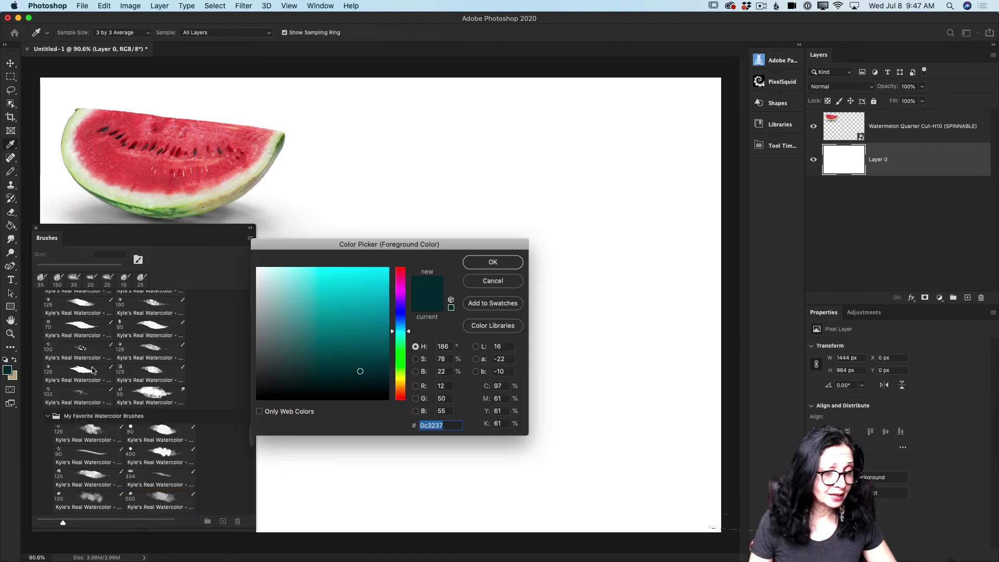
pyautogui.click(256, 311)
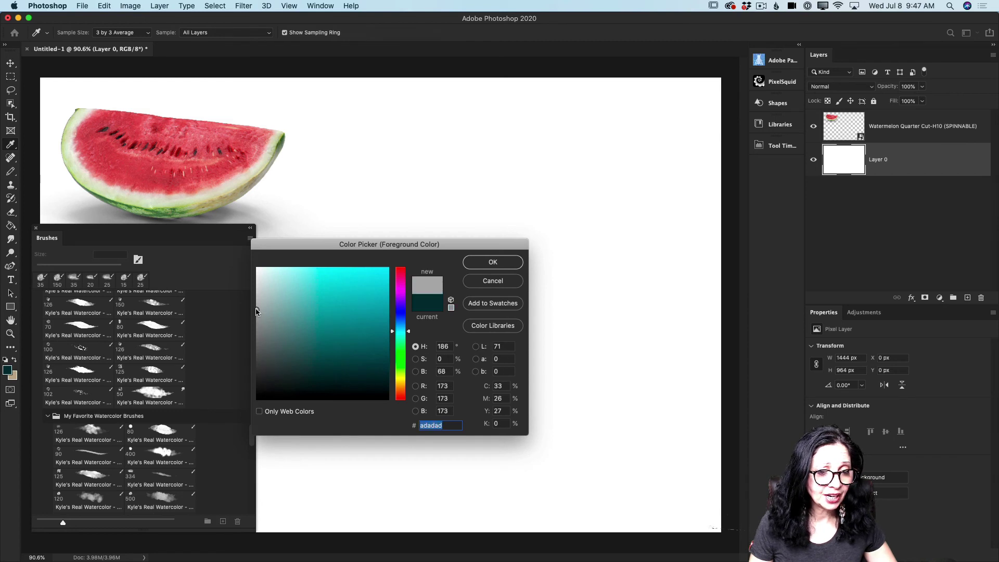
pyautogui.click(493, 263)
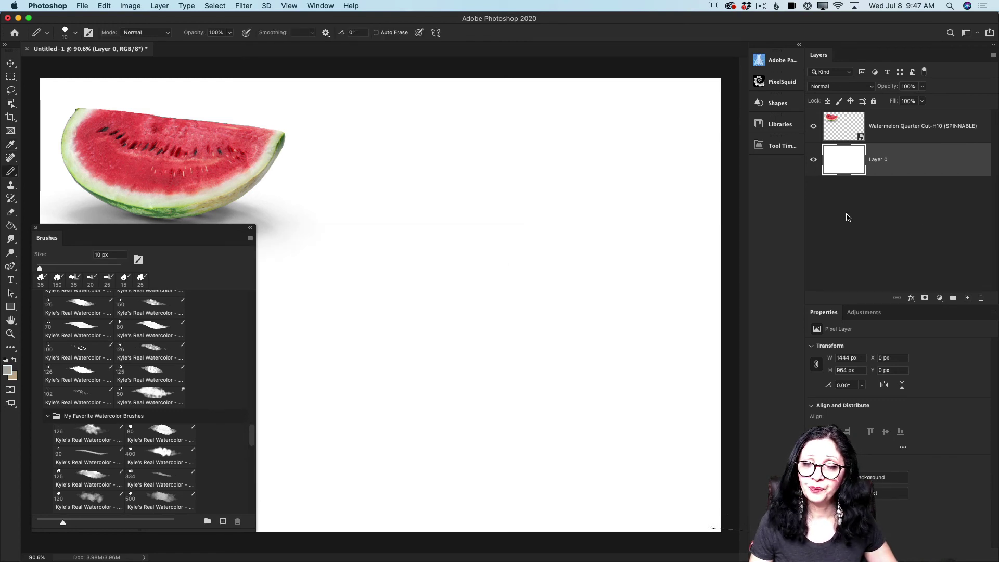
# Step: On a new layer above Layer 0, mark the left, right and bottom extents of the watermelon sketch with short pencil dashes
pyautogui.click(968, 298)
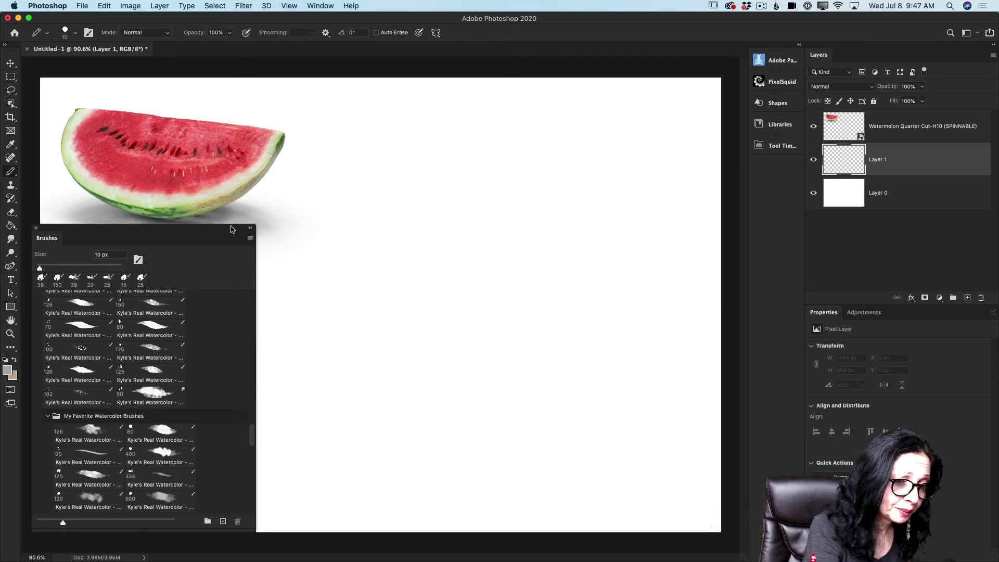
pyautogui.moveTo(231, 229); pyautogui.dragTo(229, 243)
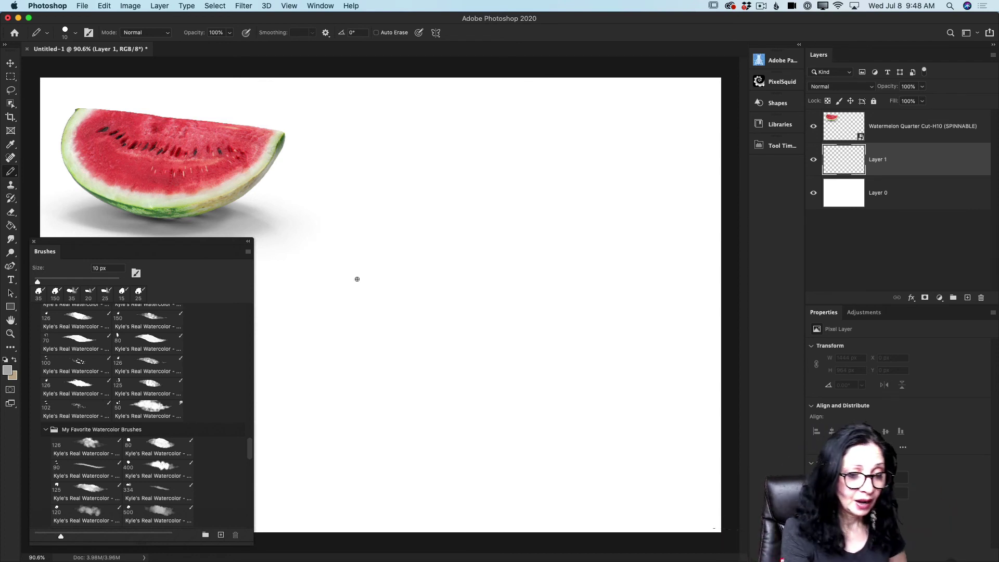
pyautogui.moveTo(350, 257); pyautogui.dragTo(349, 260)
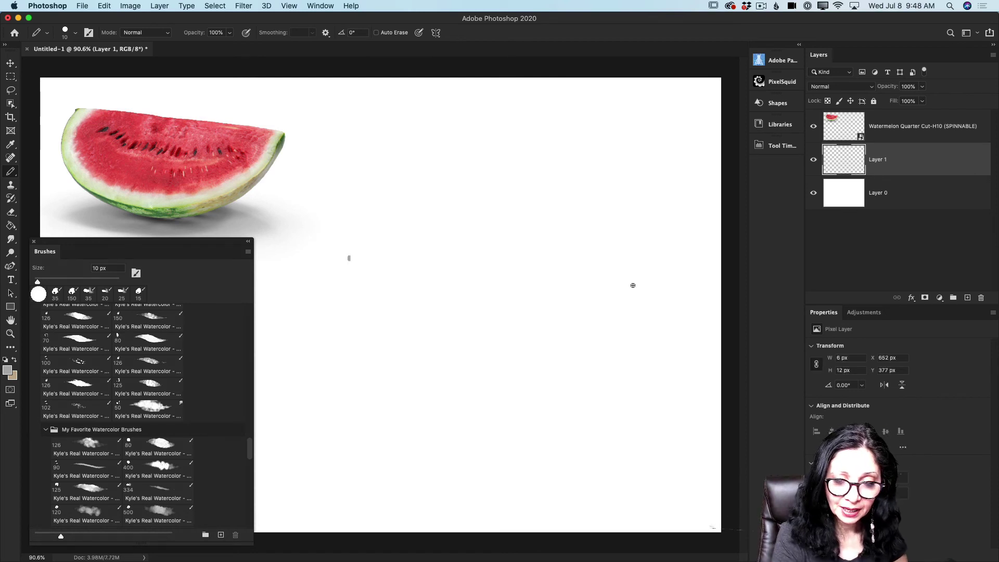
pyautogui.moveTo(633, 283); pyautogui.dragTo(637, 284)
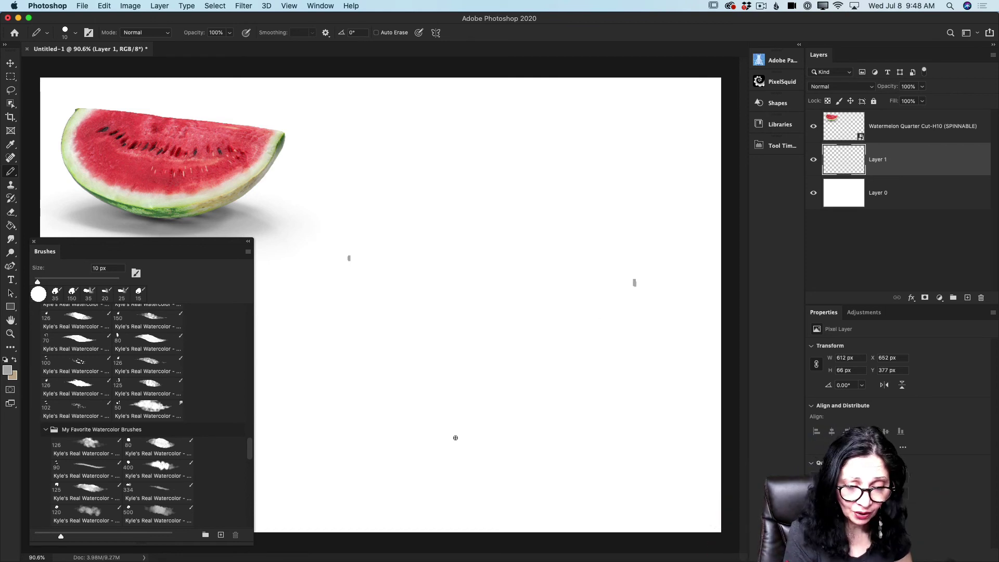
pyautogui.moveTo(460, 437); pyautogui.dragTo(447, 437)
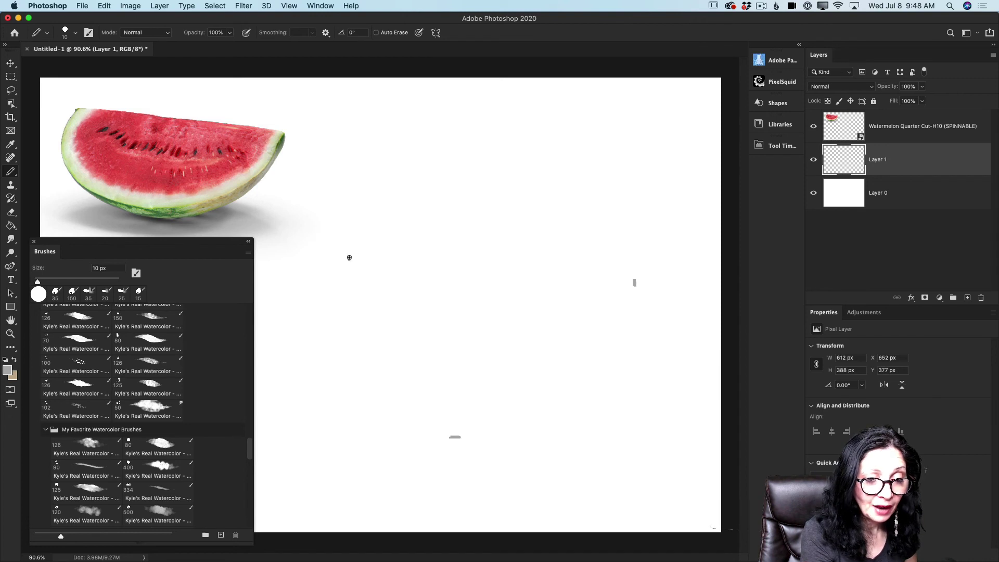
# Step: Sketch the slice's long top edge with light pencil strokes, sloping gently down from the left extent mark to just past the right one
pyautogui.moveTo(349, 258)
pyautogui.mouseDown()
pyautogui.moveTo(431, 267)
pyautogui.moveTo(420, 274)
pyautogui.moveTo(474, 286)
pyautogui.mouseUp()
pyautogui.moveTo(354, 259); pyautogui.dragTo(545, 291)
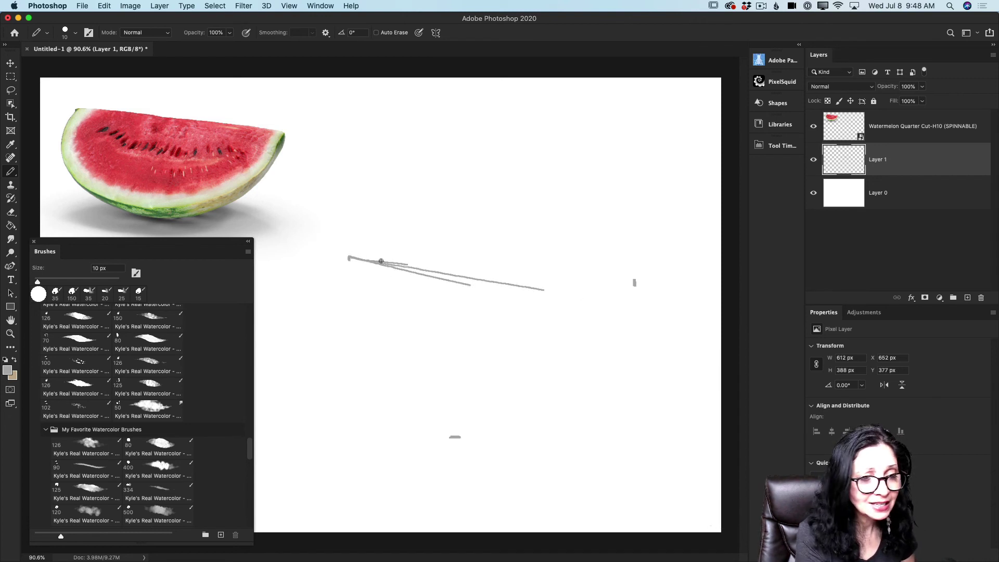
pyautogui.moveTo(354, 259); pyautogui.dragTo(637, 296)
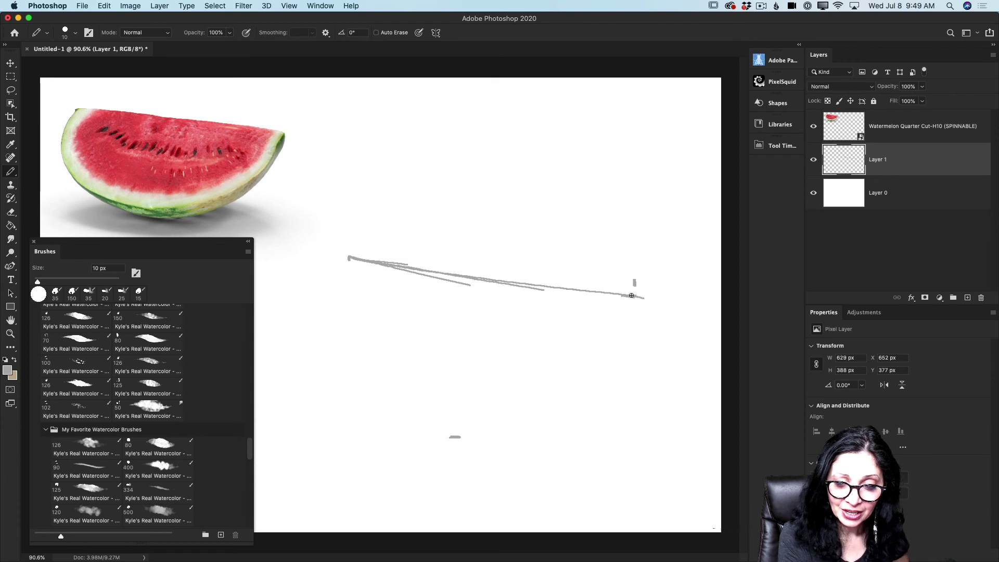
pyautogui.moveTo(638, 297); pyautogui.dragTo(652, 299)
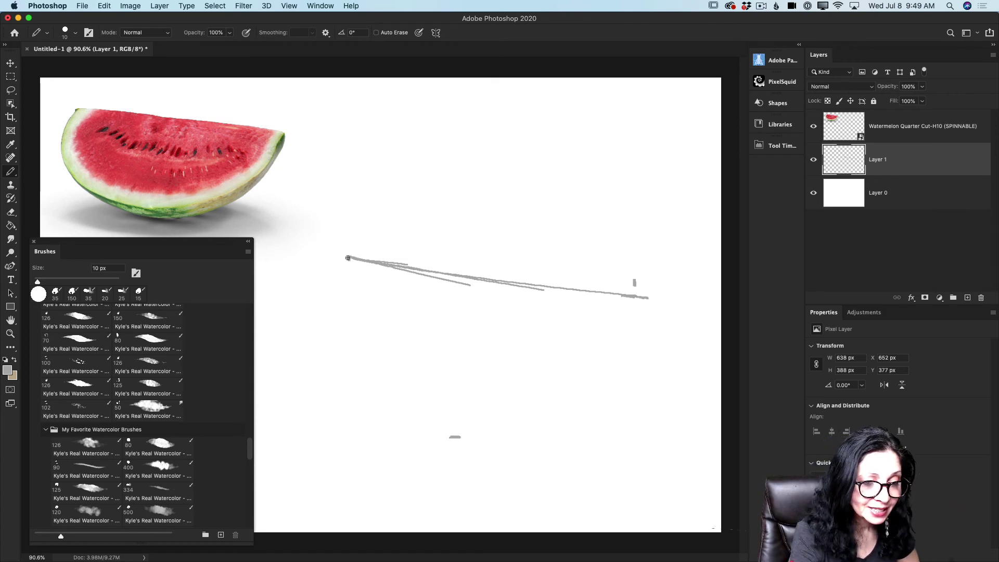
# Step: Sketch the curved rind with overlapping pencil strokes from the top edge's left end down and around to the bottom extent mark
pyautogui.moveTo(348, 257); pyautogui.dragTo(341, 339)
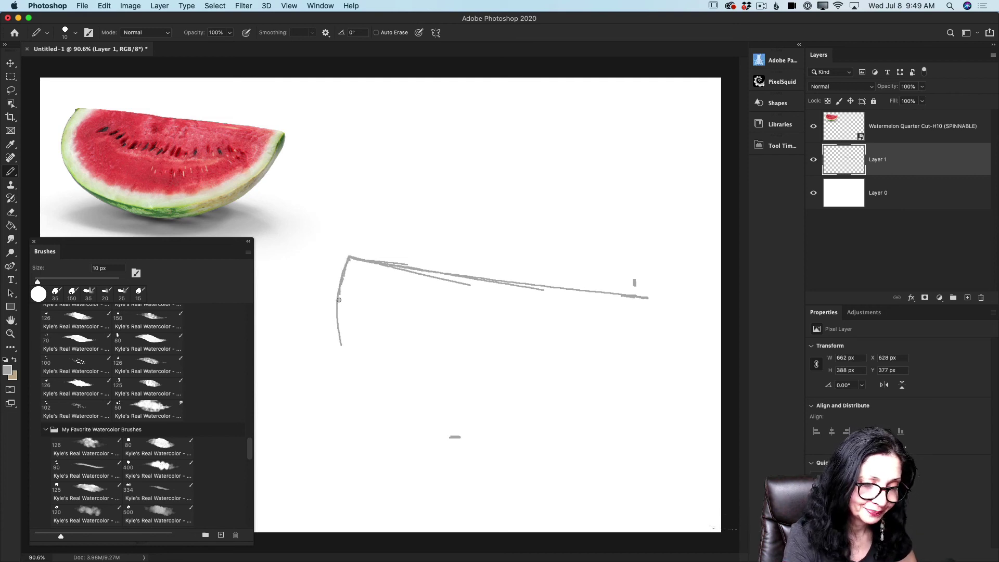
pyautogui.moveTo(339, 302); pyautogui.dragTo(353, 372)
pyautogui.moveTo(341, 328); pyautogui.dragTo(366, 386)
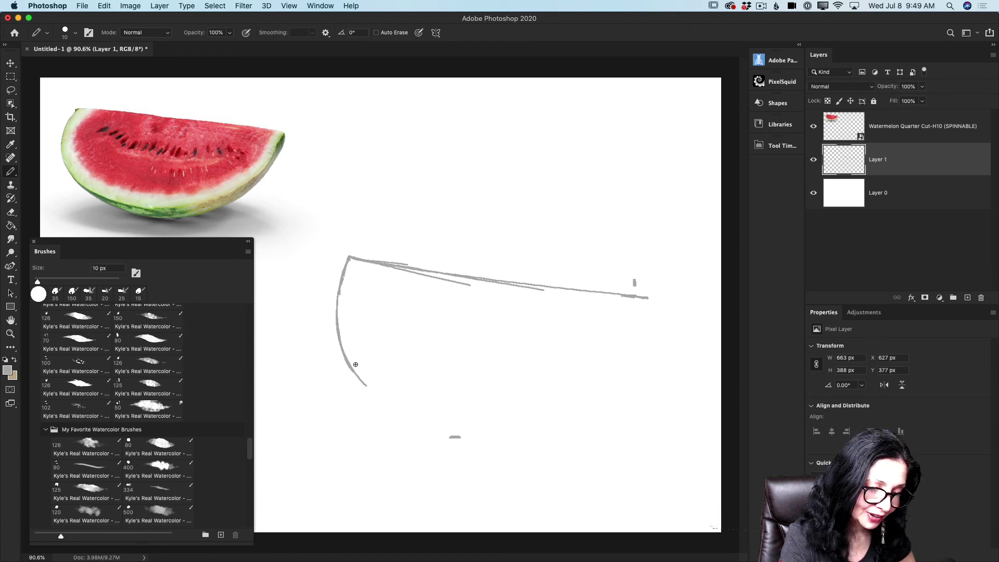
pyautogui.moveTo(338, 348)
pyautogui.mouseDown()
pyautogui.moveTo(378, 404)
pyautogui.moveTo(345, 351)
pyautogui.moveTo(405, 421)
pyautogui.moveTo(381, 411)
pyautogui.moveTo(419, 429)
pyautogui.moveTo(398, 420)
pyautogui.moveTo(479, 439)
pyautogui.mouseUp()
pyautogui.moveTo(406, 426); pyautogui.dragTo(494, 444)
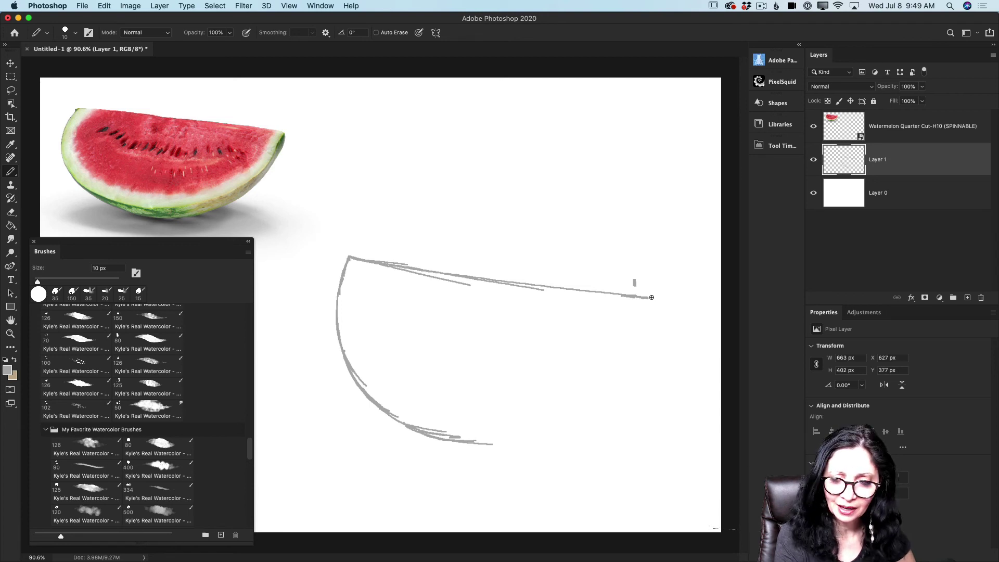
# Step: Sketch the short angled corner at the slice's right end and close the outline with overlapping strokes down to the bottom extent
pyautogui.moveTo(652, 297); pyautogui.dragTo(654, 304)
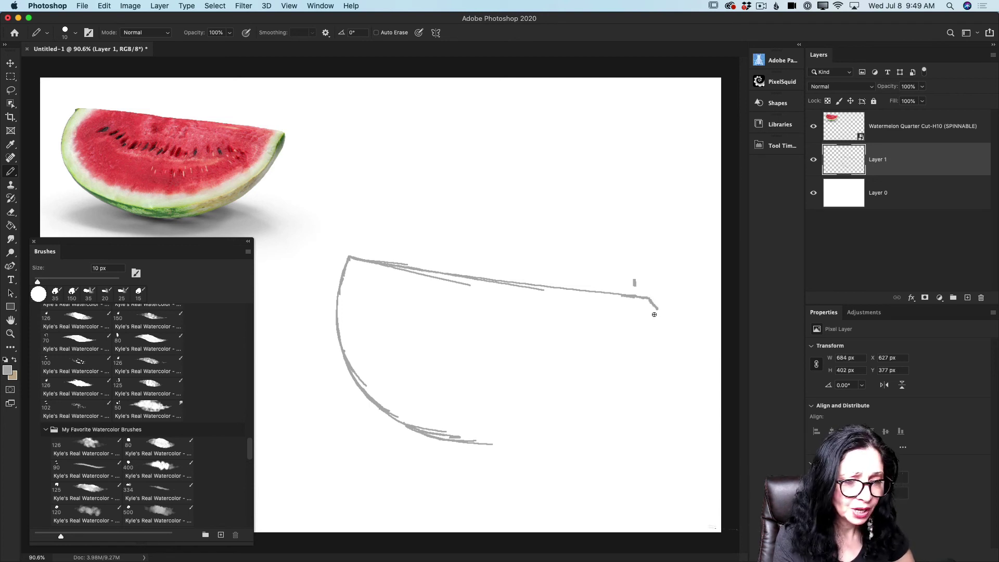
pyautogui.moveTo(656, 310); pyautogui.dragTo(616, 363)
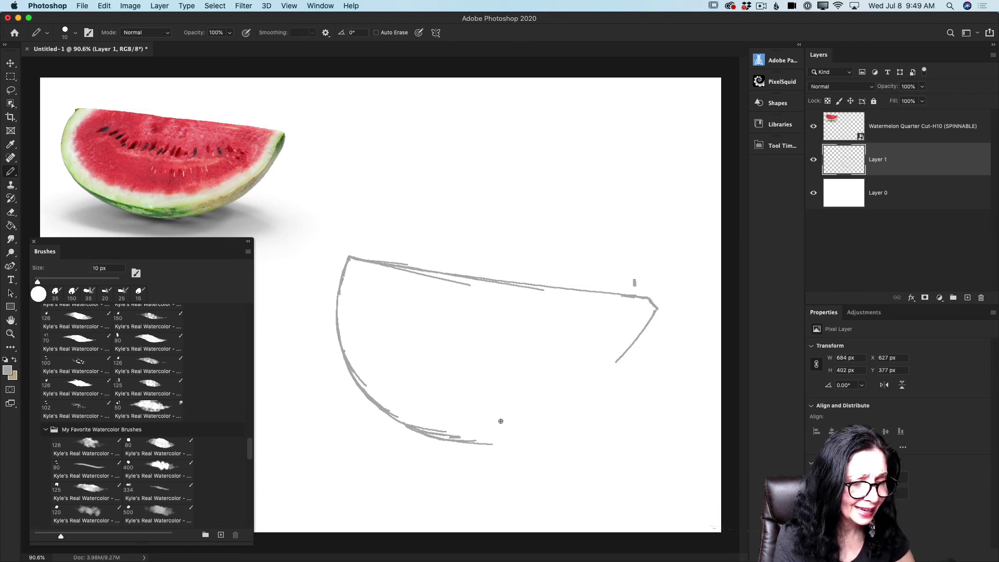
pyautogui.moveTo(470, 443)
pyautogui.mouseDown()
pyautogui.moveTo(577, 406)
pyautogui.moveTo(654, 310)
pyautogui.moveTo(604, 374)
pyautogui.mouseUp()
pyautogui.moveTo(654, 311); pyautogui.dragTo(624, 358)
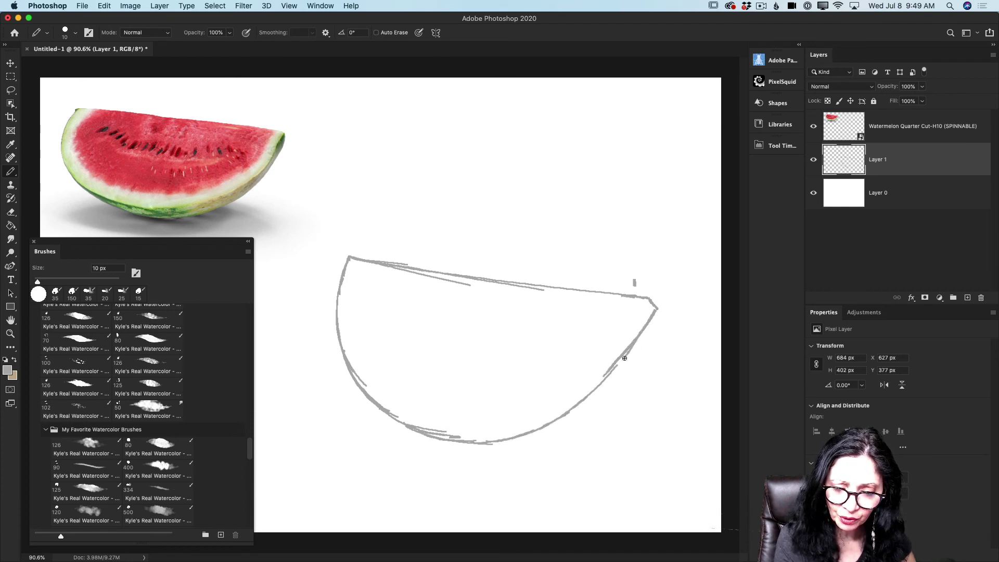
pyautogui.moveTo(657, 311)
pyautogui.mouseDown()
pyautogui.moveTo(607, 382)
pyautogui.moveTo(518, 443)
pyautogui.moveTo(555, 422)
pyautogui.moveTo(463, 445)
pyautogui.mouseUp()
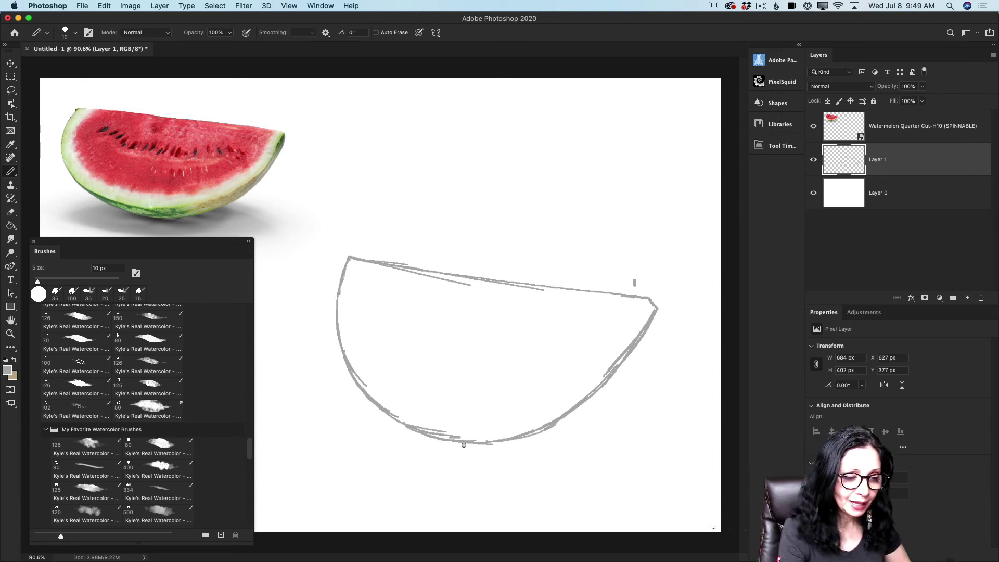
# Step: Inside the outline, sketch a second curve for the rind's front edge and a third curve marking the flesh boundary
pyautogui.moveTo(647, 301); pyautogui.dragTo(625, 331)
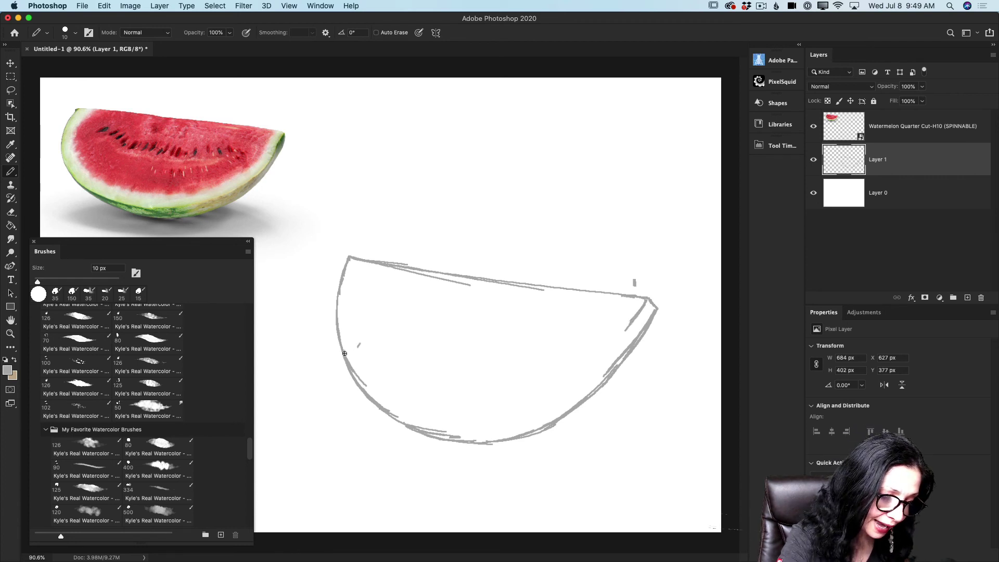
pyautogui.moveTo(348, 360)
pyautogui.mouseDown()
pyautogui.moveTo(402, 408)
pyautogui.moveTo(392, 410)
pyautogui.moveTo(380, 399)
pyautogui.moveTo(459, 424)
pyautogui.mouseUp()
pyautogui.moveTo(403, 410)
pyautogui.mouseDown()
pyautogui.moveTo(463, 423)
pyautogui.moveTo(475, 417)
pyautogui.moveTo(454, 421)
pyautogui.moveTo(528, 406)
pyautogui.mouseUp()
pyautogui.moveTo(465, 420); pyautogui.dragTo(574, 392)
pyautogui.moveTo(636, 312)
pyautogui.mouseDown()
pyautogui.moveTo(555, 396)
pyautogui.moveTo(449, 426)
pyautogui.mouseUp()
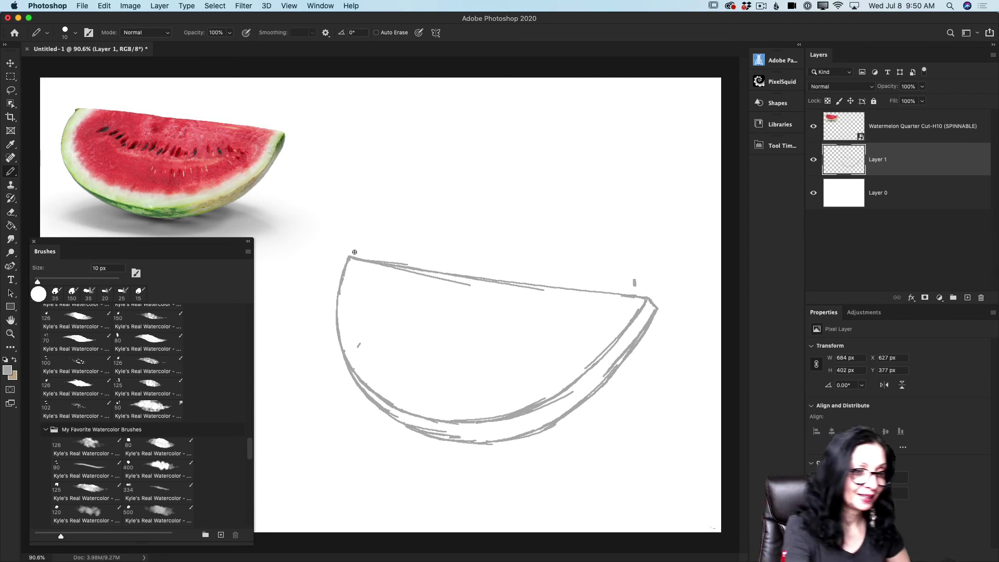
pyautogui.moveTo(363, 262)
pyautogui.mouseDown()
pyautogui.moveTo(367, 357)
pyautogui.moveTo(422, 395)
pyautogui.moveTo(456, 405)
pyautogui.moveTo(549, 384)
pyautogui.mouseUp()
pyautogui.moveTo(626, 304)
pyautogui.mouseDown()
pyautogui.moveTo(571, 364)
pyautogui.moveTo(497, 404)
pyautogui.mouseUp()
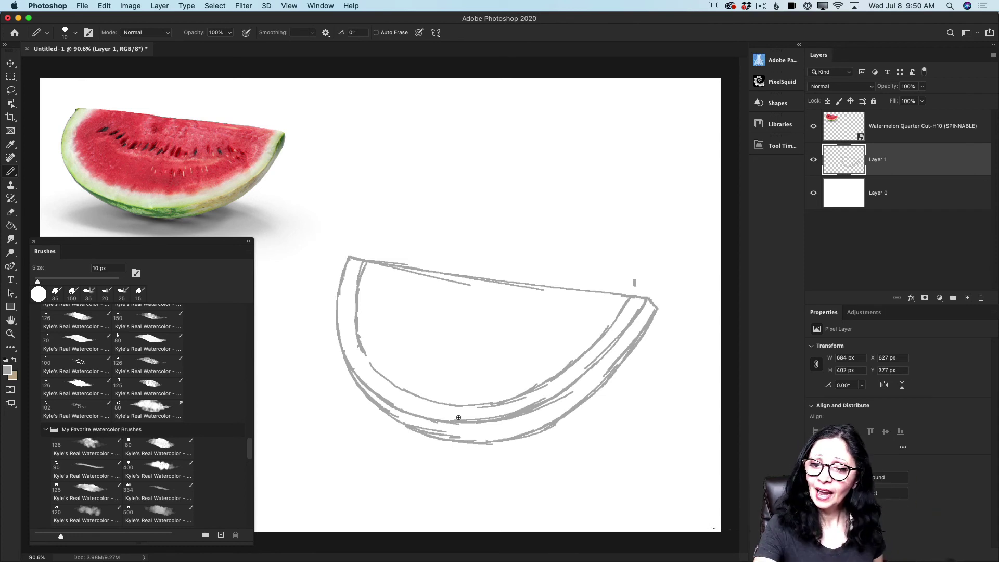
# Step: Lower the opacity of the sketch layer, Layer 1, to 28% and add a new layer above it
pyautogui.click(922, 86)
pyautogui.moveTo(922, 101); pyautogui.dragTo(893, 102)
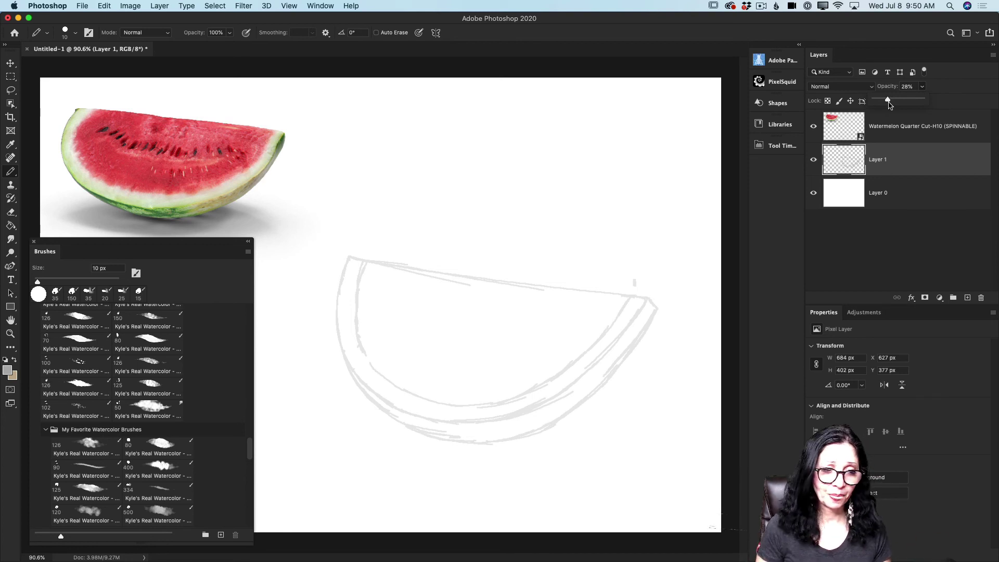
pyautogui.click(967, 298)
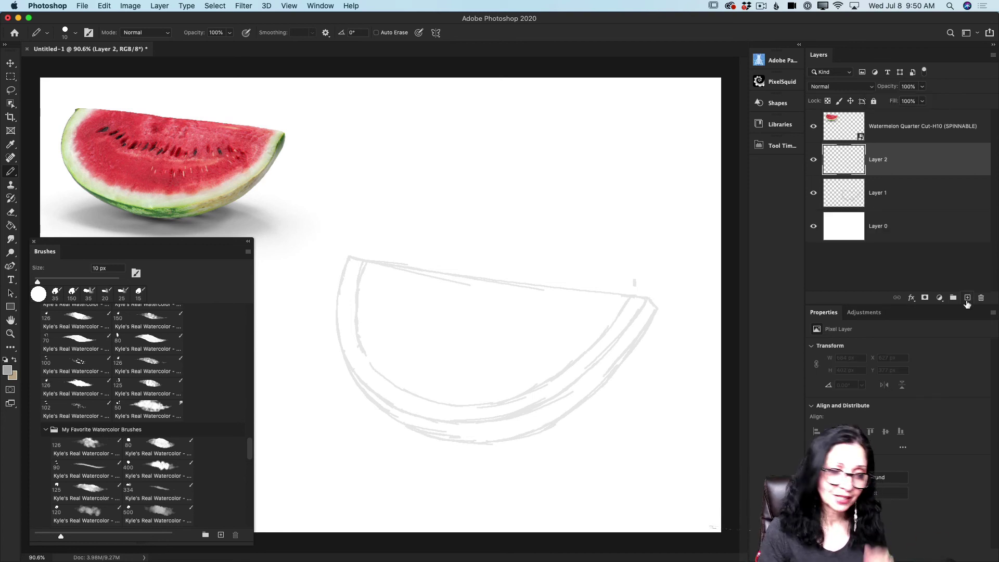
# Step: Switch to the Brush tool and choose the soft 126 px Kyle's Real Watercolor brush from the lower part of My Favorite Watercolor Brushes
pyautogui.rightClick(15, 172)
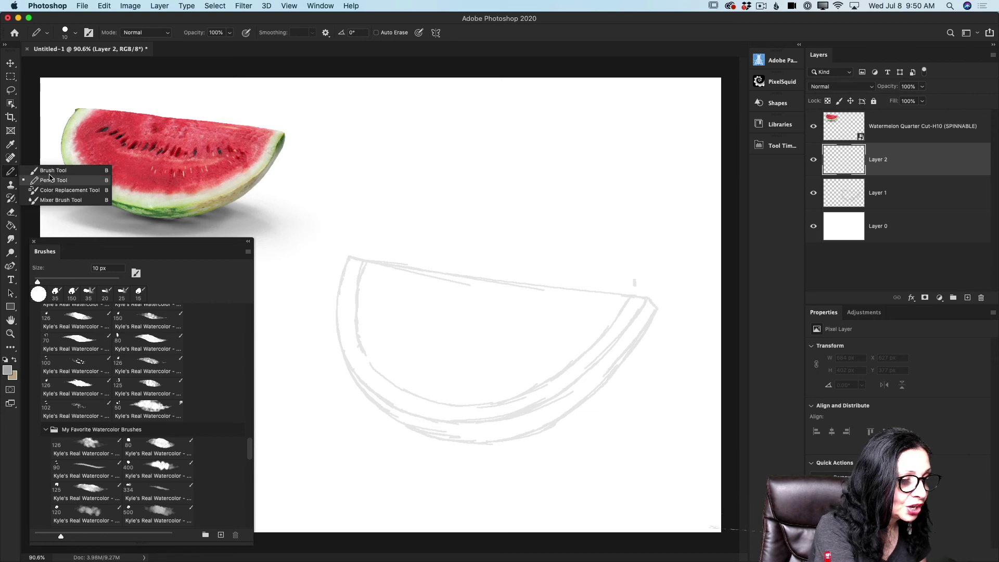
pyautogui.click(54, 170)
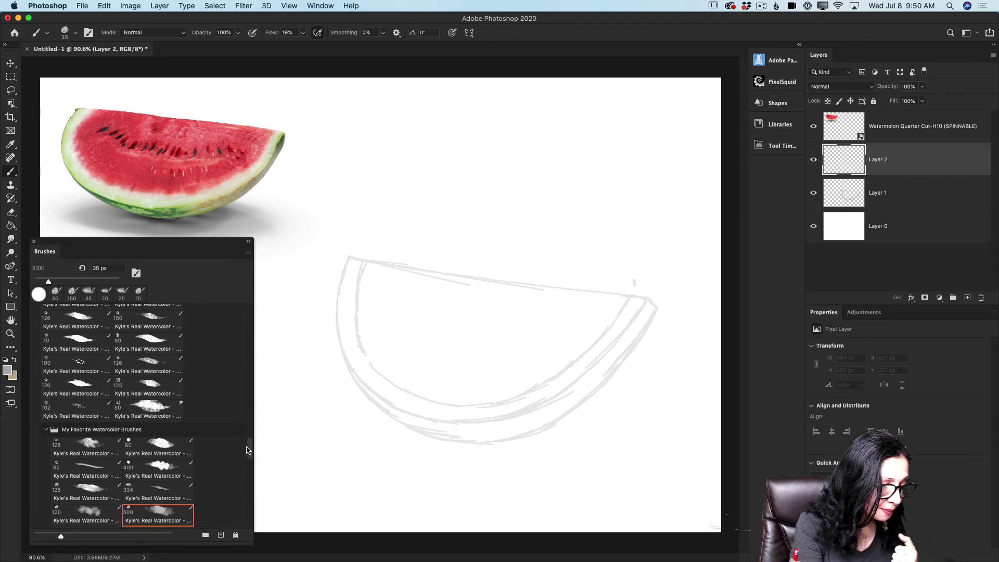
pyautogui.scroll(-3, 249, 449)
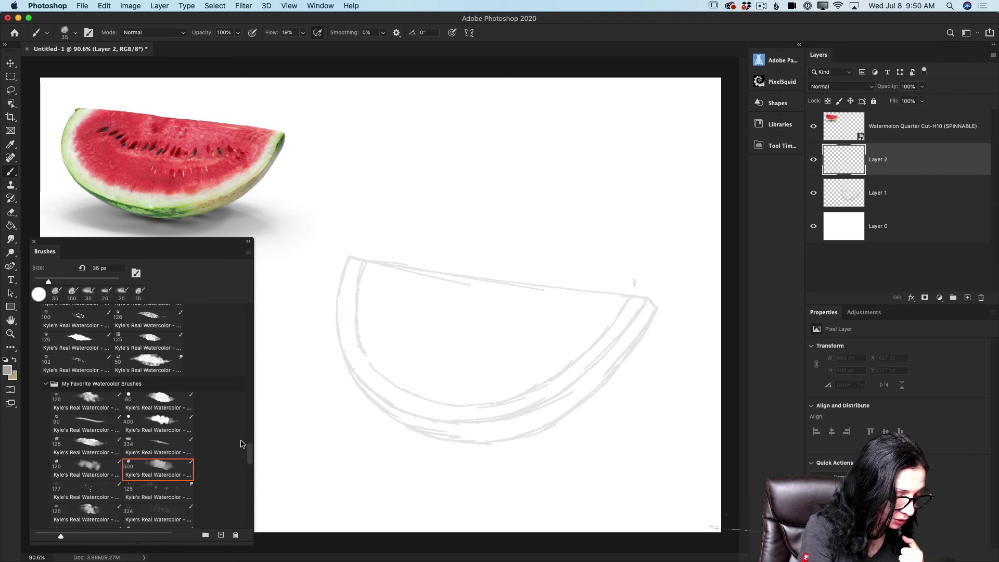
pyautogui.click(99, 512)
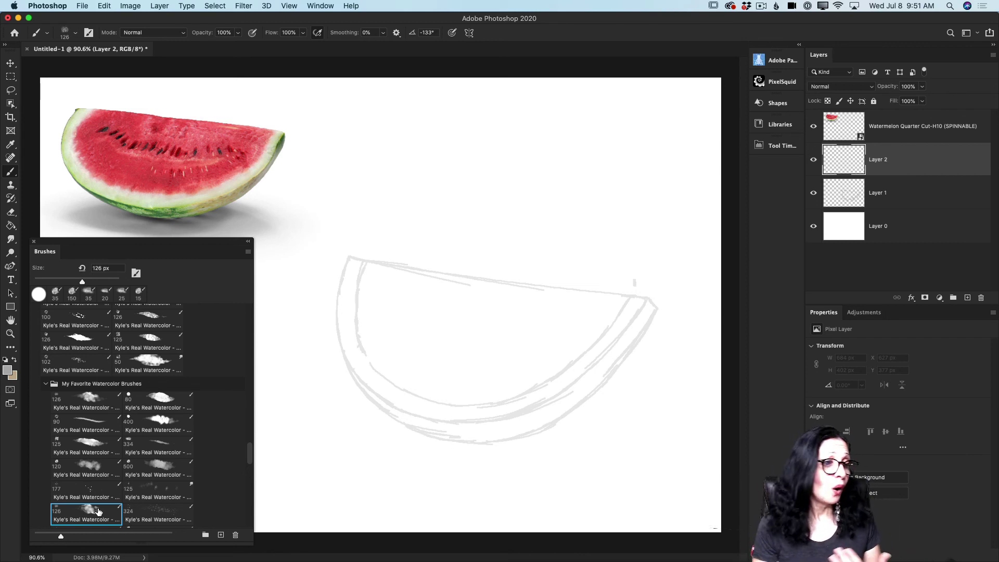
# Step: Sample the red of the reference watermelon's flesh and brush a light wash across the sketched flesh area on Layer 2
pyautogui.click(10, 145)
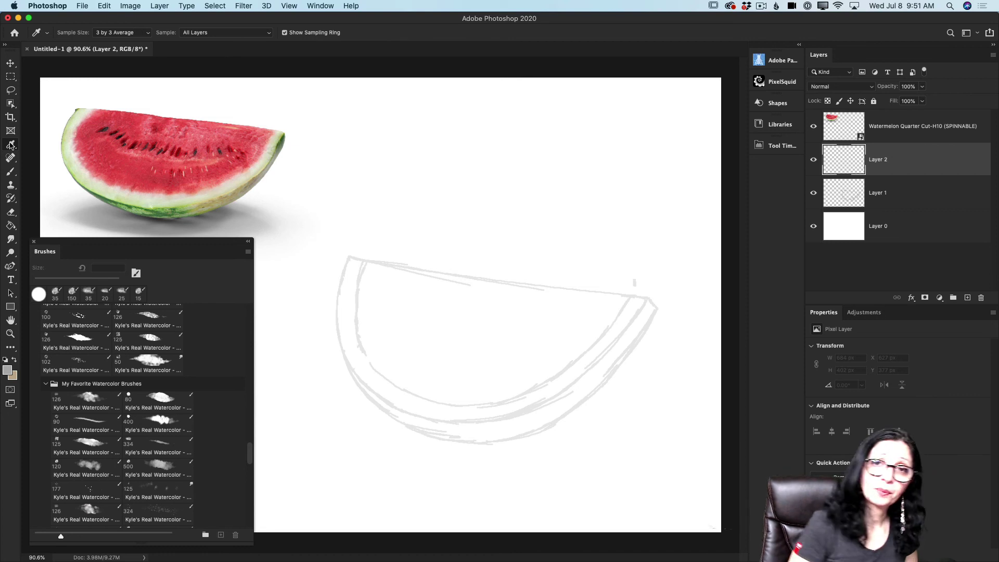
pyautogui.click(144, 163)
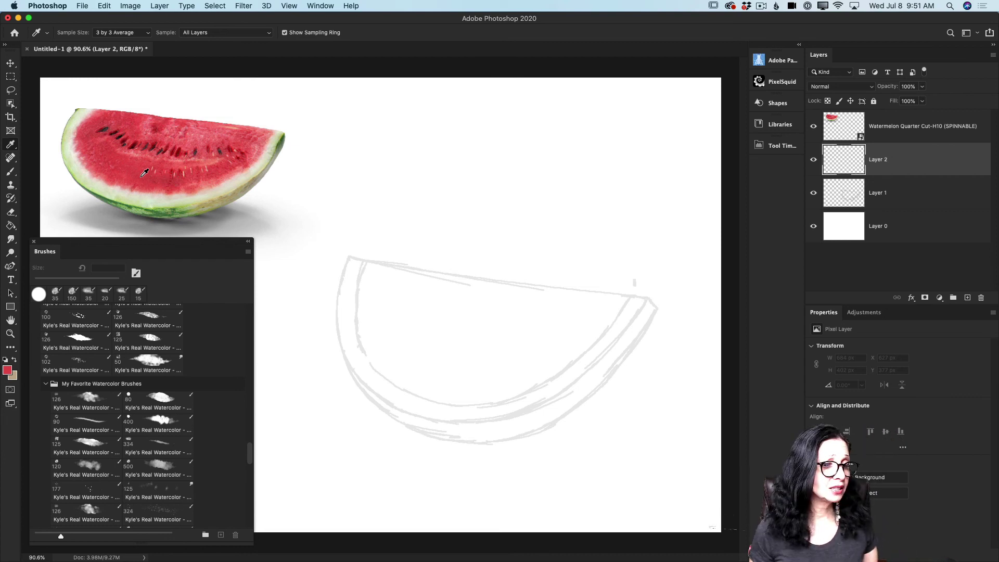
pyautogui.click(9, 175)
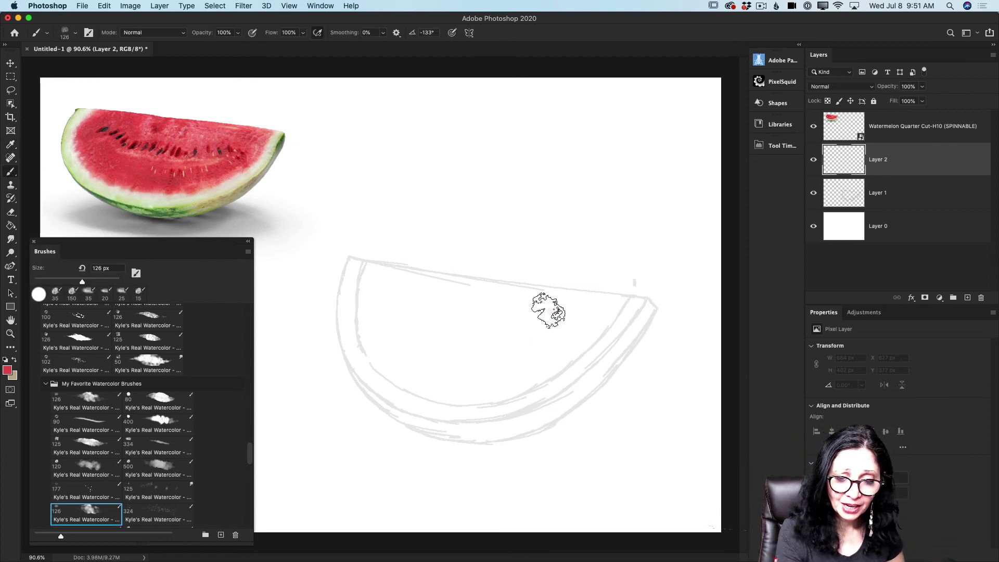
pyautogui.moveTo(548, 311)
pyautogui.mouseDown()
pyautogui.moveTo(544, 338)
pyautogui.moveTo(568, 315)
pyautogui.moveTo(563, 337)
pyautogui.moveTo(582, 314)
pyautogui.moveTo(543, 359)
pyautogui.moveTo(583, 329)
pyautogui.moveTo(513, 383)
pyautogui.moveTo(586, 336)
pyautogui.moveTo(502, 394)
pyautogui.moveTo(422, 376)
pyautogui.mouseUp()
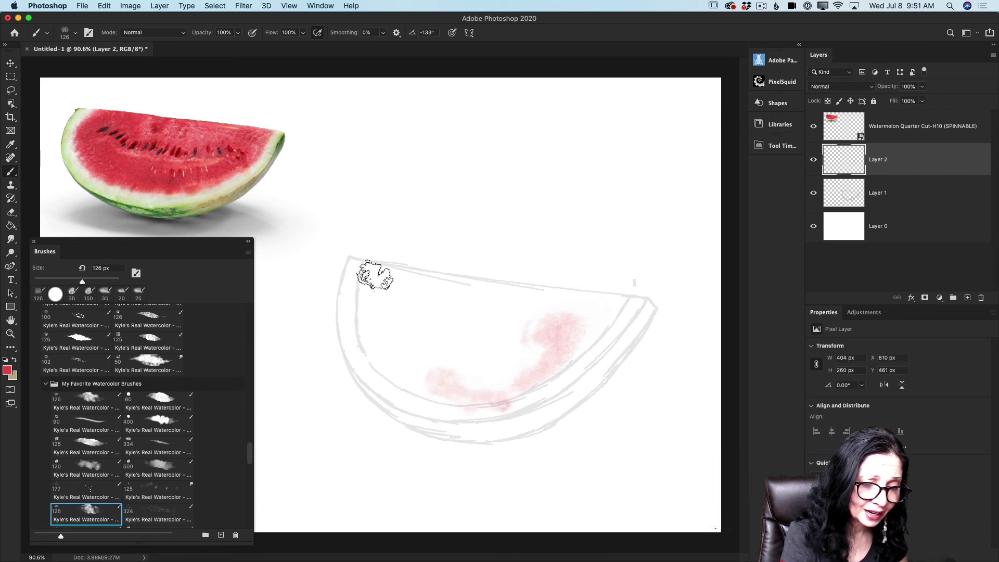
pyautogui.moveTo(374, 276)
pyautogui.mouseDown()
pyautogui.moveTo(367, 318)
pyautogui.moveTo(378, 357)
pyautogui.moveTo(377, 278)
pyautogui.moveTo(371, 322)
pyautogui.moveTo(371, 293)
pyautogui.moveTo(394, 365)
pyautogui.moveTo(449, 388)
pyautogui.moveTo(397, 359)
pyautogui.moveTo(442, 380)
pyautogui.moveTo(523, 366)
pyautogui.moveTo(413, 356)
pyautogui.moveTo(495, 352)
pyautogui.moveTo(386, 314)
pyautogui.moveTo(492, 328)
pyautogui.moveTo(409, 312)
pyautogui.moveTo(419, 298)
pyautogui.moveTo(374, 271)
pyautogui.moveTo(516, 307)
pyautogui.moveTo(402, 278)
pyautogui.moveTo(599, 310)
pyautogui.moveTo(609, 302)
pyautogui.moveTo(582, 344)
pyautogui.mouseUp()
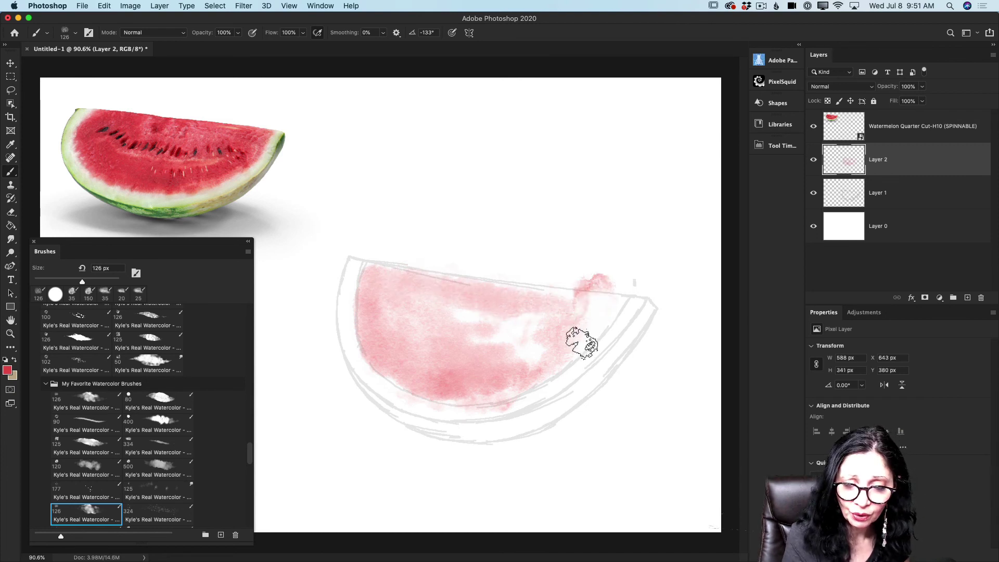
# Step: Undo the stroke that spilled above the top edge and fill the flesh's right end and lower right with a 60 px brush
pyautogui.click(104, 6)
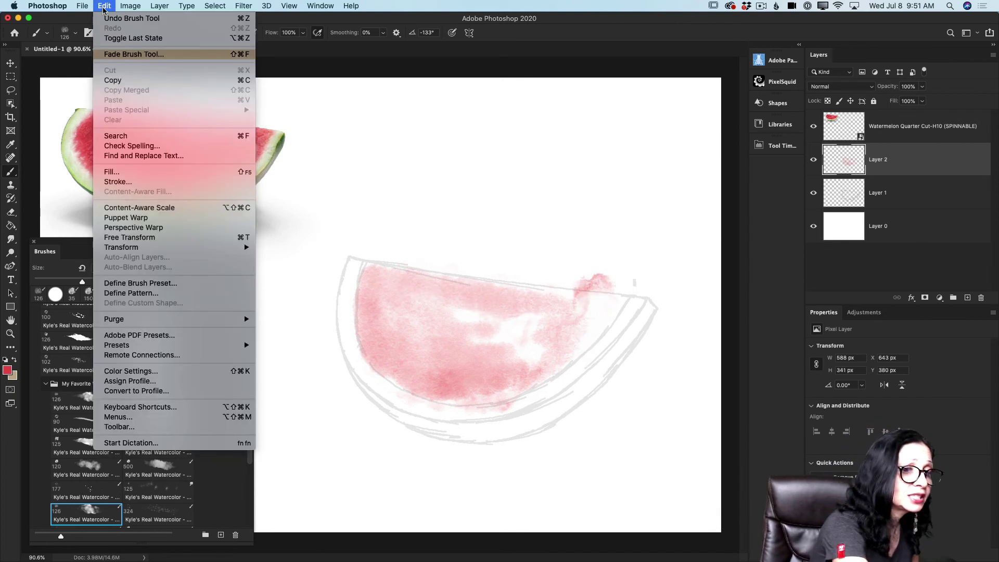
pyautogui.click(108, 24)
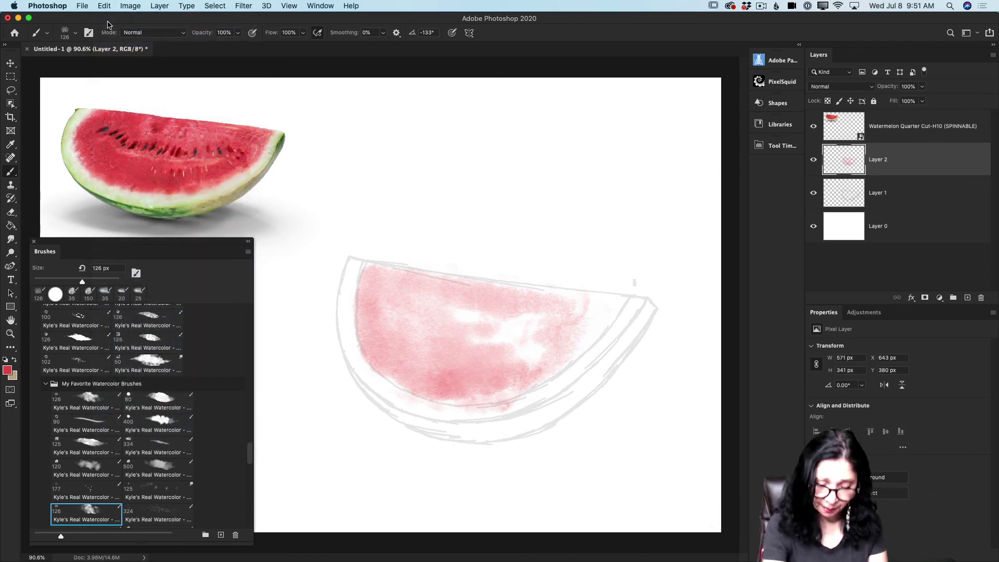
pyautogui.press('[')
pyautogui.press('[')
pyautogui.press('[')
pyautogui.press('[')
pyautogui.press('[')
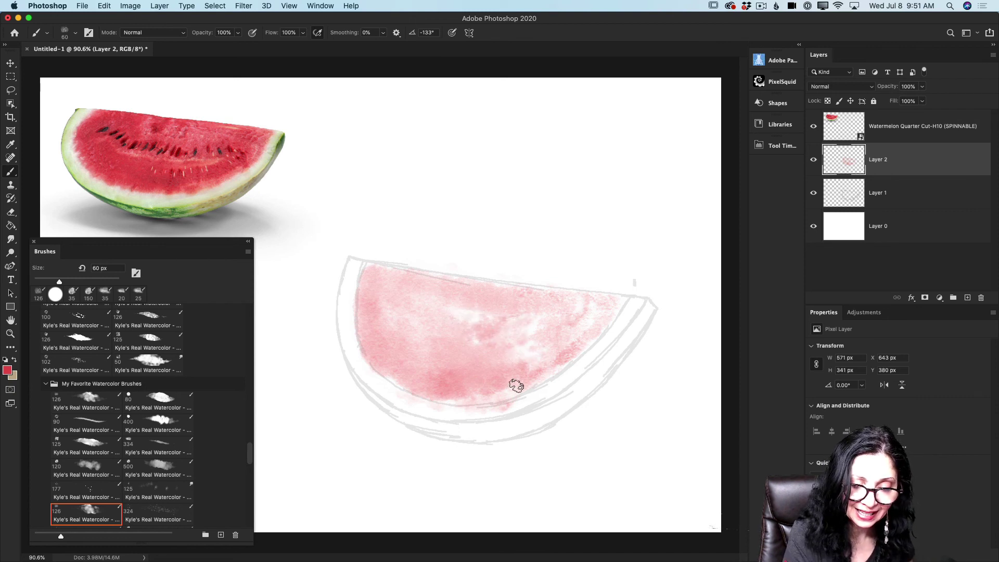
pyautogui.moveTo(516, 385)
pyautogui.mouseDown()
pyautogui.moveTo(468, 398)
pyautogui.moveTo(573, 351)
pyautogui.moveTo(499, 390)
pyautogui.mouseUp()
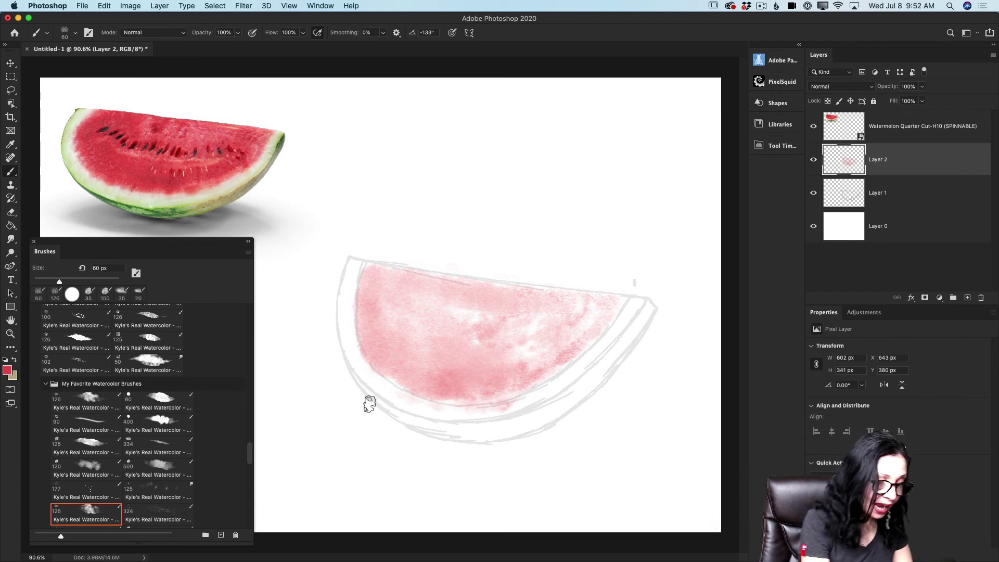
# Step: Choose the 500 px Kyle's Real Watercolor brush from My Favorite Watercolor Brushes and reduce its size to 90 px
pyautogui.click(167, 471)
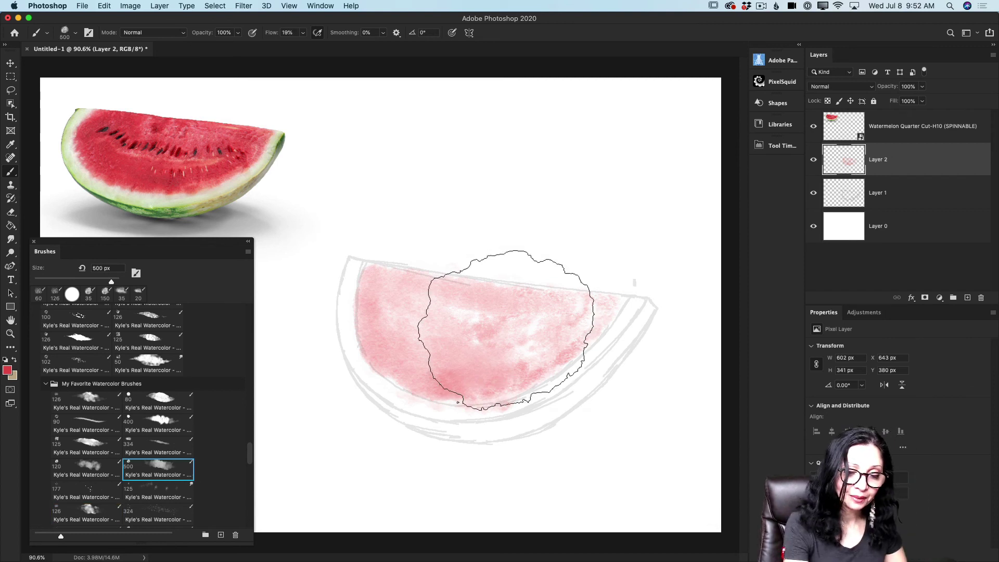
pyautogui.press('[')
pyautogui.press('[')
pyautogui.press('[')
pyautogui.press('[')
pyautogui.press('[')
pyautogui.press('[')
pyautogui.press('[')
pyautogui.press('[')
pyautogui.press('[')
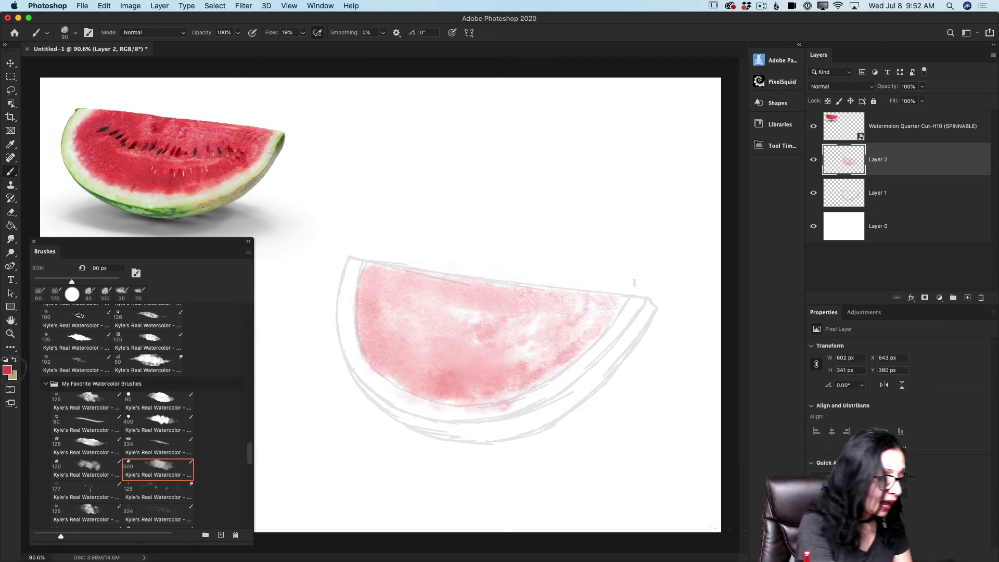
# Step: Set the foreground to a darker red and deepen the wash over the flesh's left side, lower part and upper right corner
pyautogui.click(7, 370)
pyautogui.moveTo(373, 299)
pyautogui.mouseDown()
pyautogui.moveTo(379, 355)
pyautogui.moveTo(372, 342)
pyautogui.moveTo(397, 370)
pyautogui.moveTo(380, 323)
pyautogui.moveTo(389, 341)
pyautogui.moveTo(394, 277)
pyautogui.moveTo(379, 272)
pyautogui.moveTo(444, 288)
pyautogui.moveTo(409, 302)
pyautogui.moveTo(403, 317)
pyautogui.moveTo(445, 375)
pyautogui.moveTo(440, 338)
pyautogui.moveTo(441, 371)
pyautogui.moveTo(391, 360)
pyautogui.moveTo(439, 387)
pyautogui.moveTo(410, 375)
pyautogui.moveTo(490, 380)
pyautogui.moveTo(480, 368)
pyautogui.moveTo(455, 372)
pyautogui.moveTo(492, 380)
pyautogui.moveTo(535, 354)
pyautogui.moveTo(476, 388)
pyautogui.moveTo(569, 314)
pyautogui.moveTo(572, 300)
pyautogui.moveTo(599, 297)
pyautogui.moveTo(538, 294)
pyautogui.mouseUp()
pyautogui.click(492, 262)
# Step: Reduce the brush to 35 px and strengthen the red along the flesh's top edge from the middle toward the right
pyautogui.press('[')
pyautogui.press('[')
pyautogui.press('[')
pyautogui.press('[')
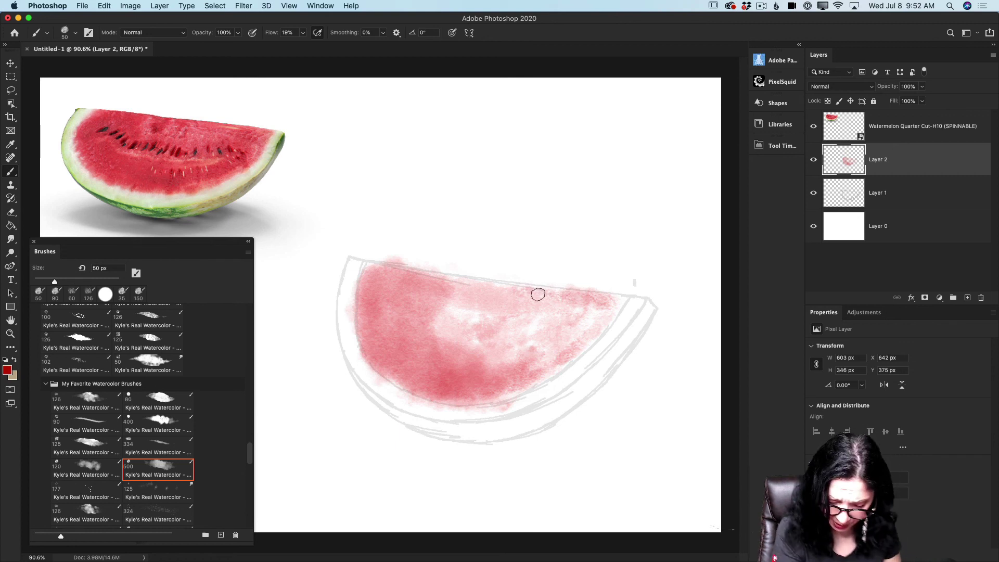
pyautogui.press('[')
pyautogui.press('[')
pyautogui.press('[')
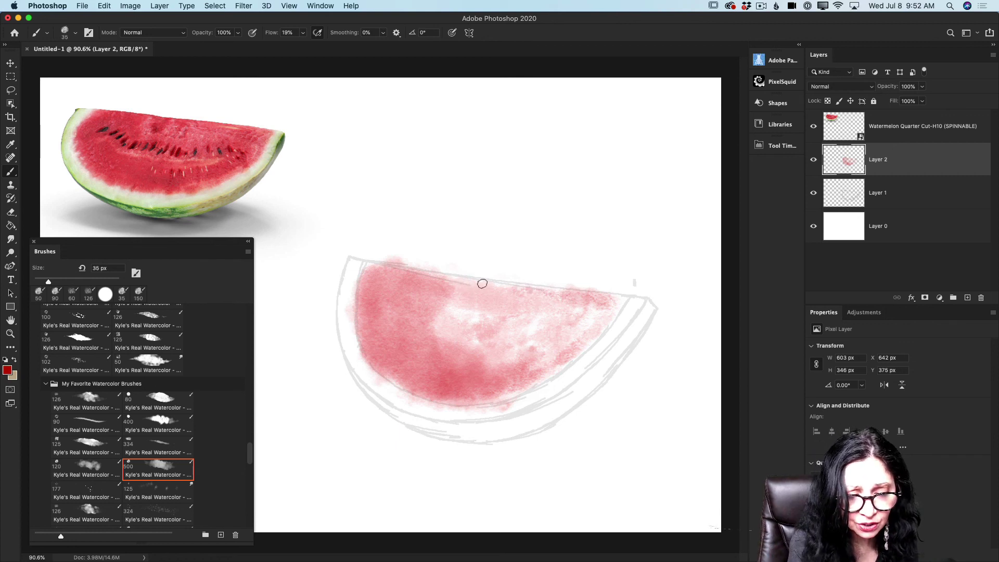
pyautogui.moveTo(484, 283)
pyautogui.mouseDown()
pyautogui.moveTo(441, 277)
pyautogui.moveTo(580, 292)
pyautogui.moveTo(493, 284)
pyautogui.moveTo(550, 293)
pyautogui.mouseUp()
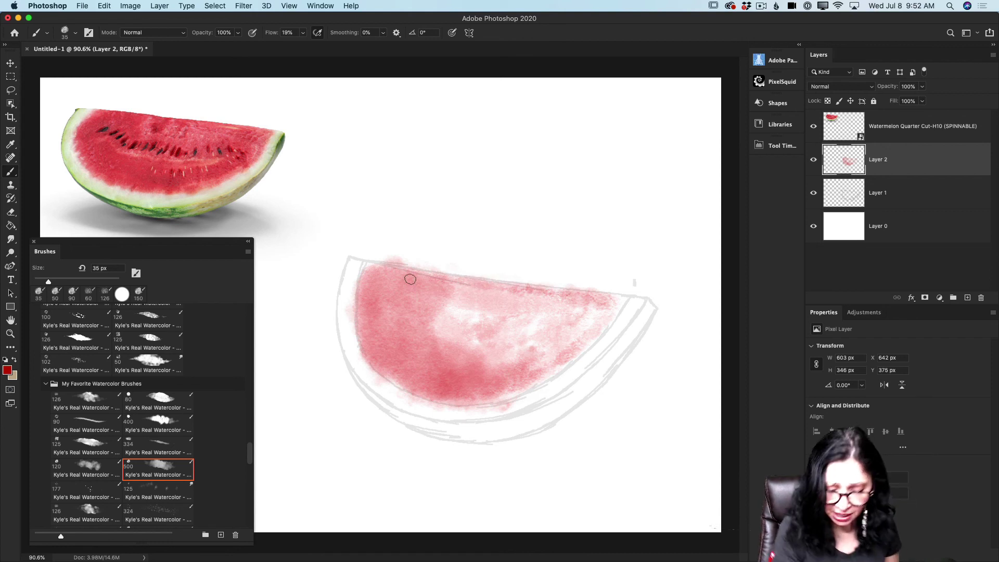
# Step: Enlarge the brush to 80 px and darken the right side and lower edge of the flesh, keeping the center light
pyautogui.press(']')
pyautogui.press(']')
pyautogui.press(']')
pyautogui.press(']')
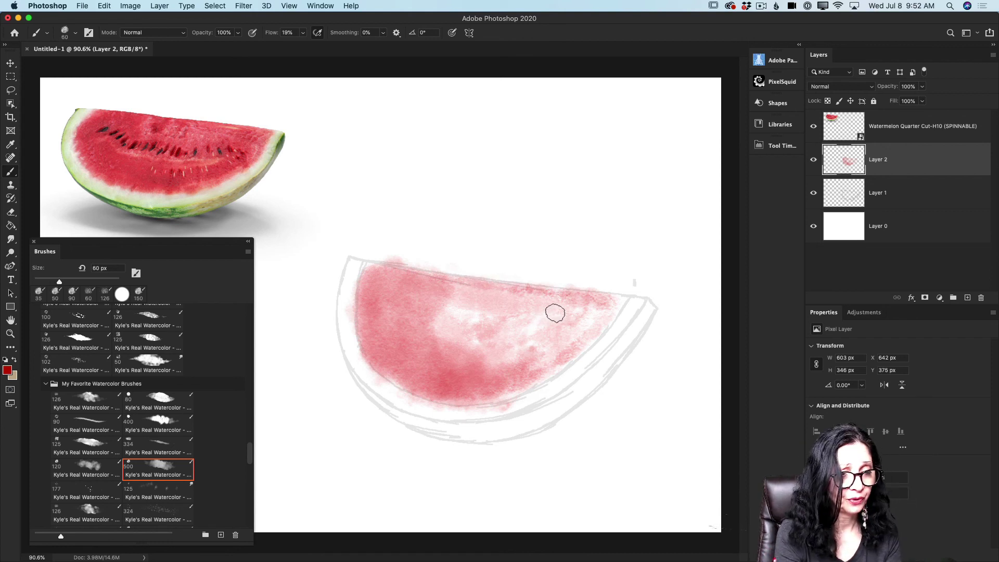
pyautogui.press(']')
pyautogui.moveTo(552, 323)
pyautogui.mouseDown()
pyautogui.moveTo(589, 309)
pyautogui.moveTo(582, 327)
pyautogui.moveTo(537, 331)
pyautogui.moveTo(551, 347)
pyautogui.moveTo(583, 322)
pyautogui.moveTo(555, 366)
pyautogui.moveTo(512, 385)
pyautogui.moveTo(463, 386)
pyautogui.moveTo(440, 317)
pyautogui.moveTo(428, 321)
pyautogui.moveTo(420, 294)
pyautogui.moveTo(399, 306)
pyautogui.moveTo(372, 278)
pyautogui.moveTo(413, 390)
pyautogui.mouseUp()
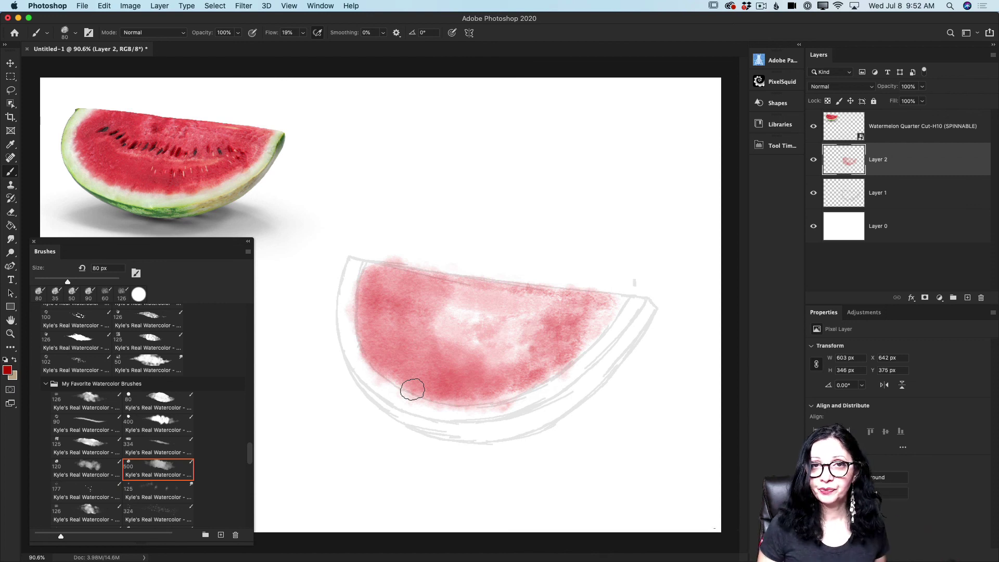
# Step: Lower the opacity of the flesh wash on Layer 2 to 79% and add a new layer above it
pyautogui.click(922, 87)
pyautogui.moveTo(911, 102); pyautogui.dragTo(910, 102)
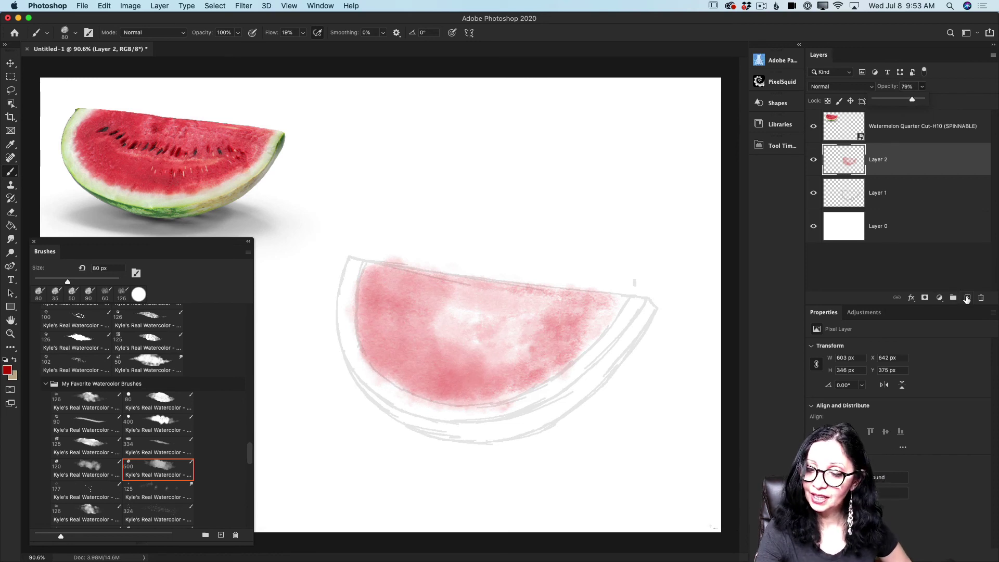
pyautogui.click(966, 299)
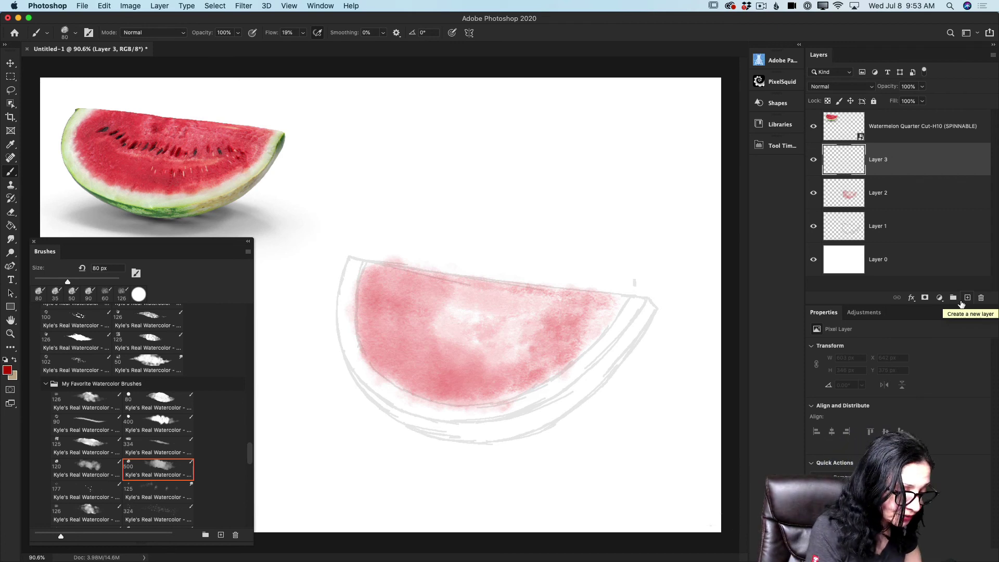
# Step: With the first 150 px brush from My Background Brushes, reduced to 125 and 100 px, layer deeper red over the flesh's left and lower areas
pyautogui.scroll(-10, 250, 453)
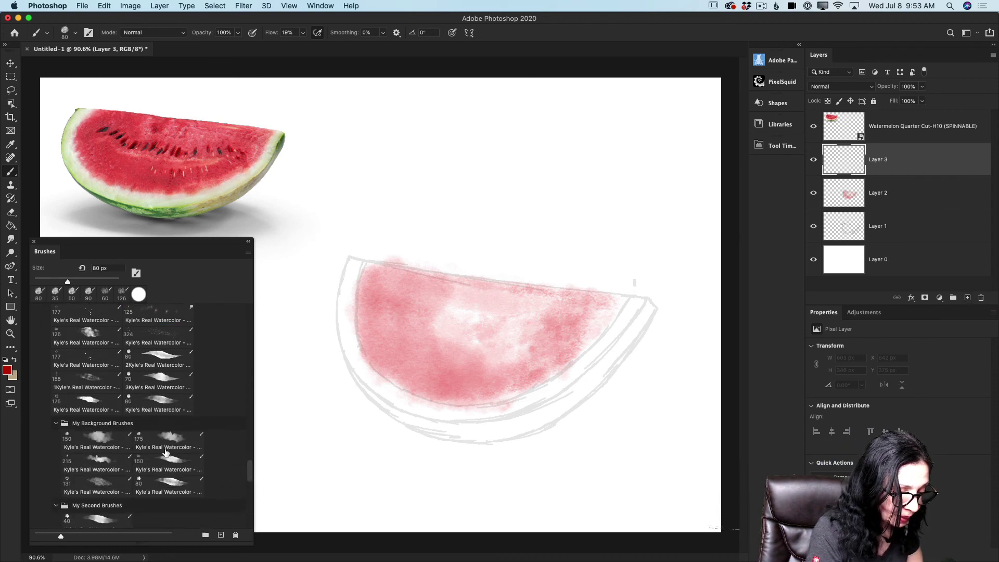
pyautogui.click(105, 440)
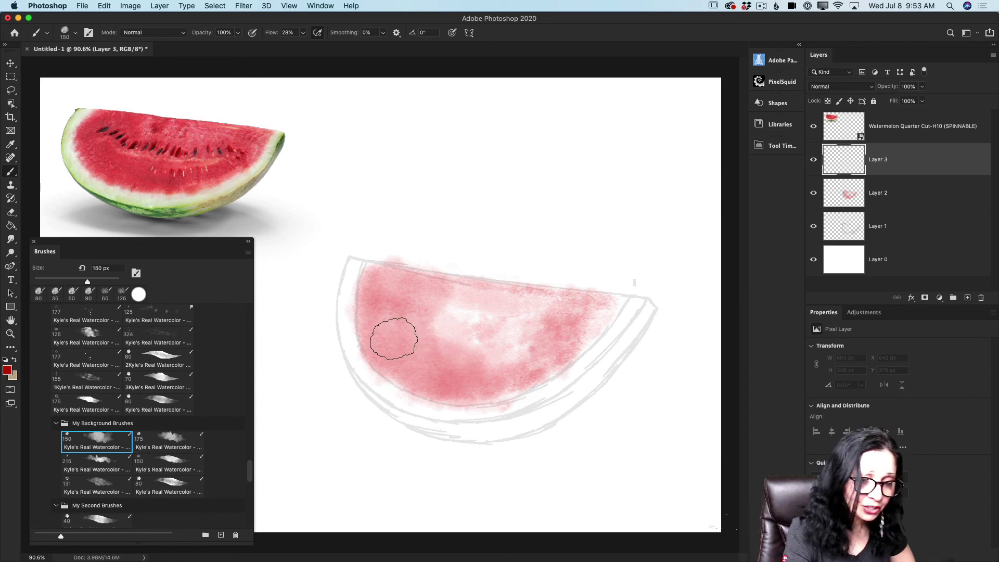
pyautogui.moveTo(392, 335)
pyautogui.mouseDown()
pyautogui.moveTo(392, 345)
pyautogui.moveTo(397, 330)
pyautogui.moveTo(419, 359)
pyautogui.moveTo(494, 386)
pyautogui.mouseUp()
pyautogui.press('[')
pyautogui.press('[')
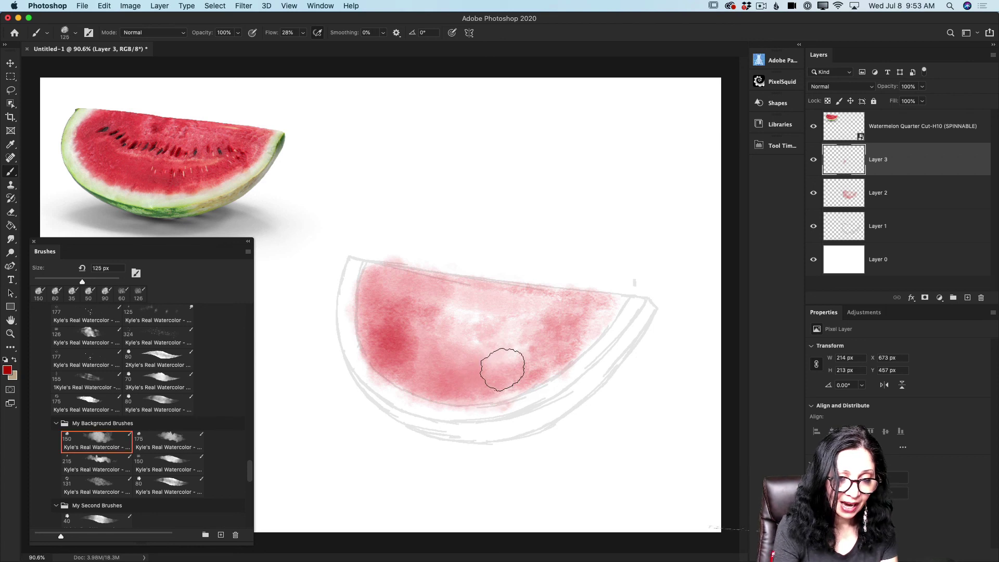
pyautogui.moveTo(377, 281)
pyautogui.mouseDown()
pyautogui.moveTo(374, 333)
pyautogui.moveTo(384, 303)
pyautogui.moveTo(412, 317)
pyautogui.moveTo(372, 273)
pyautogui.moveTo(404, 286)
pyautogui.moveTo(401, 328)
pyautogui.moveTo(437, 364)
pyautogui.moveTo(404, 354)
pyautogui.moveTo(469, 395)
pyautogui.mouseUp()
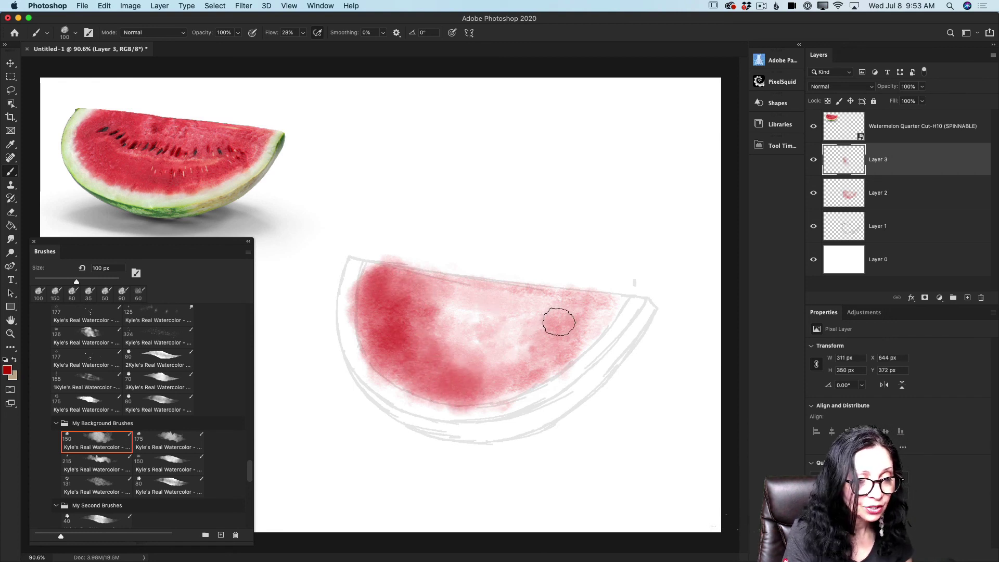
# Step: Deepen the red on the flesh's right side with the 100 px brush and touch up the middle of its top edge at 50 px
pyautogui.moveTo(554, 313)
pyautogui.mouseDown()
pyautogui.moveTo(603, 308)
pyautogui.moveTo(534, 341)
pyautogui.moveTo(556, 345)
pyautogui.moveTo(535, 360)
pyautogui.moveTo(489, 357)
pyautogui.mouseUp()
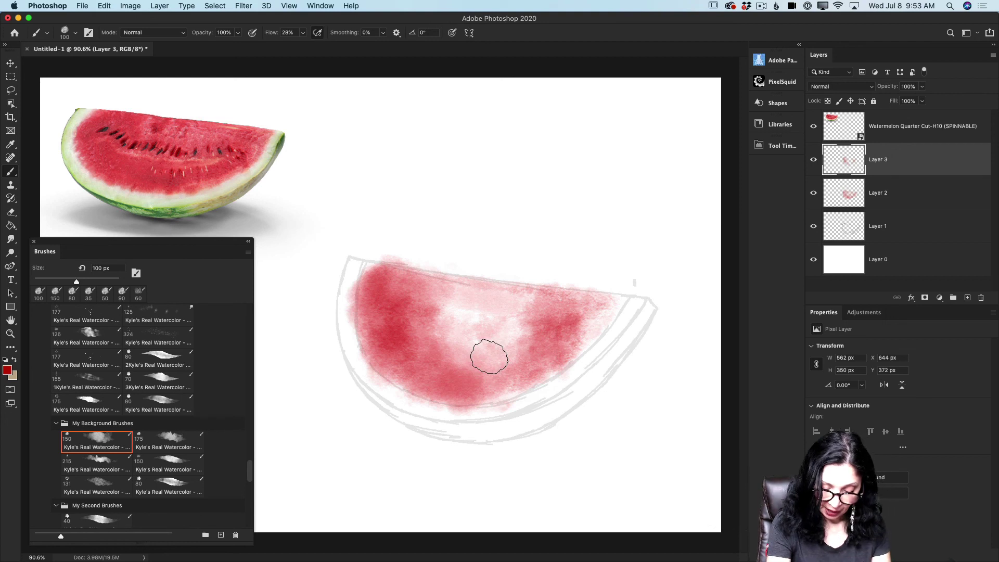
pyautogui.press('[')
pyautogui.press('[')
pyautogui.press('[')
pyautogui.press('[')
pyautogui.press('[')
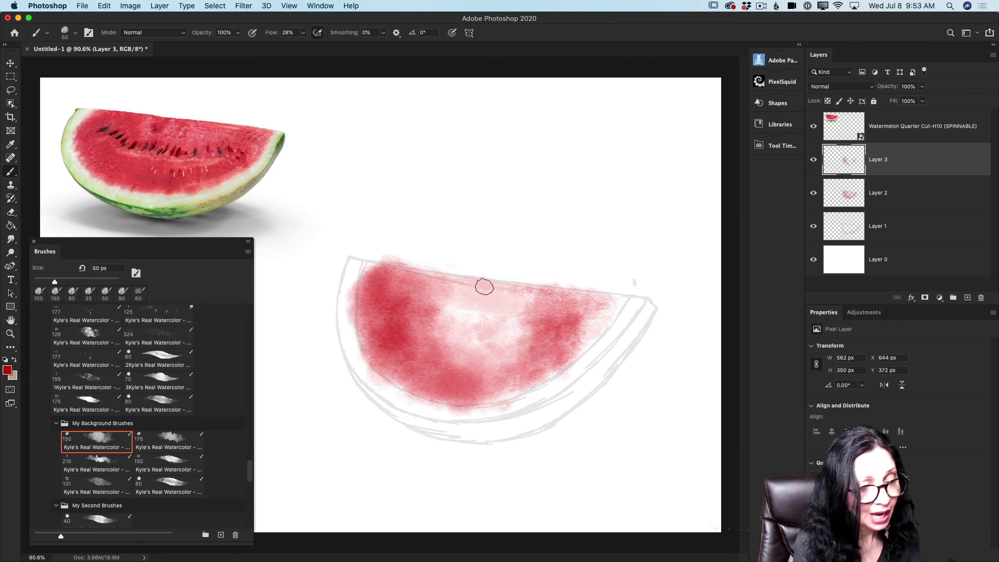
pyautogui.moveTo(473, 286)
pyautogui.mouseDown()
pyautogui.moveTo(368, 270)
pyautogui.moveTo(552, 296)
pyautogui.moveTo(461, 298)
pyautogui.moveTo(483, 312)
pyautogui.mouseUp()
# Step: Enlarge the brush to 175 px and lay a soft red wash over the light center of the flesh
pyautogui.press(']')
pyautogui.press(']')
pyautogui.press(']')
pyautogui.press(']')
pyautogui.press(']')
pyautogui.press(']')
pyautogui.press(']')
pyautogui.press(']')
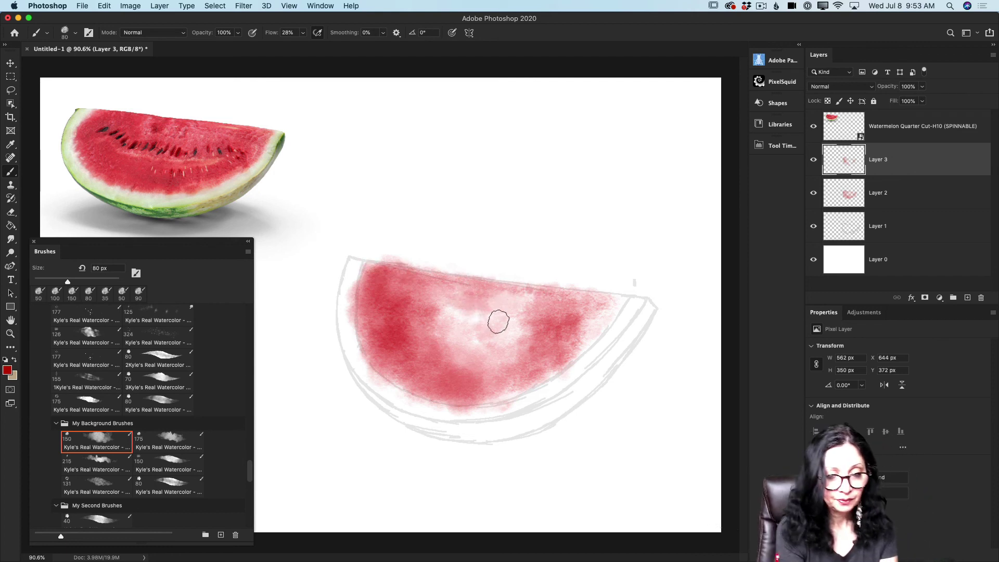
pyautogui.moveTo(507, 307)
pyautogui.mouseDown()
pyautogui.moveTo(517, 335)
pyautogui.moveTo(483, 356)
pyautogui.moveTo(457, 317)
pyautogui.moveTo(487, 380)
pyautogui.moveTo(539, 366)
pyautogui.moveTo(599, 319)
pyautogui.moveTo(579, 343)
pyautogui.moveTo(497, 385)
pyautogui.moveTo(430, 386)
pyautogui.mouseUp()
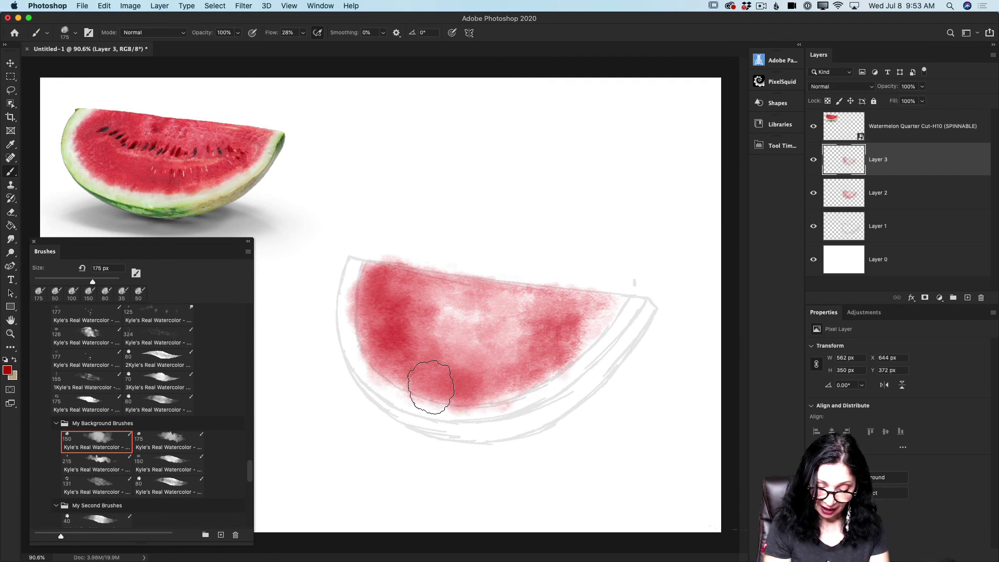
# Step: Reduce the brush to 70 px and extend the red into the flesh's right tip, along its lower-right edge and across the upper area
pyautogui.press('[')
pyautogui.press('[')
pyautogui.press('[')
pyautogui.press('[')
pyautogui.press('[')
pyautogui.press('[')
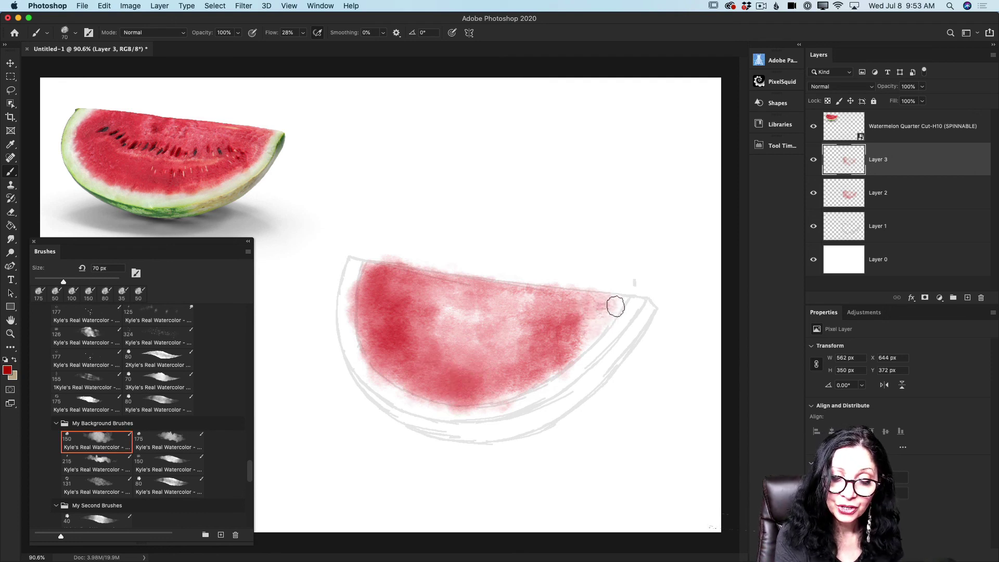
pyautogui.moveTo(611, 304)
pyautogui.mouseDown()
pyautogui.moveTo(550, 374)
pyautogui.moveTo(484, 393)
pyautogui.mouseUp()
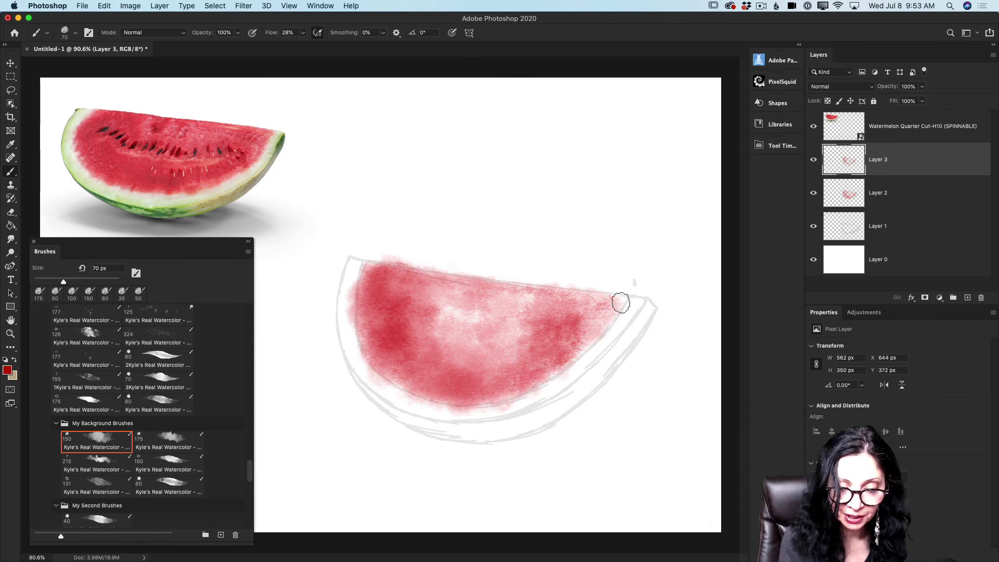
pyautogui.moveTo(563, 299)
pyautogui.mouseDown()
pyautogui.moveTo(552, 352)
pyautogui.moveTo(505, 342)
pyautogui.moveTo(499, 363)
pyautogui.moveTo(470, 356)
pyautogui.moveTo(489, 382)
pyautogui.moveTo(445, 366)
pyautogui.moveTo(446, 374)
pyautogui.moveTo(396, 368)
pyautogui.moveTo(491, 395)
pyautogui.moveTo(552, 377)
pyautogui.moveTo(469, 401)
pyautogui.moveTo(462, 311)
pyautogui.mouseUp()
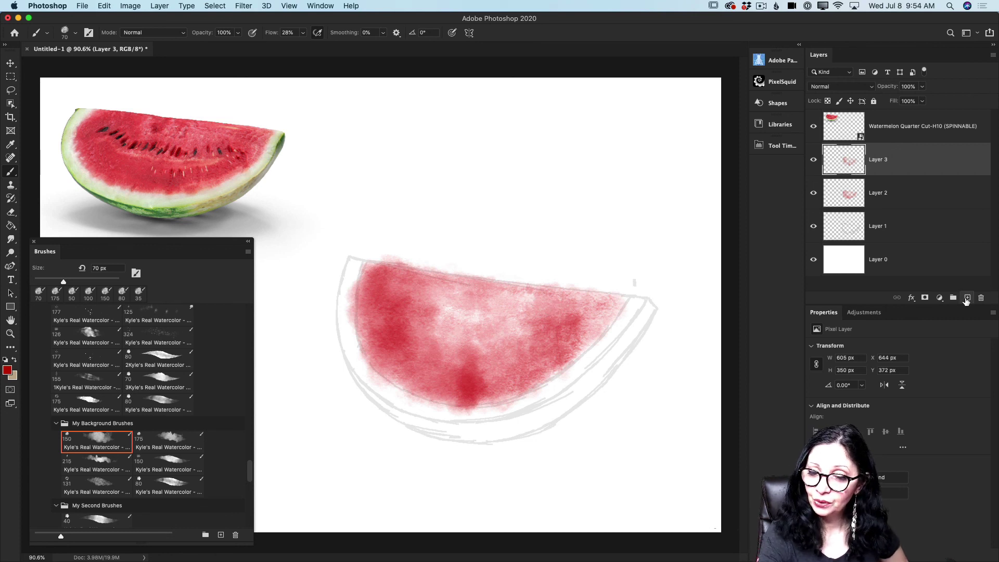
# Step: Add a new layer above Layer 3 and set the foreground color to a brighter red, e72a2a
pyautogui.click(967, 299)
pyautogui.click(7, 369)
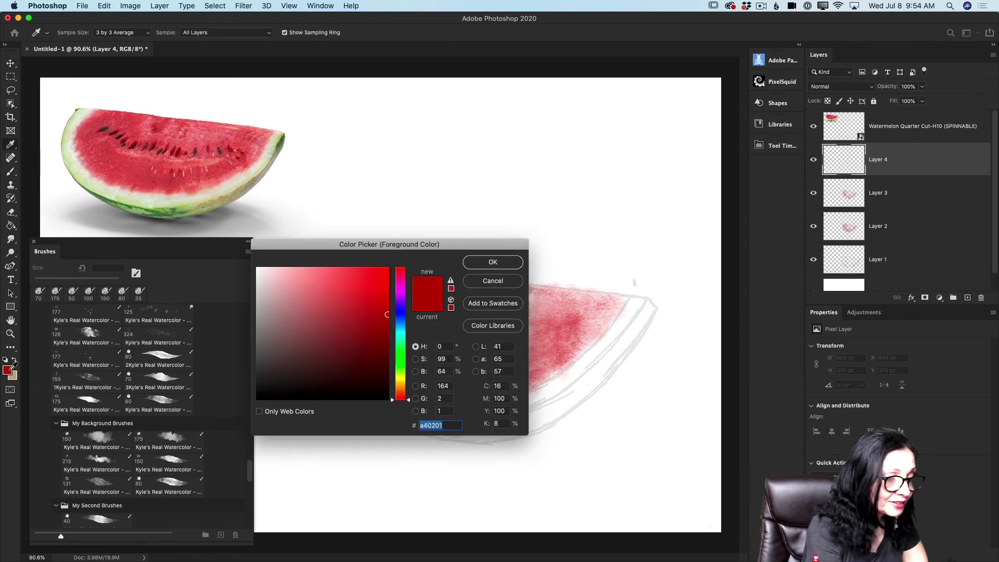
pyautogui.moveTo(369, 293); pyautogui.dragTo(367, 278)
pyautogui.click(491, 261)
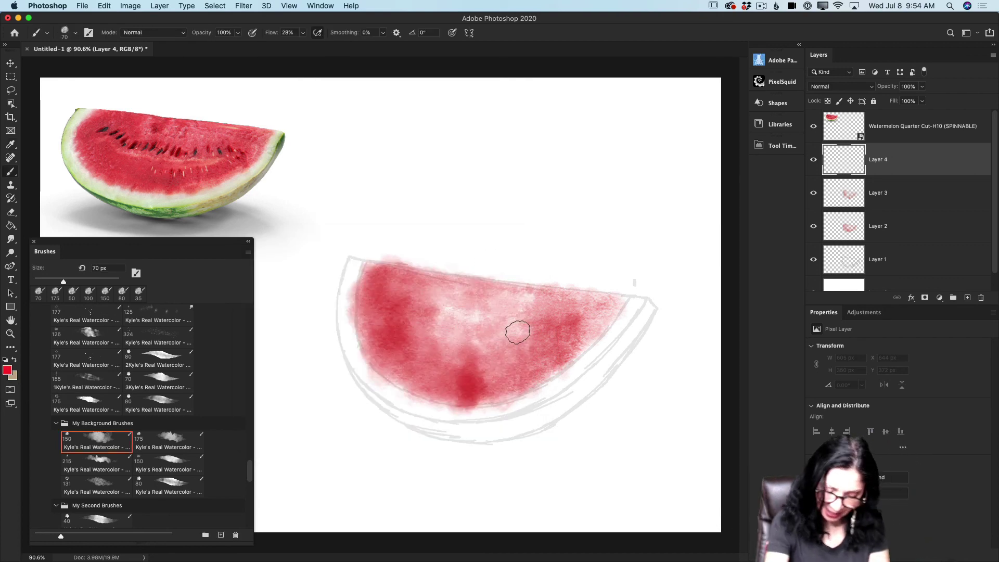
# Step: Enlarge the brush to 100 px and glaze the brighter red over the flesh's center, left side and lower area
pyautogui.press(']')
pyautogui.press(']')
pyautogui.press(']')
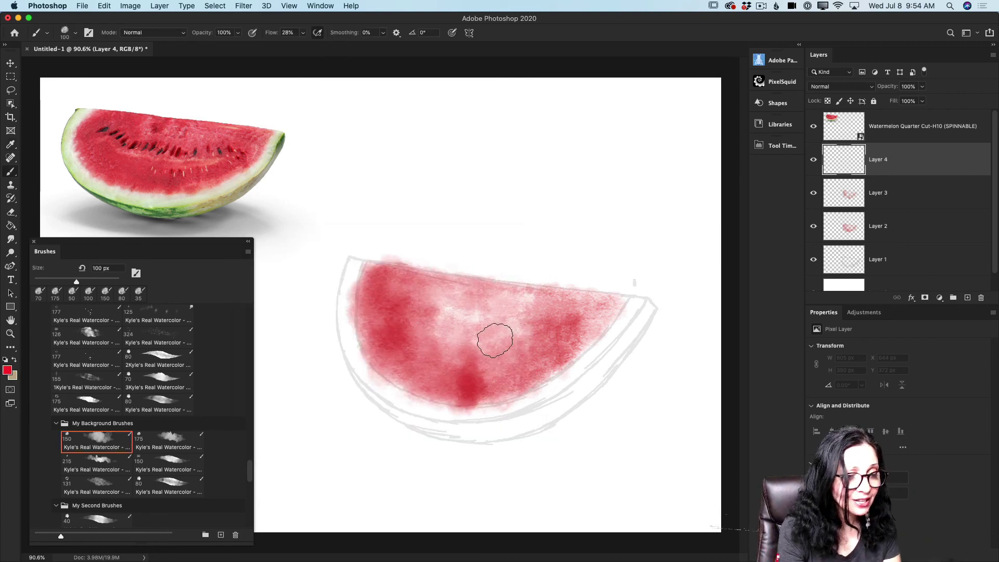
pyautogui.moveTo(480, 336)
pyautogui.mouseDown()
pyautogui.moveTo(477, 312)
pyautogui.moveTo(427, 325)
pyautogui.moveTo(461, 351)
pyautogui.moveTo(506, 333)
pyautogui.moveTo(519, 300)
pyautogui.moveTo(420, 299)
pyautogui.moveTo(505, 308)
pyautogui.moveTo(372, 280)
pyautogui.moveTo(384, 332)
pyautogui.moveTo(510, 348)
pyautogui.moveTo(462, 384)
pyautogui.moveTo(502, 384)
pyautogui.moveTo(396, 360)
pyautogui.moveTo(518, 372)
pyautogui.moveTo(600, 315)
pyautogui.moveTo(451, 344)
pyautogui.moveTo(416, 364)
pyautogui.moveTo(445, 386)
pyautogui.moveTo(385, 360)
pyautogui.moveTo(374, 277)
pyautogui.moveTo(372, 298)
pyautogui.moveTo(446, 386)
pyautogui.moveTo(473, 394)
pyautogui.moveTo(511, 380)
pyautogui.mouseUp()
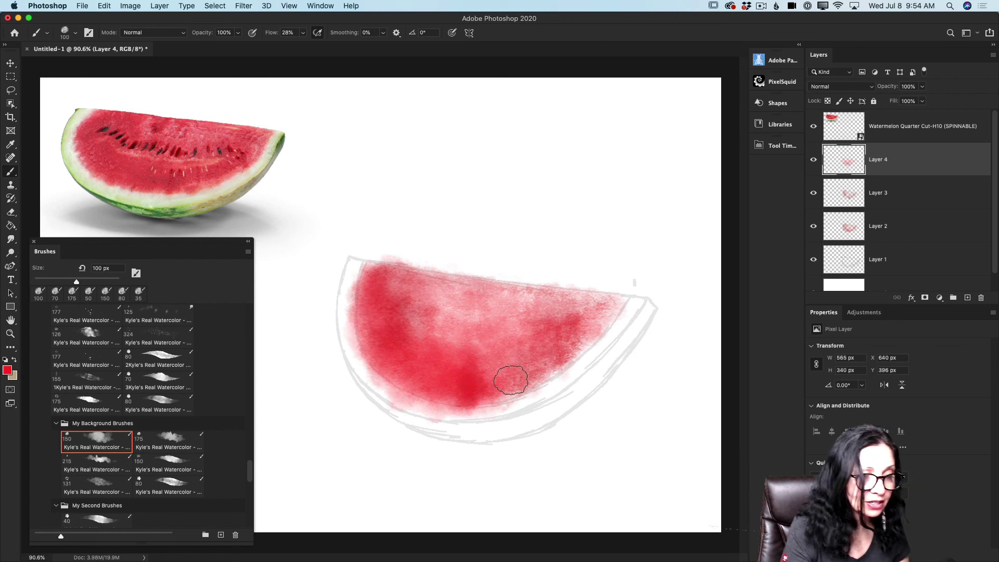
# Step: Reduce the brush to 40 px and build up bright red along the flesh's upper and left edges
pyautogui.press('[')
pyautogui.press('[')
pyautogui.press('[')
pyautogui.press('[')
pyautogui.press('[')
pyautogui.press('[')
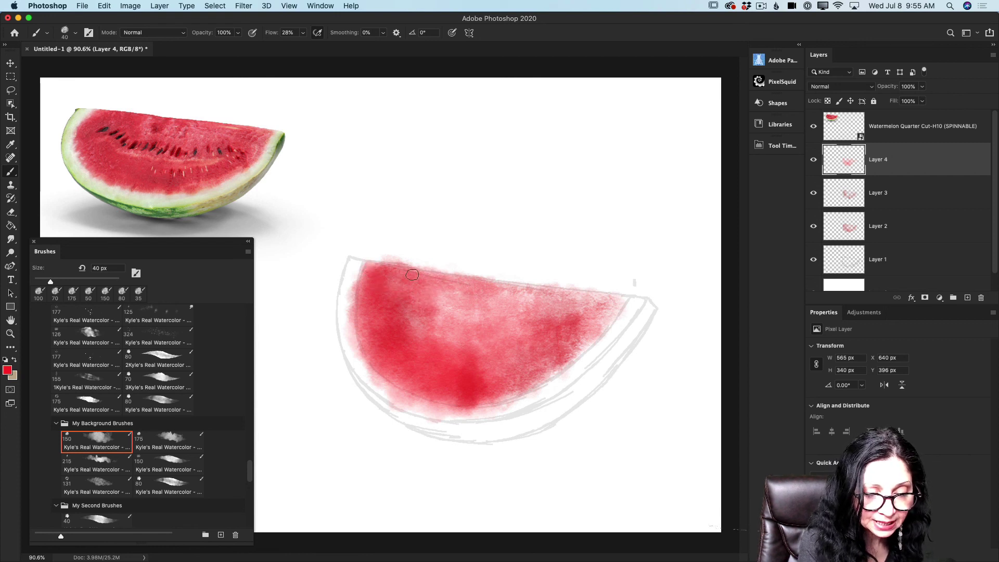
pyautogui.moveTo(374, 325); pyautogui.dragTo(368, 327)
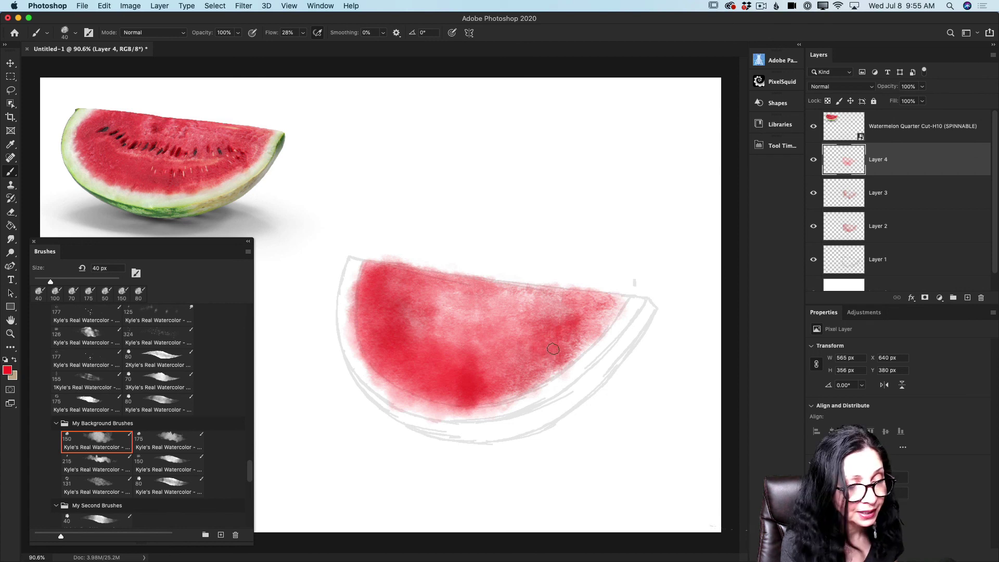
# Step: Layer the bright red over the flesh's right half, out to the tip and down the lower-right edge
pyautogui.moveTo(515, 363)
pyautogui.mouseDown()
pyautogui.moveTo(473, 390)
pyautogui.moveTo(426, 393)
pyautogui.moveTo(449, 397)
pyautogui.moveTo(400, 379)
pyautogui.moveTo(489, 359)
pyautogui.moveTo(470, 286)
pyautogui.moveTo(495, 289)
pyautogui.moveTo(421, 277)
pyautogui.moveTo(509, 298)
pyautogui.moveTo(488, 335)
pyautogui.moveTo(458, 326)
pyautogui.moveTo(466, 315)
pyautogui.moveTo(474, 311)
pyautogui.moveTo(479, 342)
pyautogui.moveTo(546, 304)
pyautogui.mouseUp()
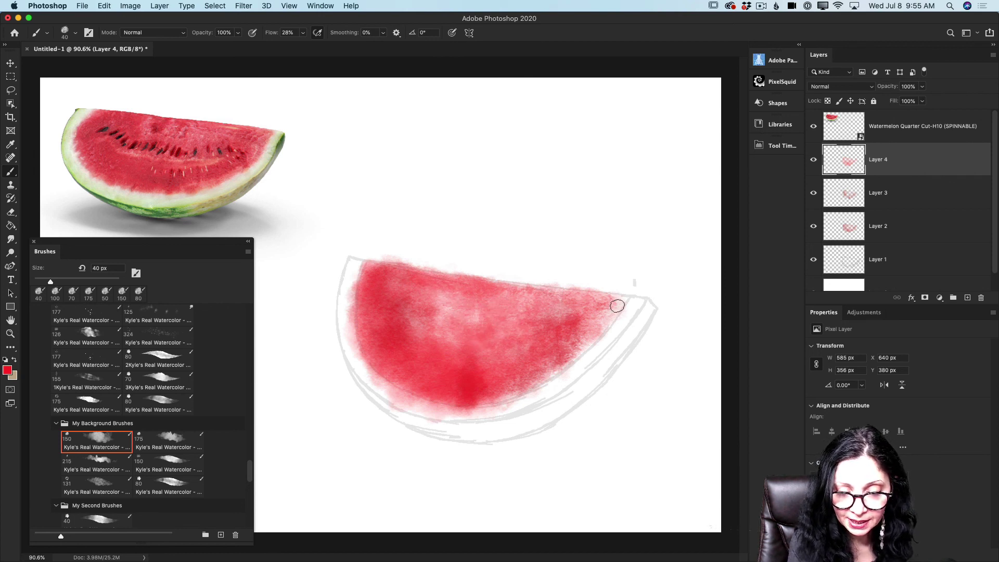
pyautogui.moveTo(618, 306)
pyautogui.mouseDown()
pyautogui.moveTo(568, 362)
pyautogui.moveTo(521, 391)
pyautogui.moveTo(468, 403)
pyautogui.moveTo(510, 391)
pyautogui.mouseUp()
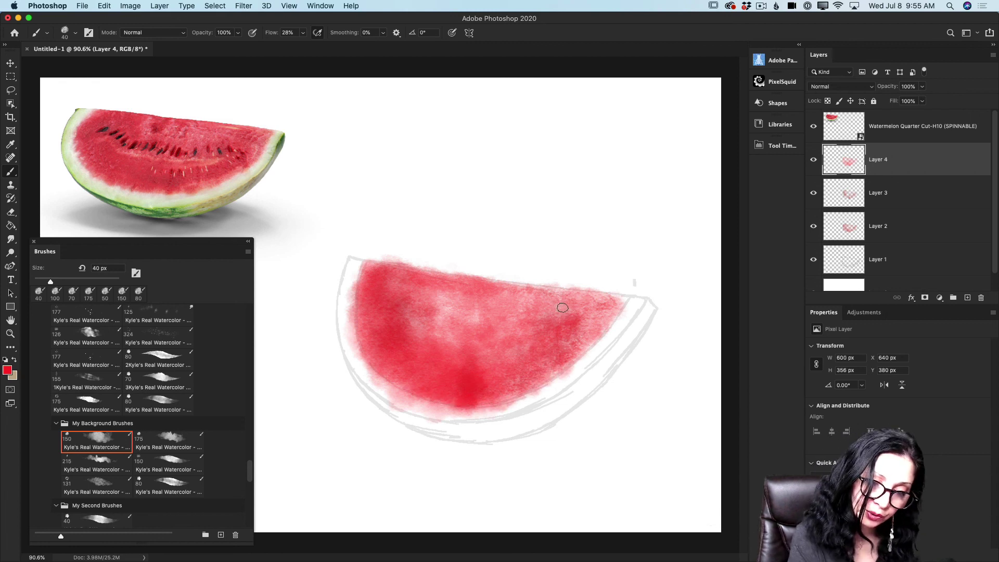
pyautogui.moveTo(562, 307)
pyautogui.mouseDown()
pyautogui.moveTo(578, 297)
pyautogui.moveTo(617, 299)
pyautogui.moveTo(574, 349)
pyautogui.mouseUp()
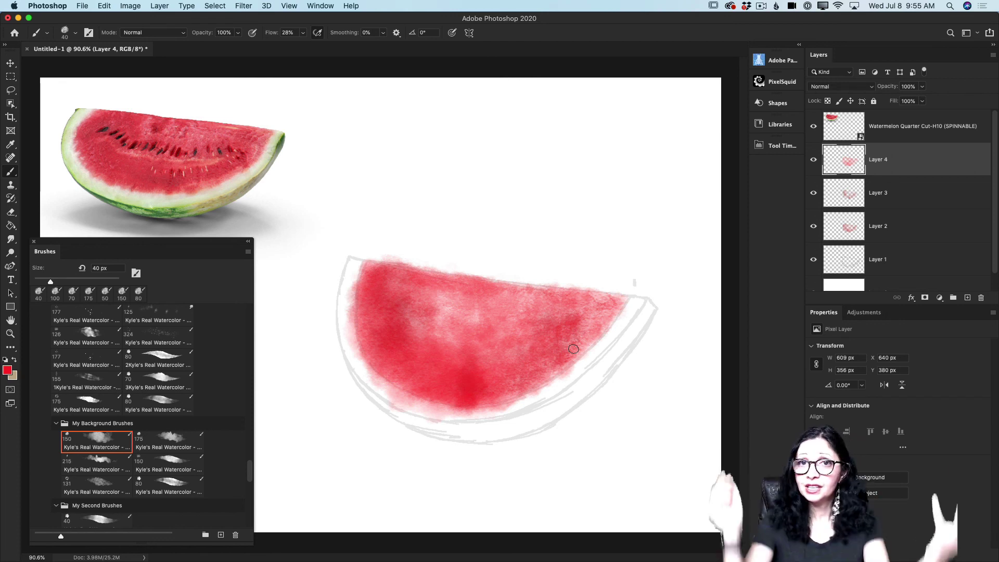
# Step: Set the foreground color to a soft yellow, f1e370
pyautogui.click(6, 371)
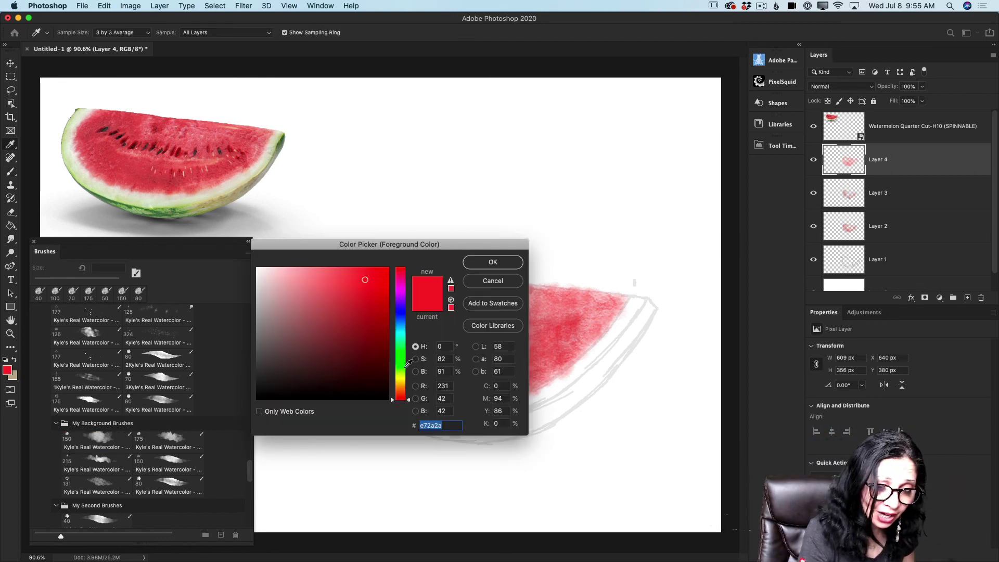
pyautogui.click(401, 380)
pyautogui.moveTo(332, 276); pyautogui.dragTo(328, 274)
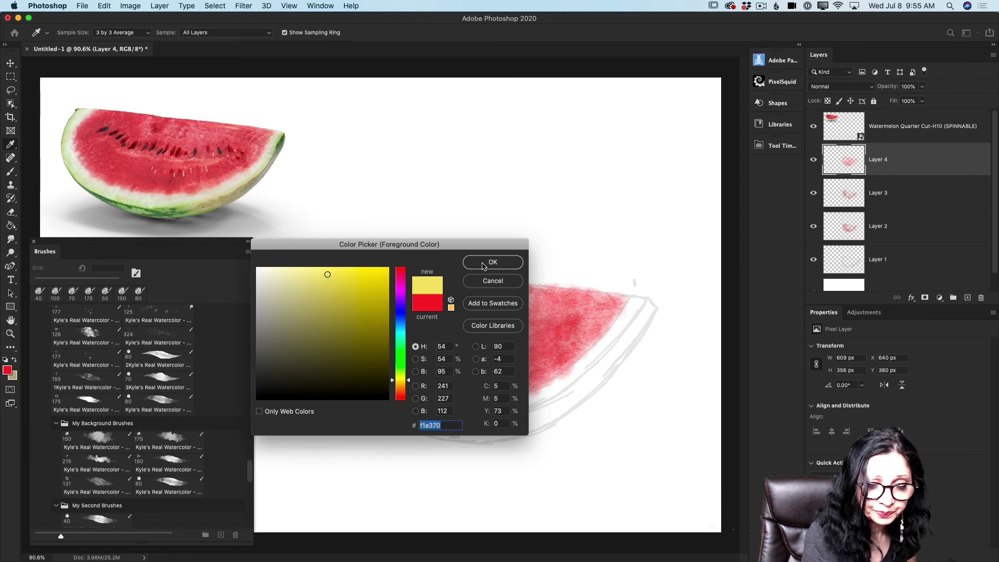
pyautogui.click(482, 263)
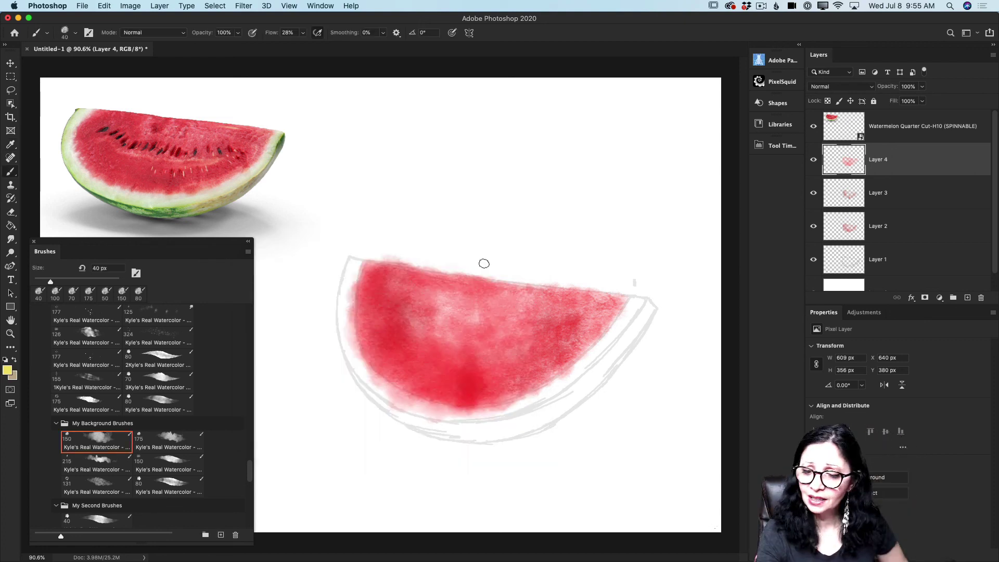
# Step: Add a new layer above Layer 4 and glaze yellow at 70 px over the flesh's center, top edge and light upper areas
pyautogui.click(967, 298)
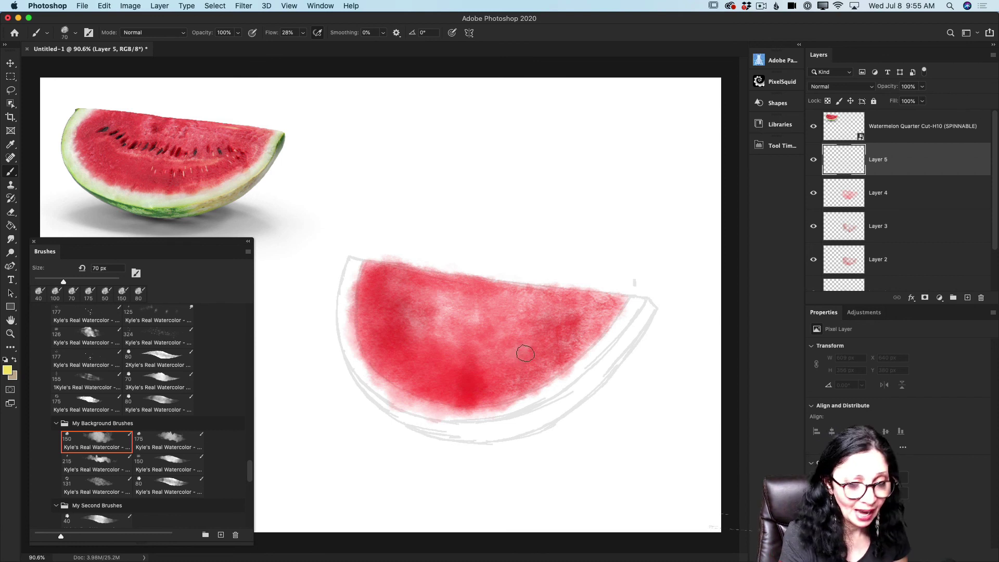
pyautogui.moveTo(525, 354)
pyautogui.mouseDown()
pyautogui.moveTo(483, 358)
pyautogui.moveTo(540, 349)
pyautogui.moveTo(479, 361)
pyautogui.moveTo(445, 352)
pyautogui.moveTo(469, 367)
pyautogui.moveTo(505, 368)
pyautogui.mouseUp()
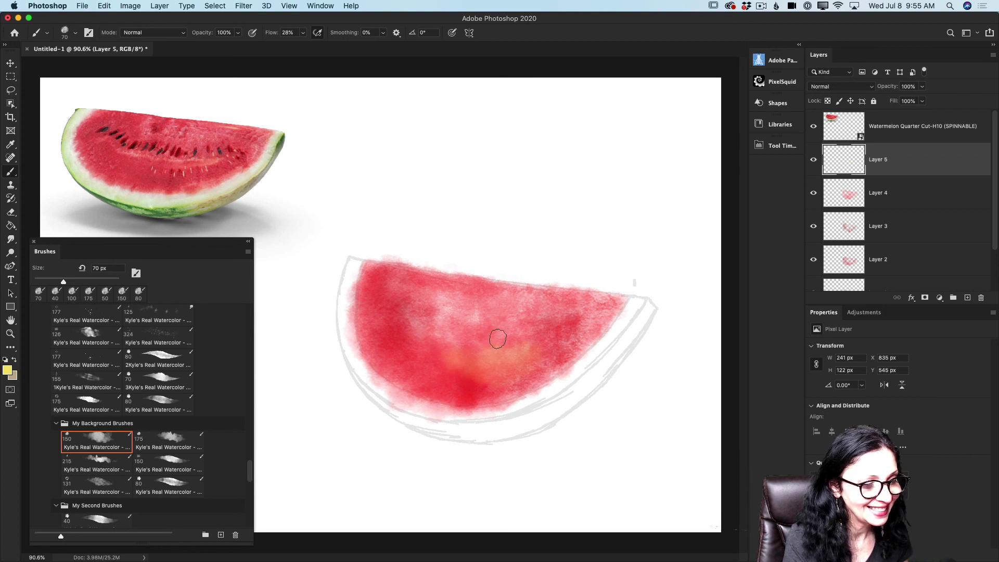
pyautogui.moveTo(542, 297)
pyautogui.mouseDown()
pyautogui.moveTo(521, 292)
pyautogui.moveTo(527, 297)
pyautogui.moveTo(503, 324)
pyautogui.moveTo(446, 314)
pyautogui.moveTo(439, 300)
pyautogui.moveTo(442, 324)
pyautogui.moveTo(419, 326)
pyautogui.moveTo(445, 305)
pyautogui.moveTo(437, 309)
pyautogui.moveTo(461, 336)
pyautogui.moveTo(477, 313)
pyautogui.moveTo(469, 334)
pyautogui.moveTo(422, 322)
pyautogui.moveTo(446, 307)
pyautogui.moveTo(401, 302)
pyautogui.moveTo(375, 276)
pyautogui.moveTo(369, 322)
pyautogui.mouseUp()
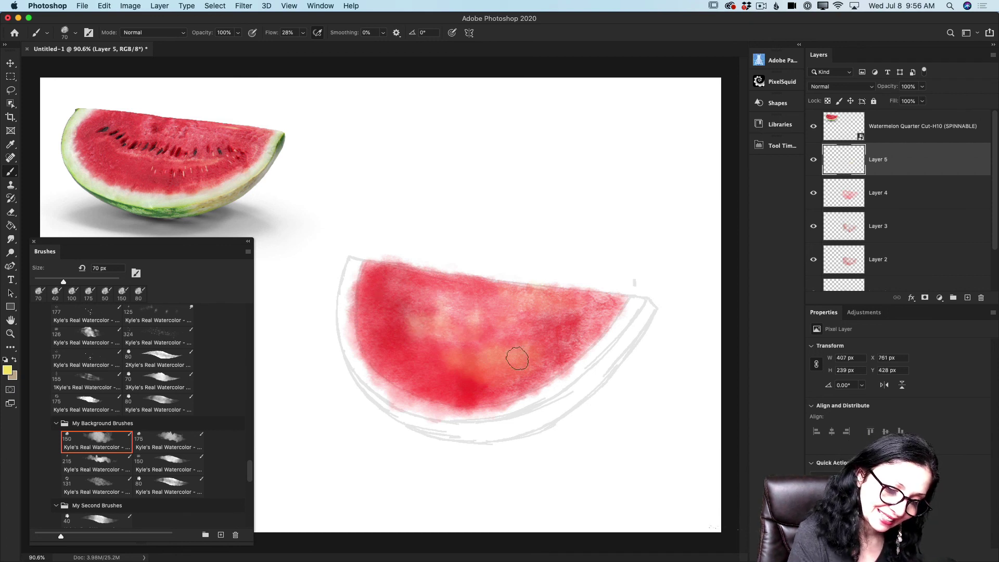
# Step: Lighten the foreground color to cream, f9f4cd, and brush faint highlights over the flesh's center, left edge and lower-right side
pyautogui.click(8, 370)
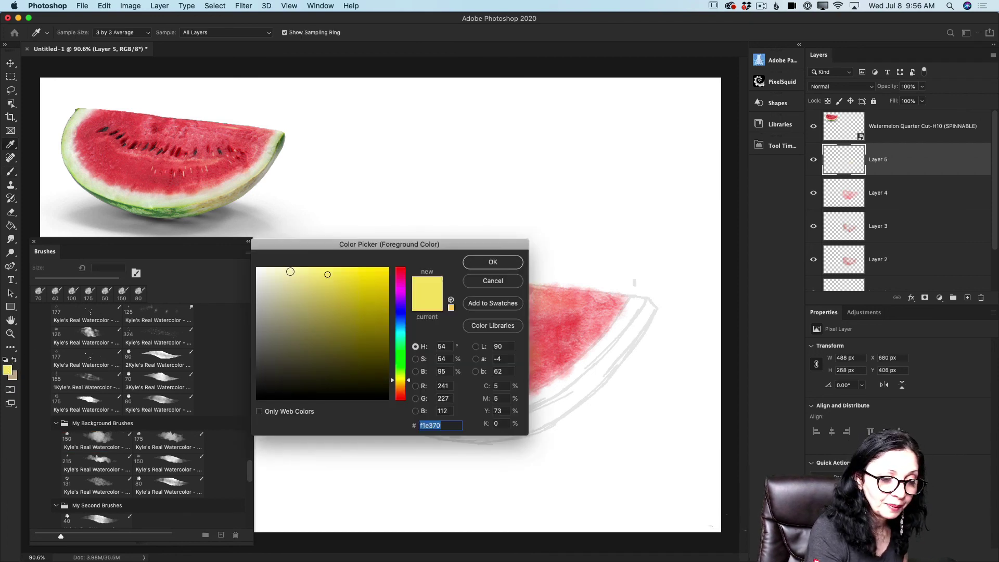
pyautogui.click(280, 270)
pyautogui.click(475, 263)
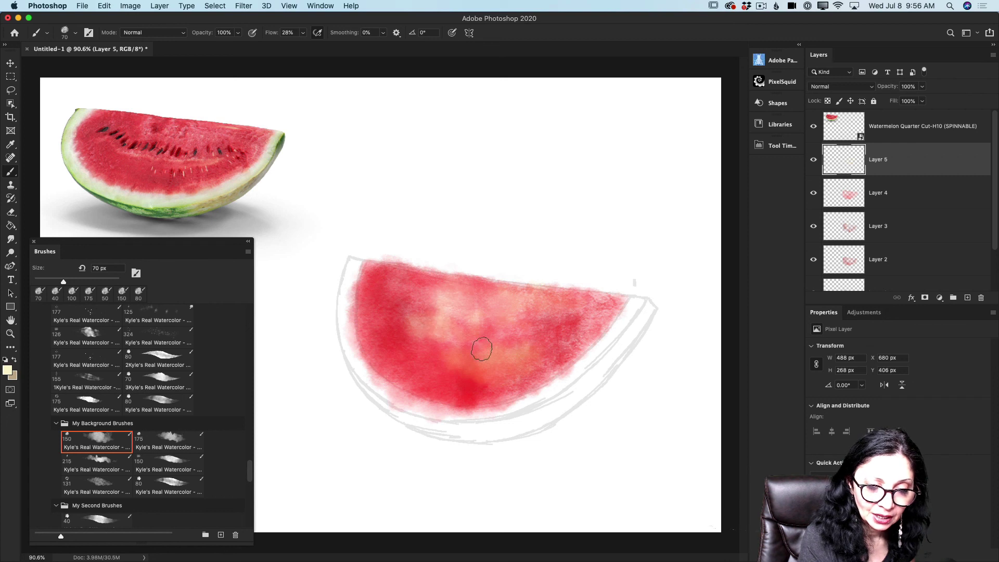
pyautogui.moveTo(517, 385); pyautogui.dragTo(547, 370)
pyautogui.moveTo(368, 342); pyautogui.dragTo(369, 352)
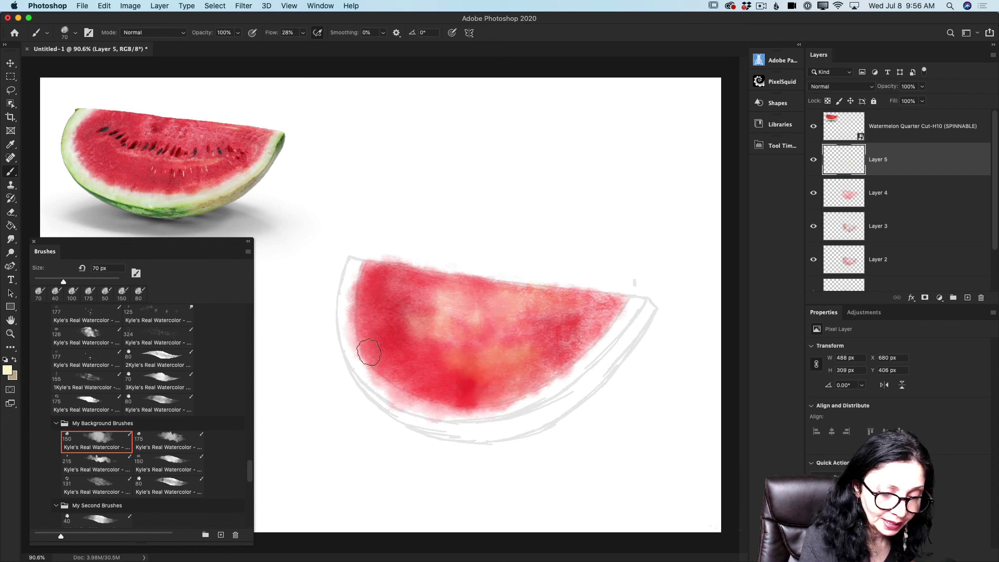
pyautogui.moveTo(585, 323)
pyautogui.mouseDown()
pyautogui.moveTo(544, 375)
pyautogui.moveTo(471, 407)
pyautogui.mouseUp()
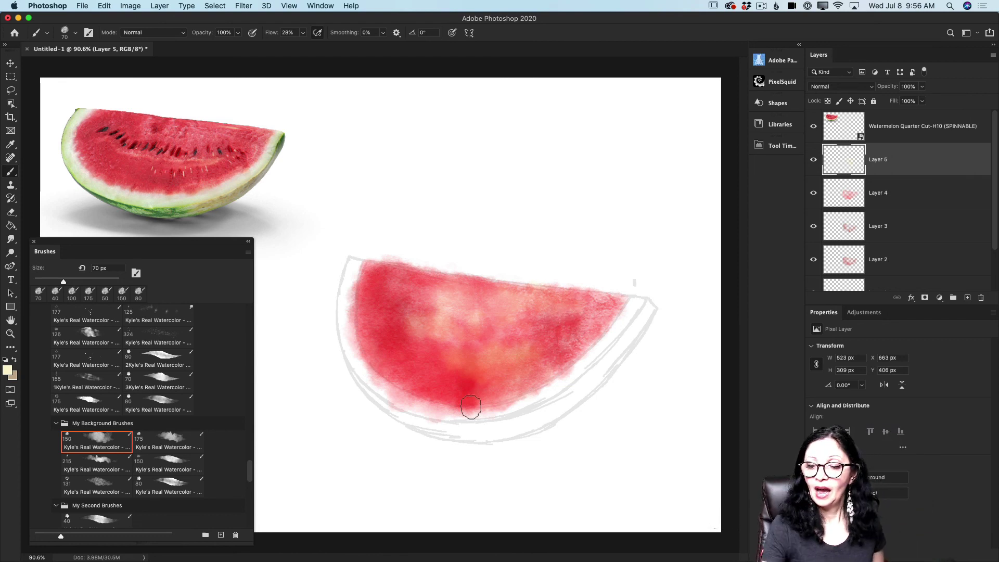
# Step: Add a new layer above Layer 5 and choose Kyle's Real Watercolor - Color Magic 2K17 Variant from My Favorite Watercolor Brushes, reduced to 35 px
pyautogui.click(967, 298)
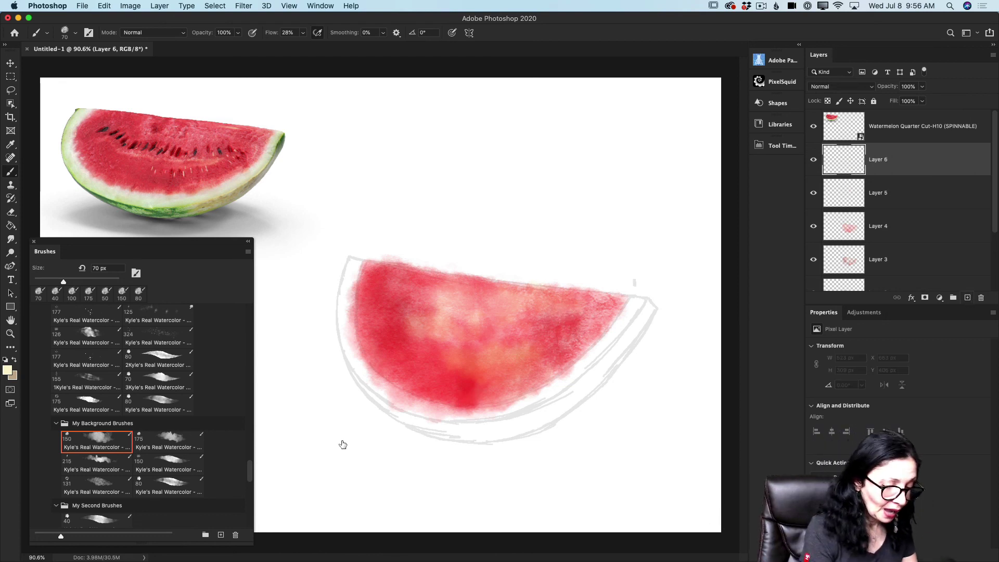
pyautogui.moveTo(249, 472); pyautogui.dragTo(249, 456)
pyautogui.click(159, 390)
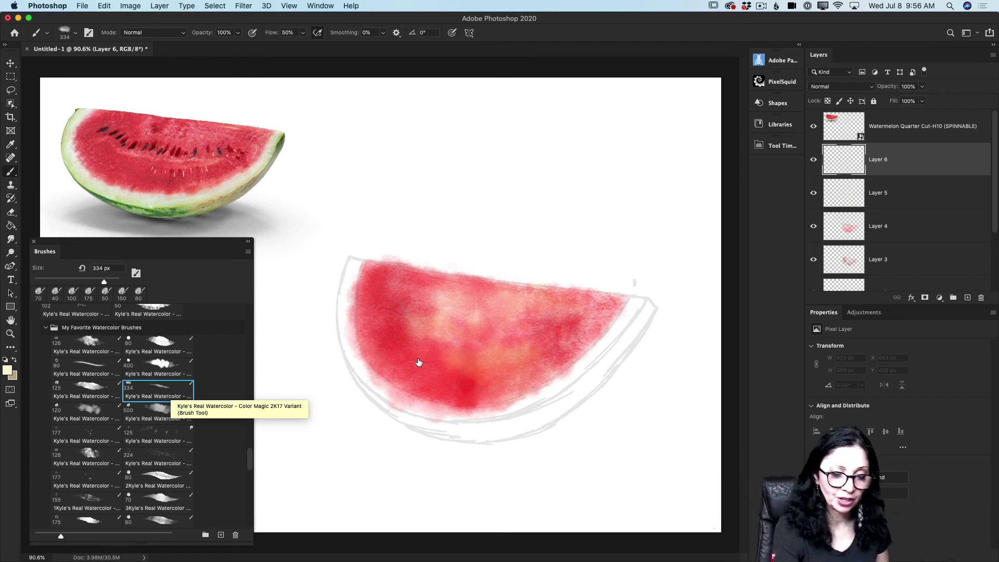
pyautogui.press('[')
pyautogui.press('[')
pyautogui.press('[')
pyautogui.press('[')
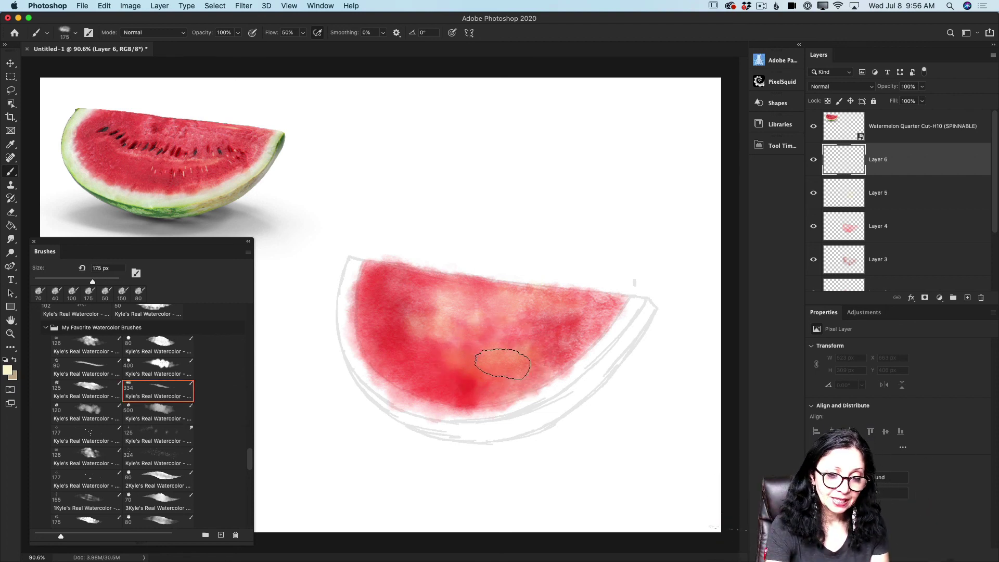
pyautogui.press('[')
pyautogui.press('[')
pyautogui.press('[')
pyautogui.press('[')
pyautogui.press('[')
pyautogui.press('[')
pyautogui.press('[')
pyautogui.press('[')
pyautogui.press('[')
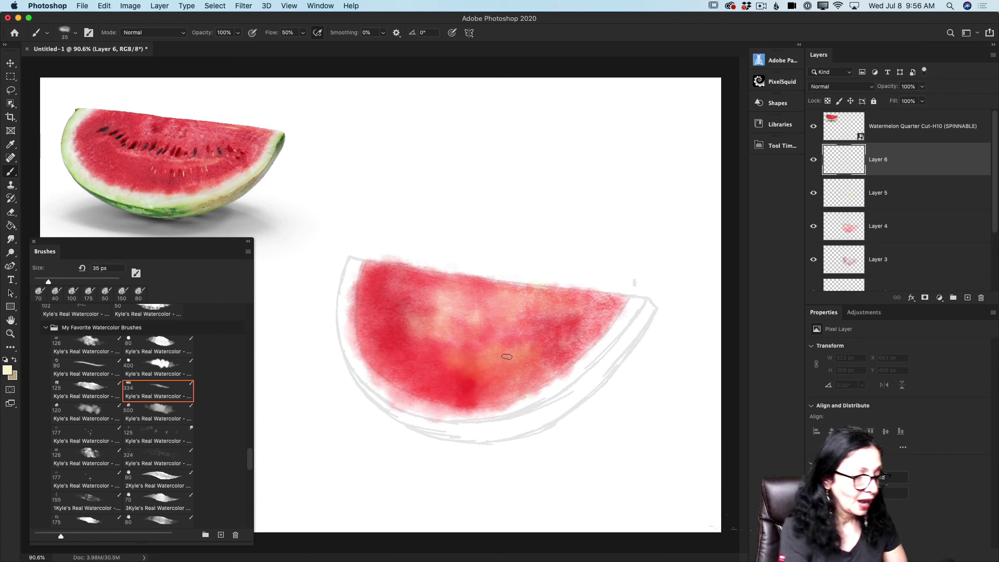
# Step: Set the foreground color to a very dark green, 0c231f, and reduce the brush to 25 px
pyautogui.click(7, 370)
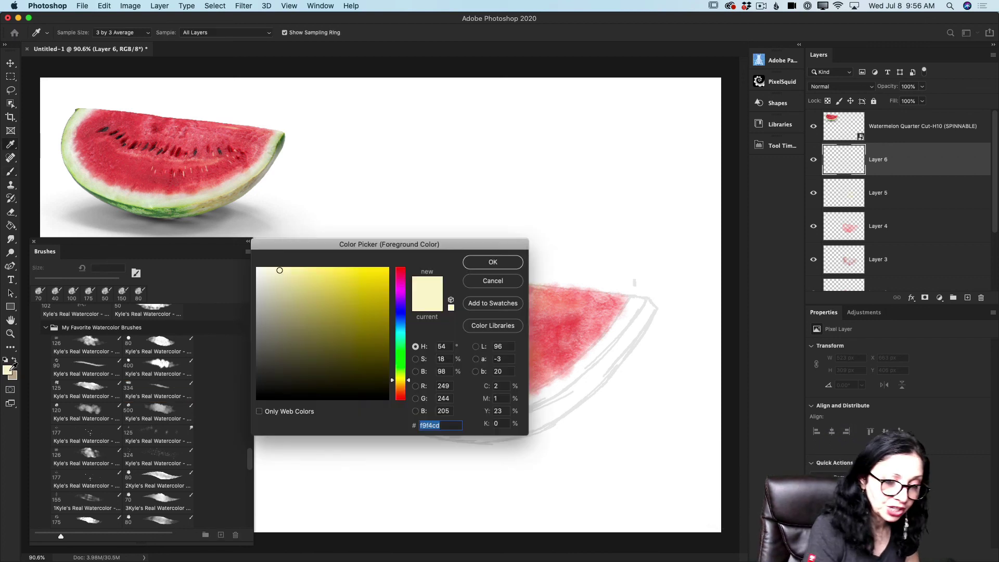
pyautogui.click(402, 337)
pyautogui.click(343, 381)
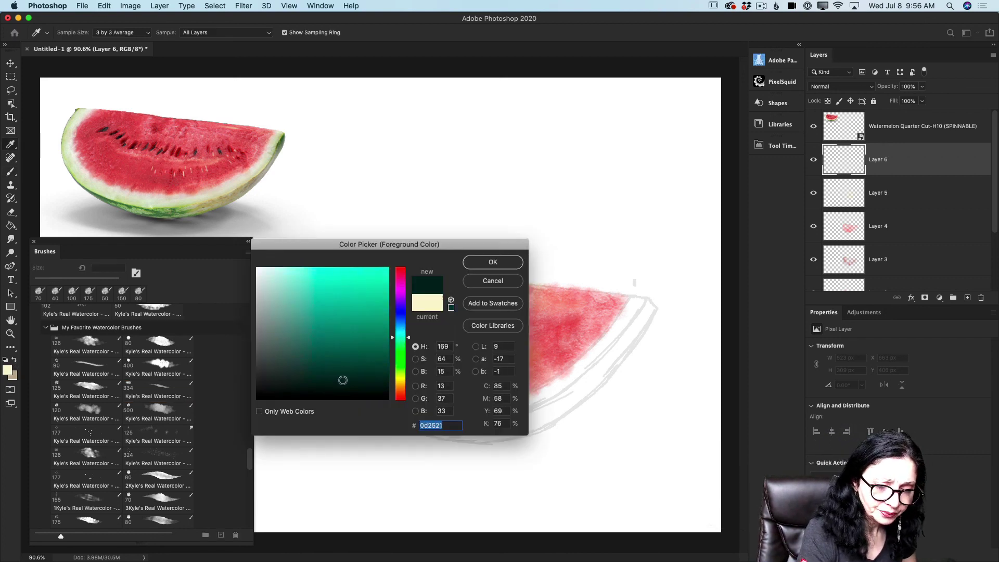
pyautogui.moveTo(343, 380); pyautogui.dragTo(343, 382)
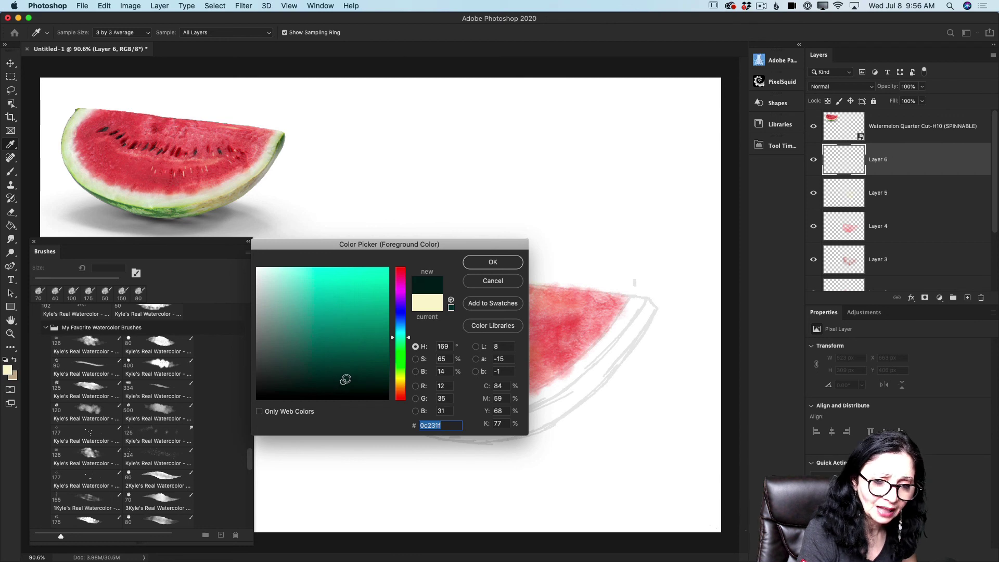
pyautogui.click(492, 263)
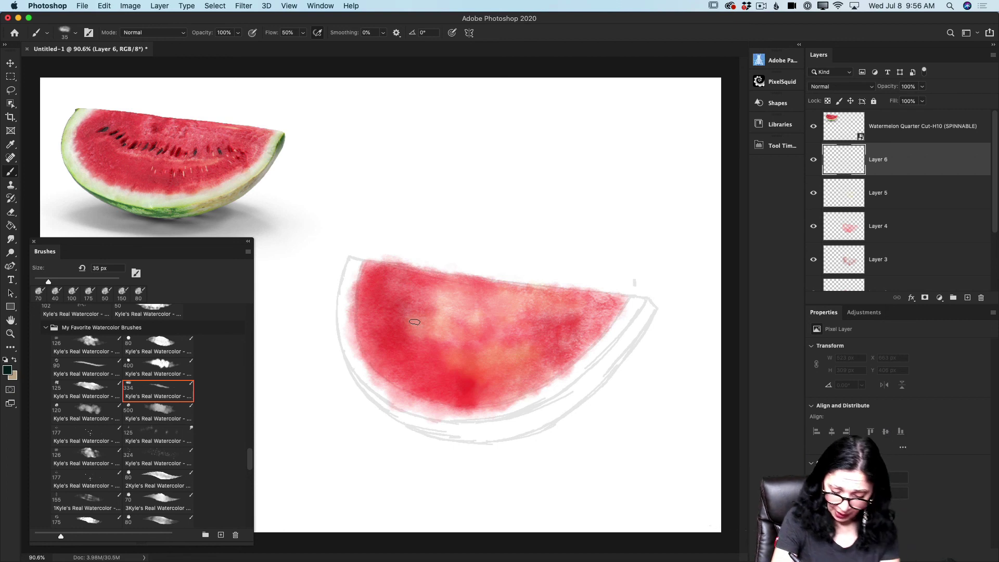
pyautogui.press('[')
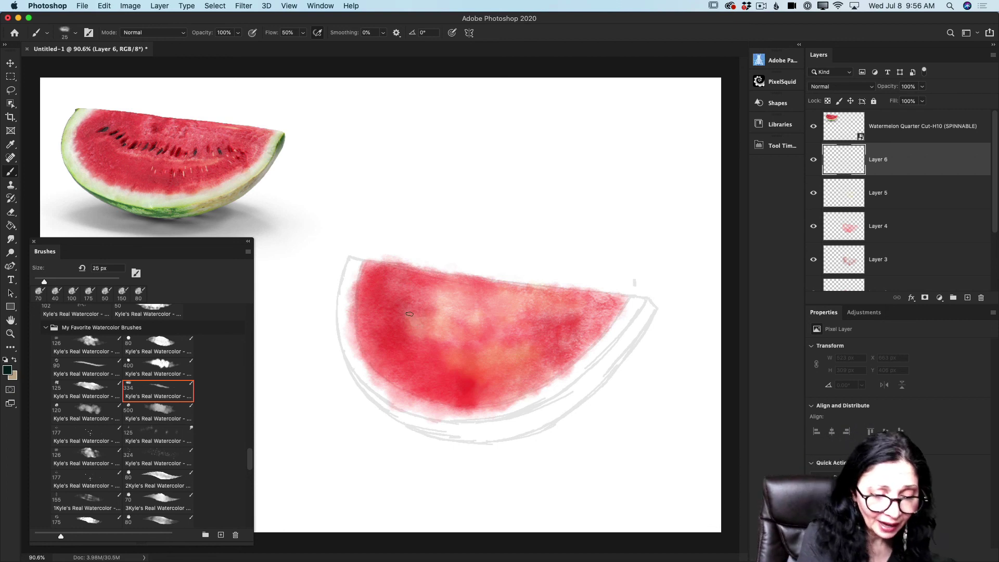
# Step: Paint a curved row of small dark seeds across the middle of the flesh on Layer 6 with the 25 px brush
pyautogui.moveTo(406, 320); pyautogui.dragTo(427, 319)
pyautogui.moveTo(442, 323); pyautogui.dragTo(439, 330)
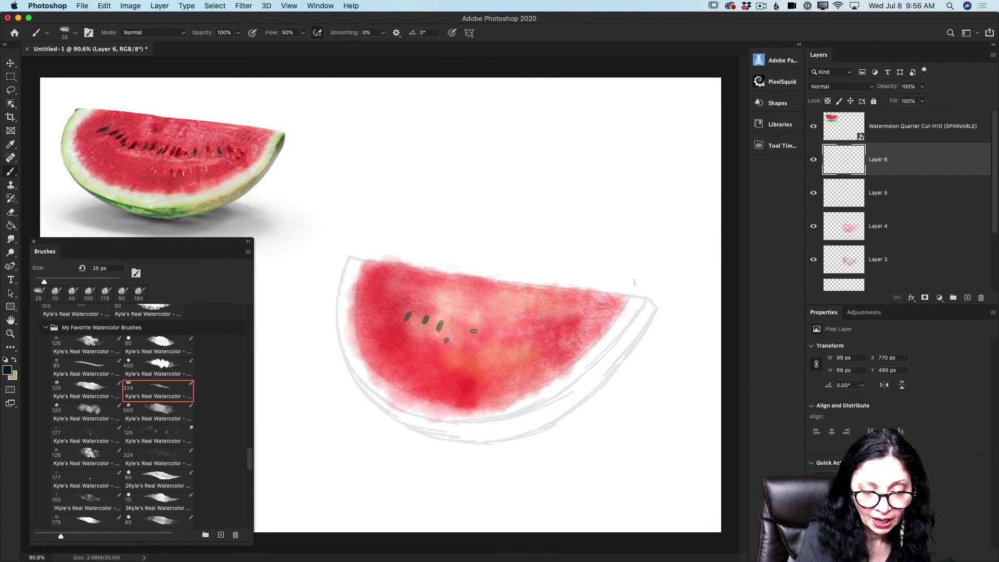
pyautogui.moveTo(473, 331); pyautogui.dragTo(500, 347)
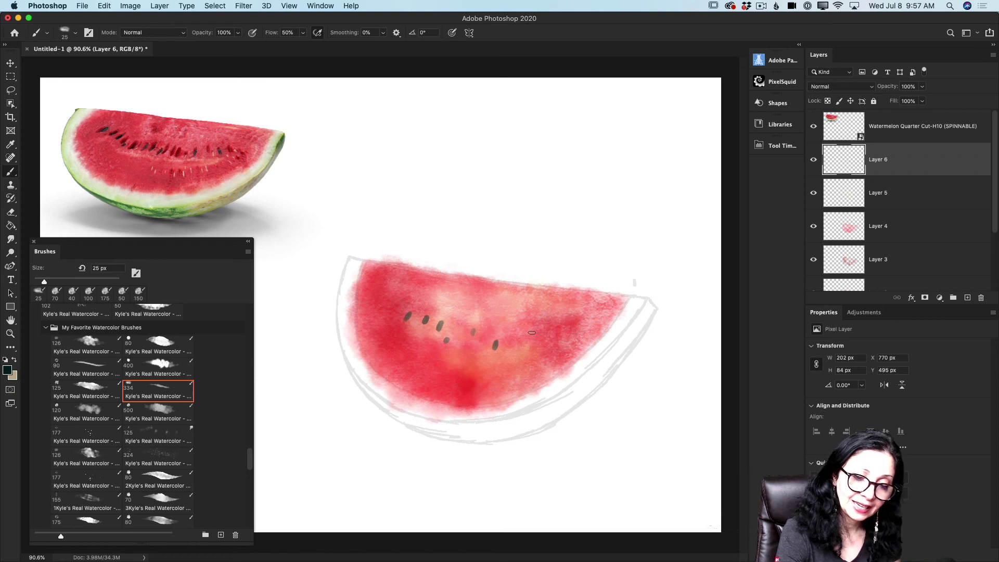
pyautogui.moveTo(532, 332); pyautogui.dragTo(576, 337)
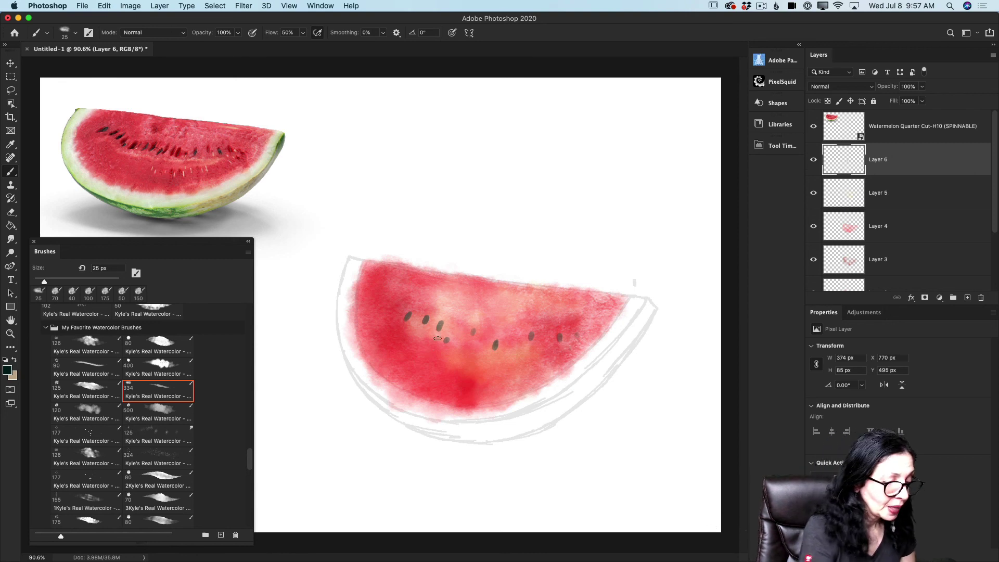
# Step: Darken the foreground color to 071513 and dab it over the seeds across the flesh to deepen them
pyautogui.click(7, 370)
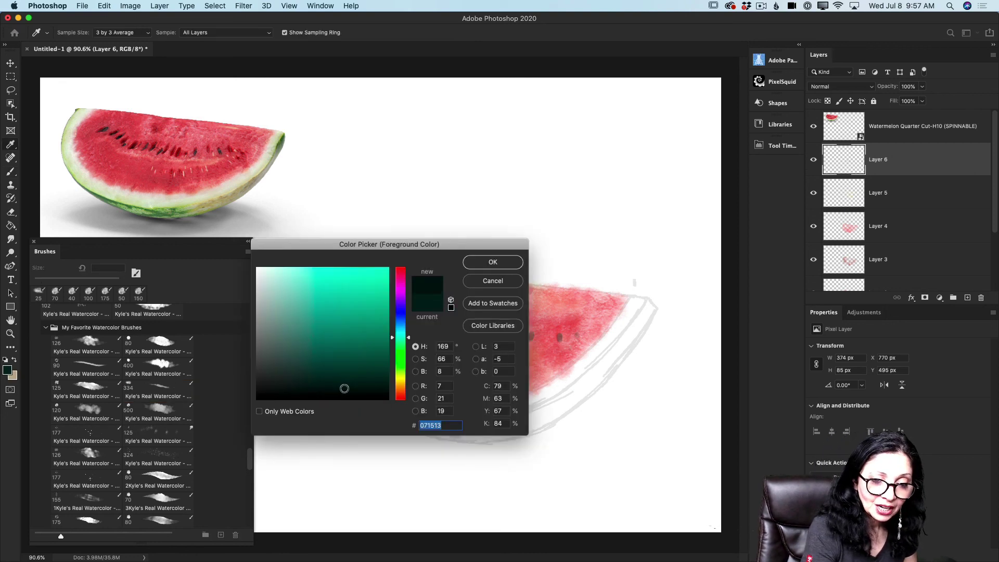
pyautogui.click(488, 265)
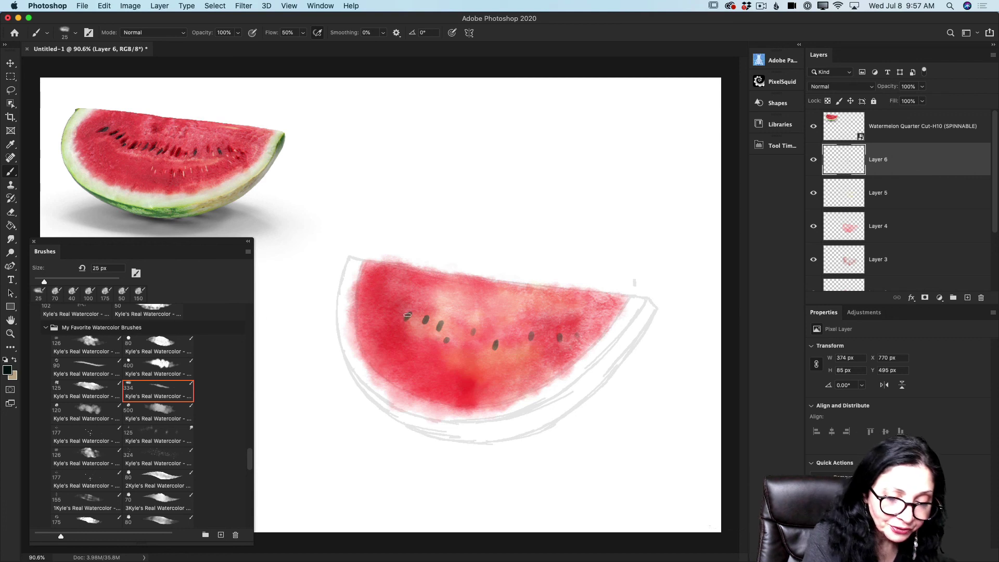
pyautogui.click(407, 318)
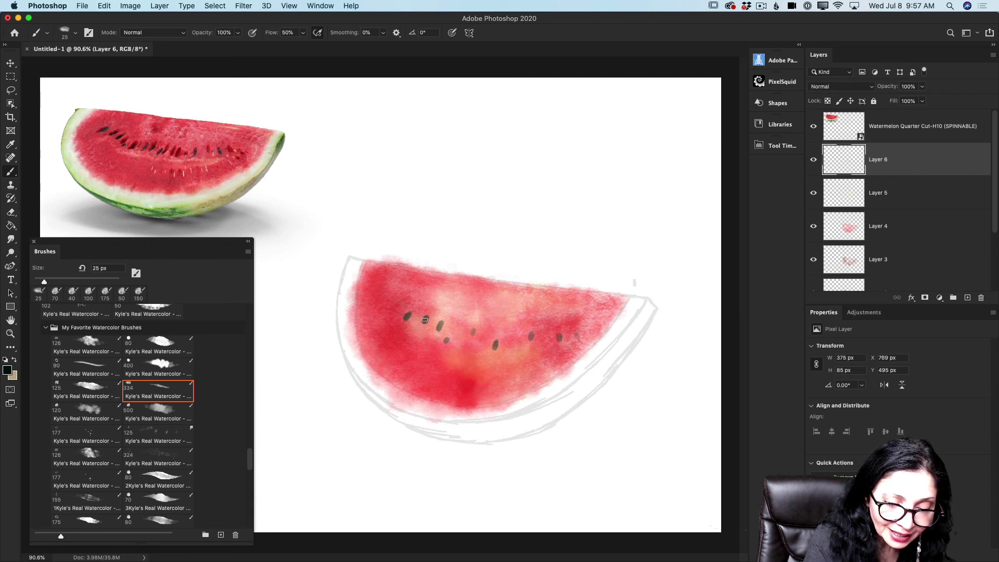
pyautogui.click(424, 320)
pyautogui.click(439, 327)
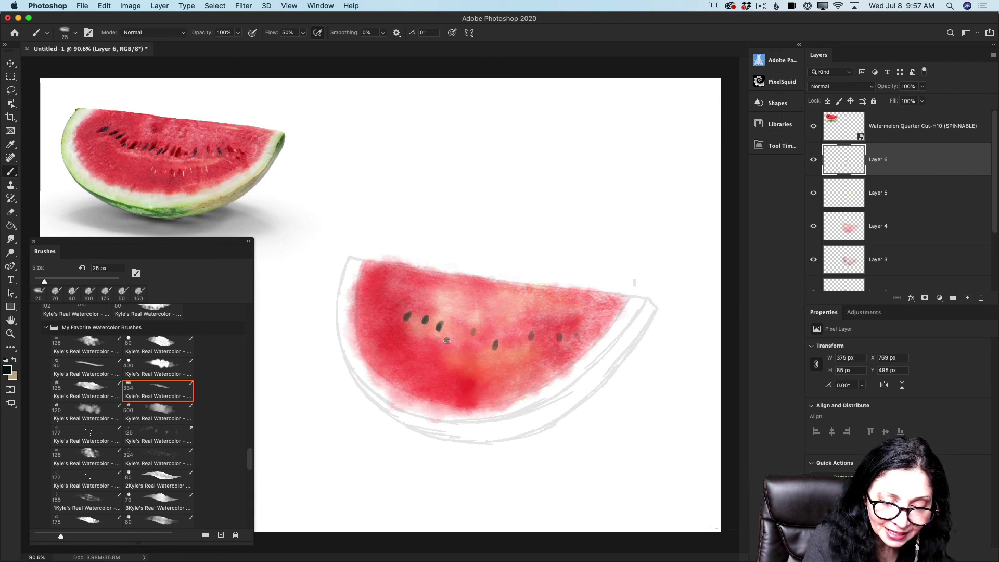
pyautogui.click(448, 341)
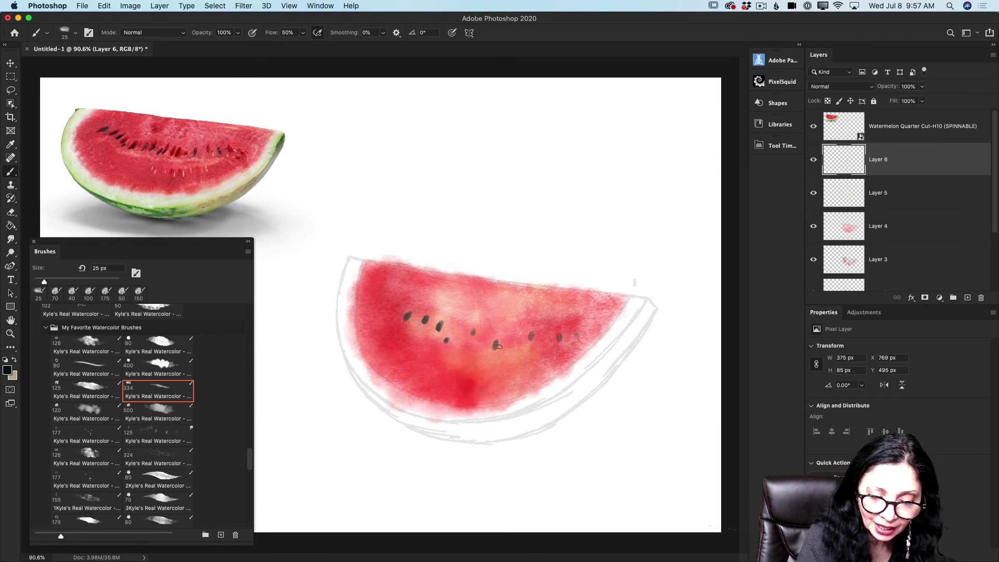
pyautogui.click(496, 346)
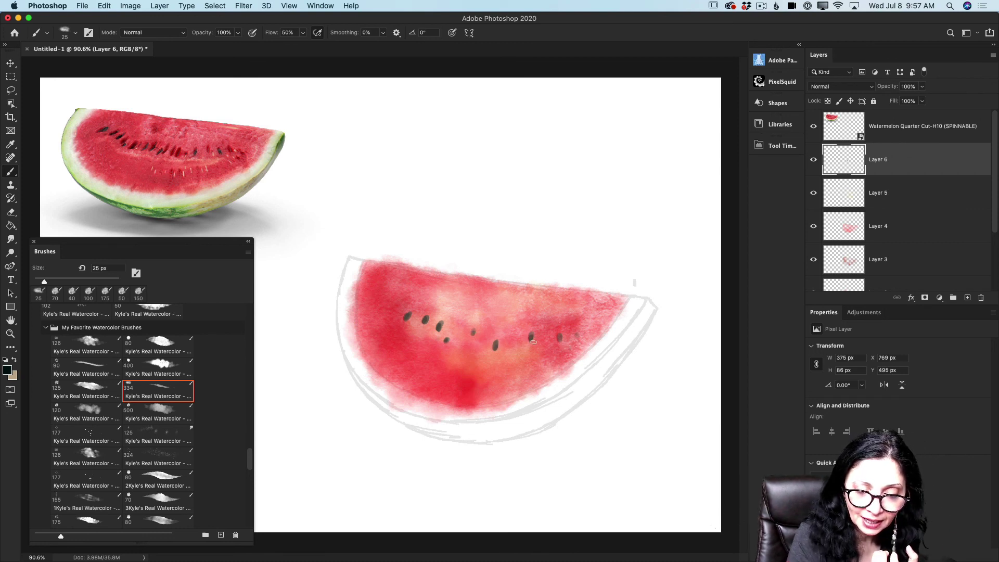
pyautogui.click(559, 338)
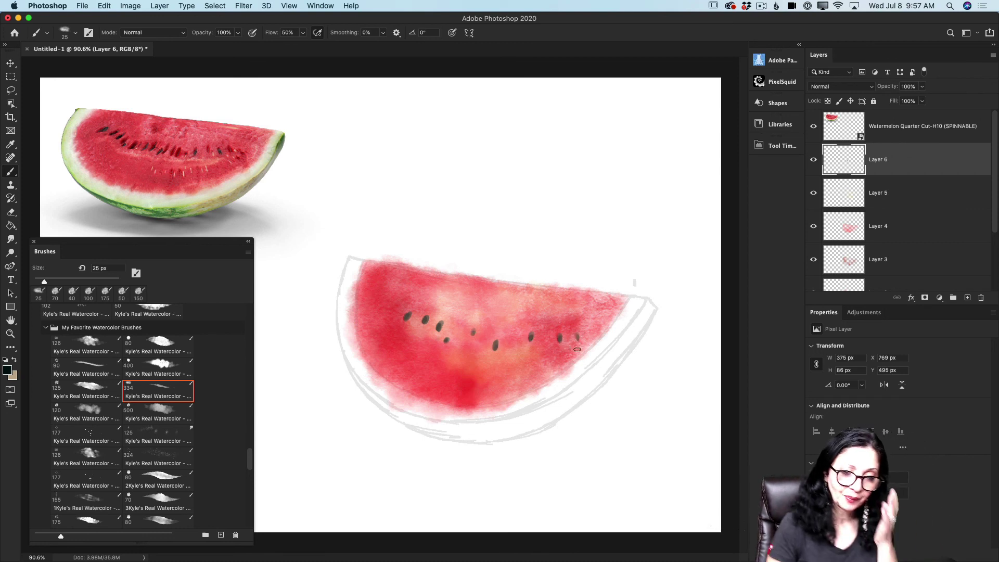
# Step: Set the foreground color to white, ffffff, for the pale seeds
pyautogui.click(7, 370)
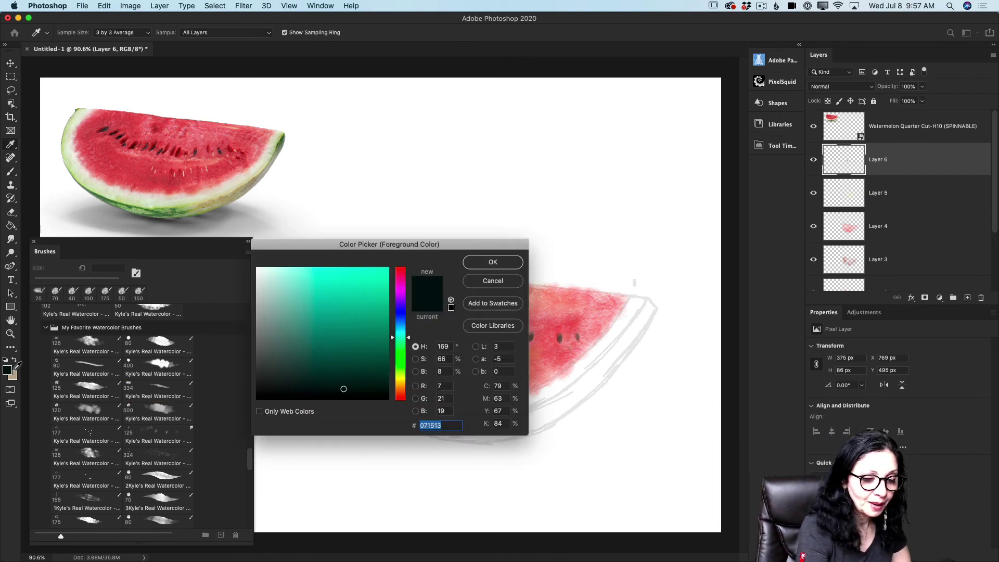
pyautogui.click(264, 272)
pyautogui.click(492, 263)
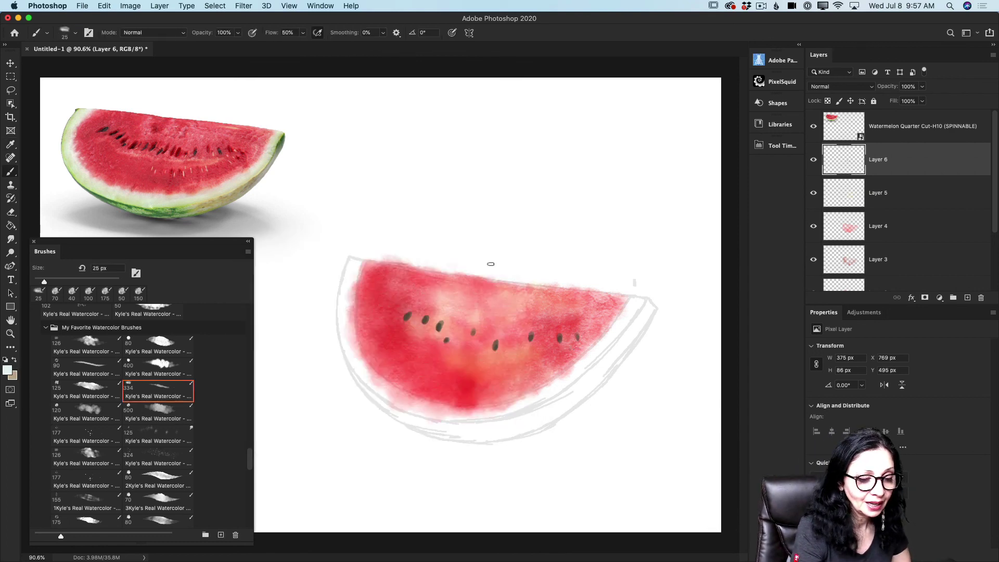
pyautogui.click(8, 370)
pyautogui.click(488, 262)
pyautogui.press('b')
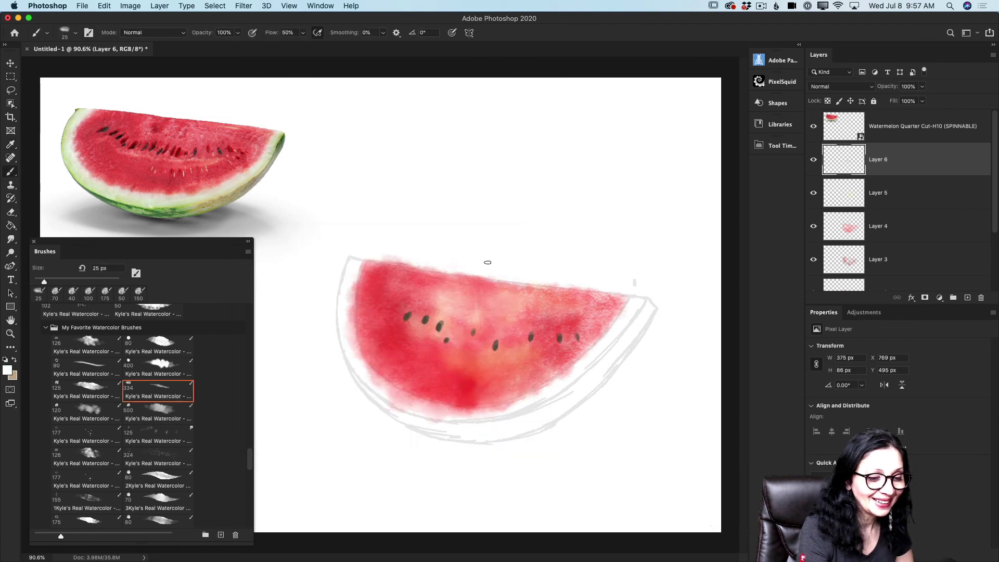
# Step: Dab small white seeds across the lower flesh, left side and upper-right area, reducing the brush from 25 to 20 px
pyautogui.click(517, 373)
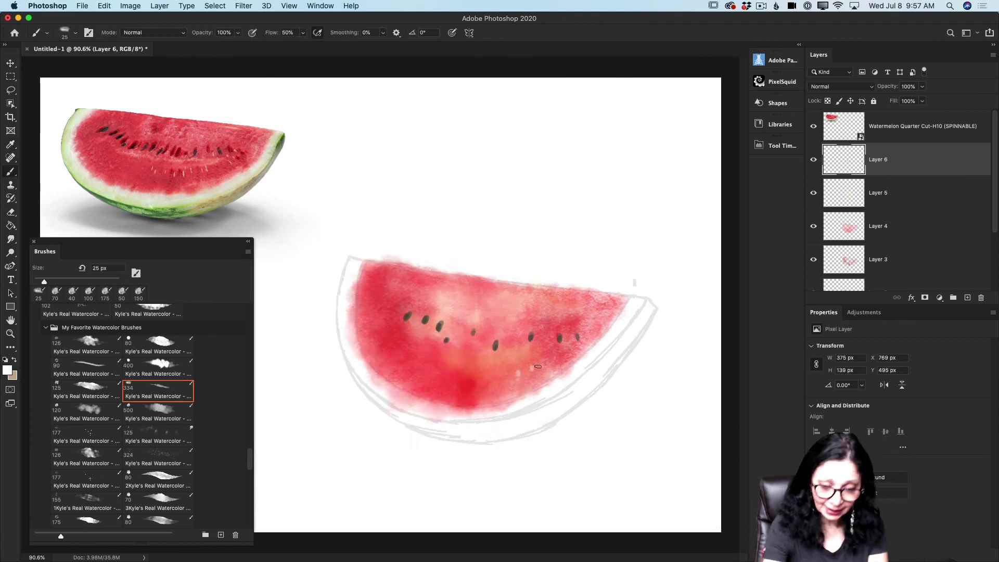
pyautogui.press('[')
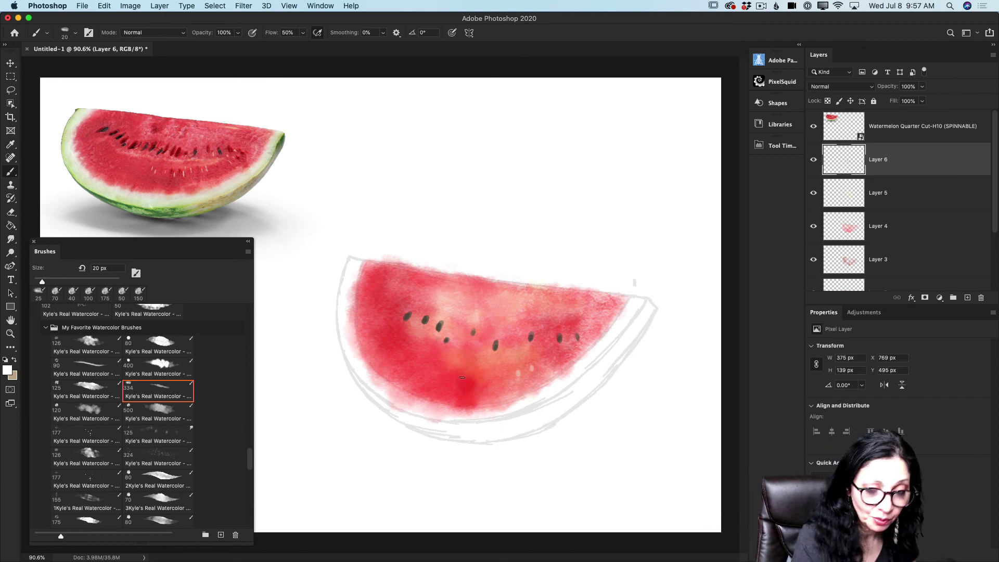
pyautogui.click(466, 368)
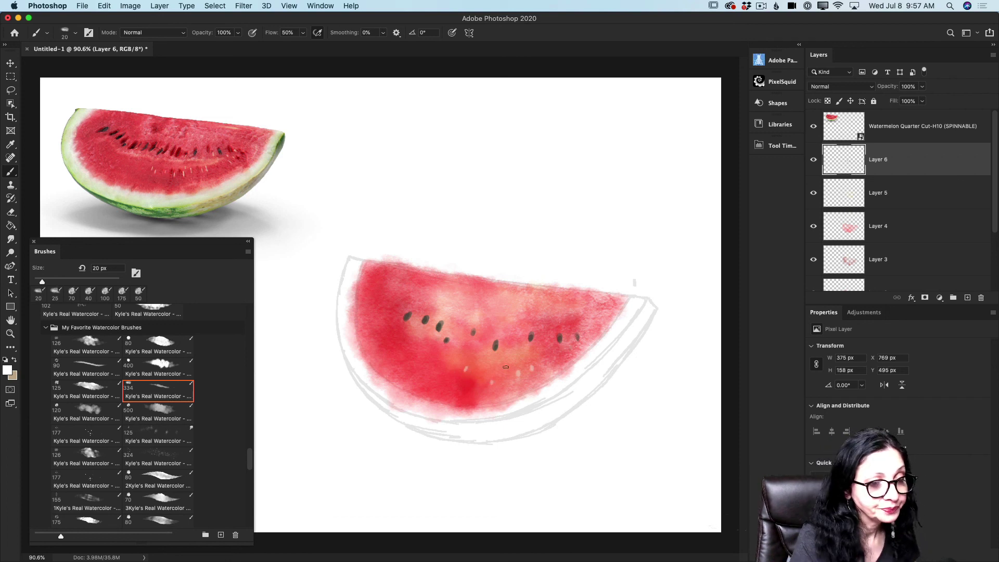
pyautogui.moveTo(556, 305); pyautogui.dragTo(584, 298)
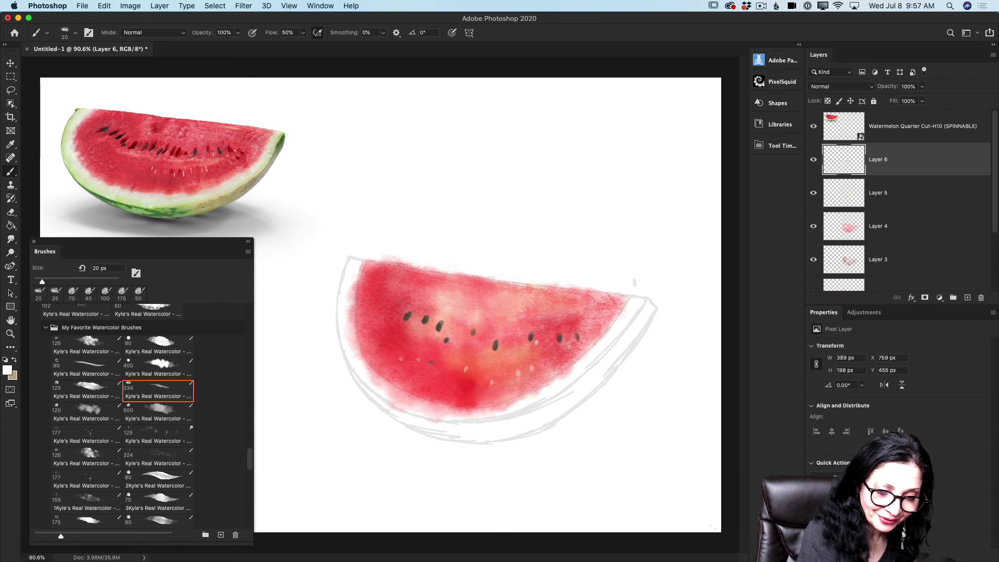
pyautogui.moveTo(392, 344); pyautogui.dragTo(382, 341)
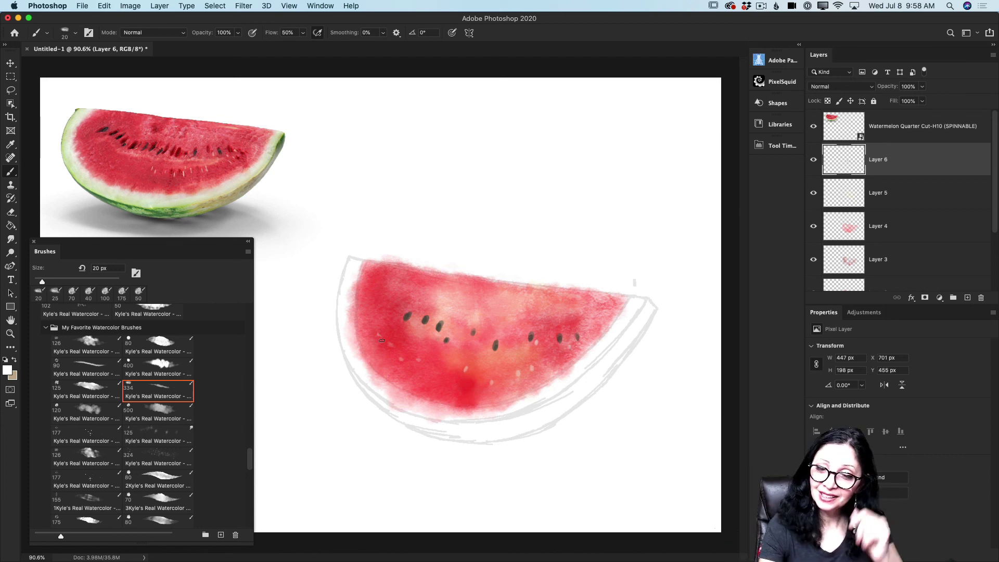
# Step: Add a new layer above Layer 4 and set the foreground color to dark red, 940202
pyautogui.click(904, 204)
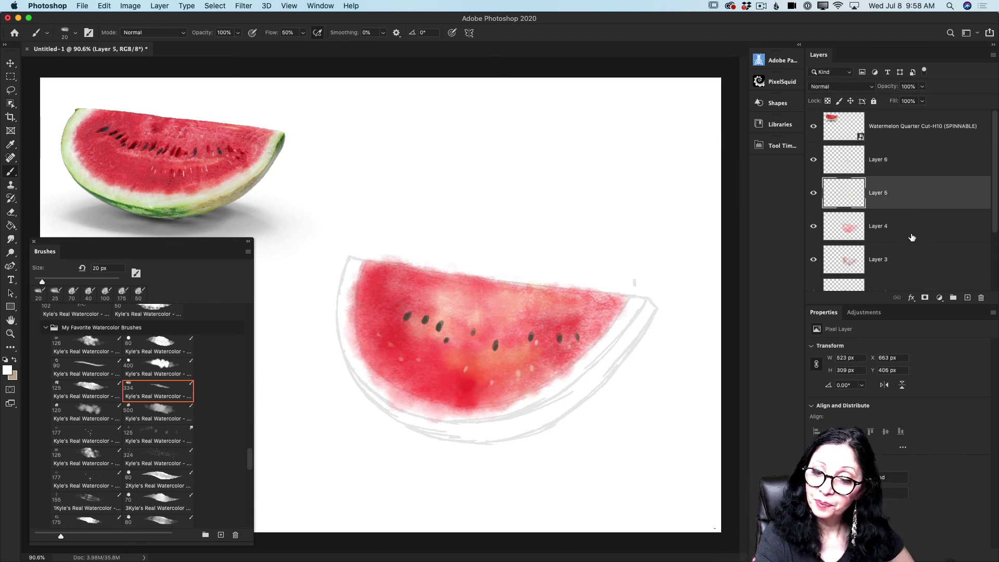
pyautogui.click(913, 238)
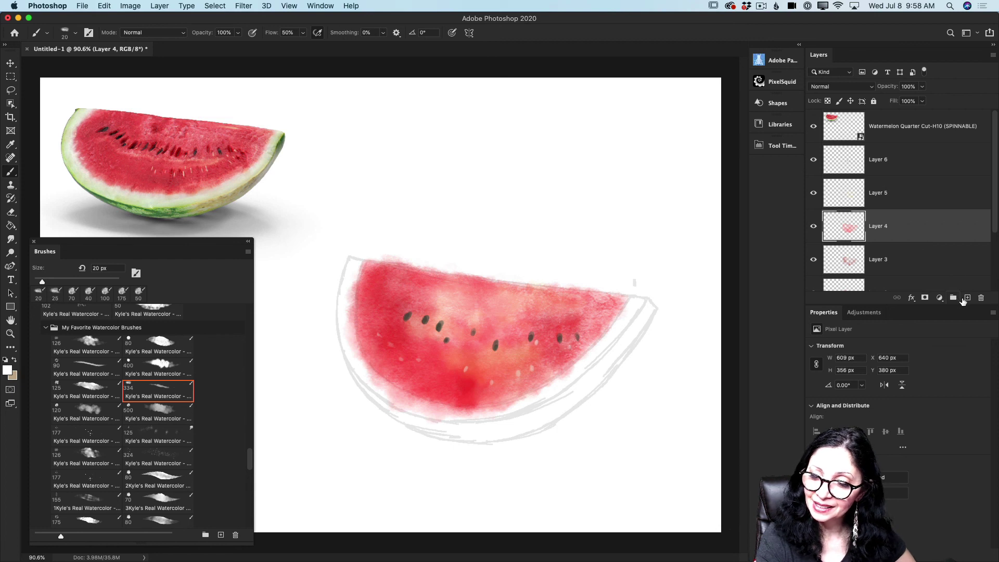
pyautogui.click(967, 298)
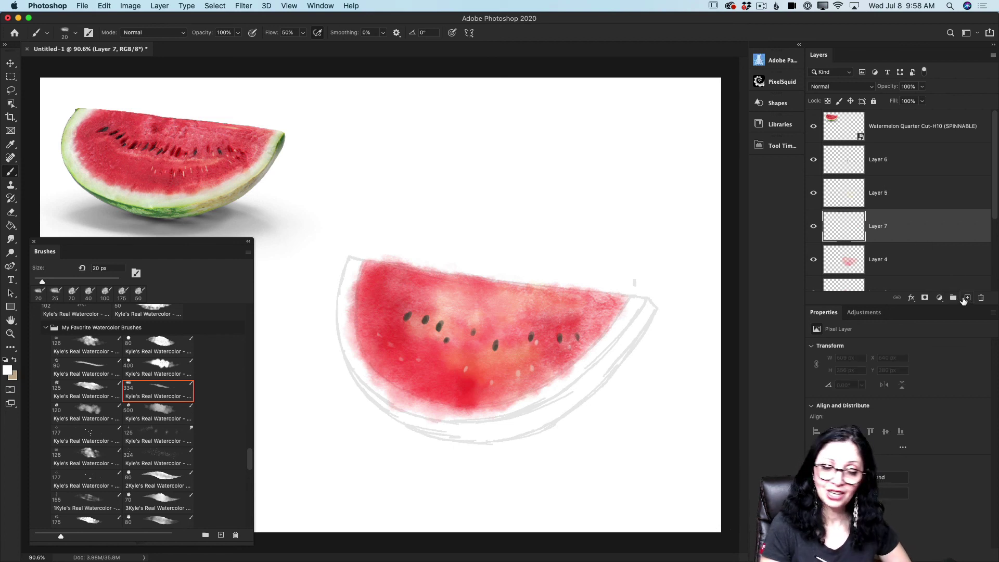
pyautogui.click(8, 370)
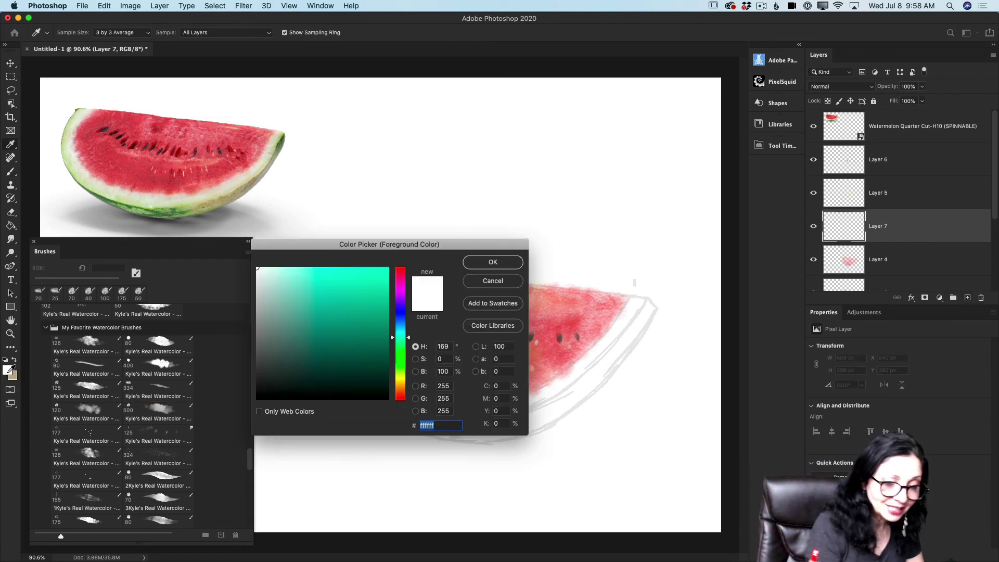
pyautogui.click(404, 268)
pyautogui.moveTo(385, 299); pyautogui.dragTo(387, 323)
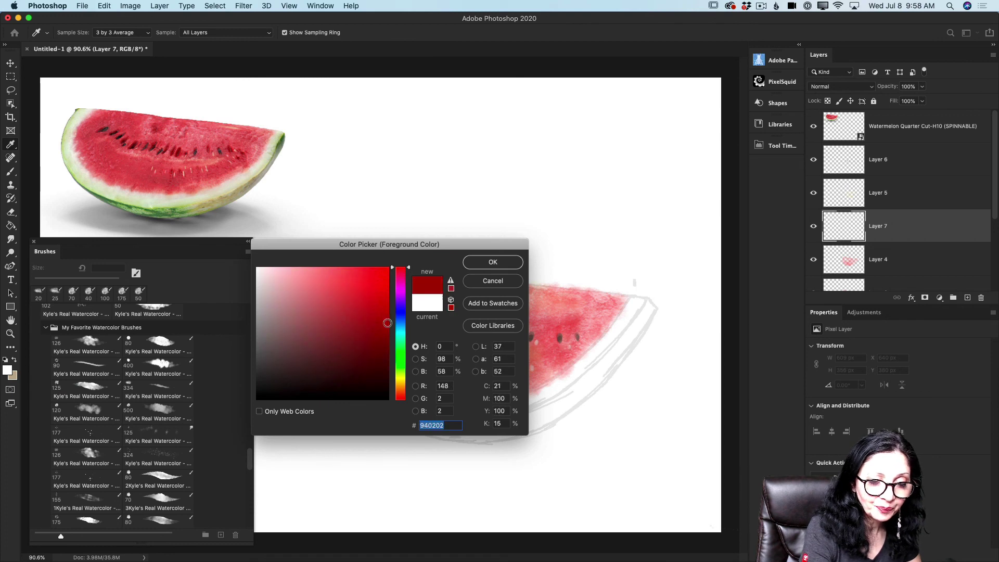
pyautogui.click(483, 263)
pyautogui.press('b')
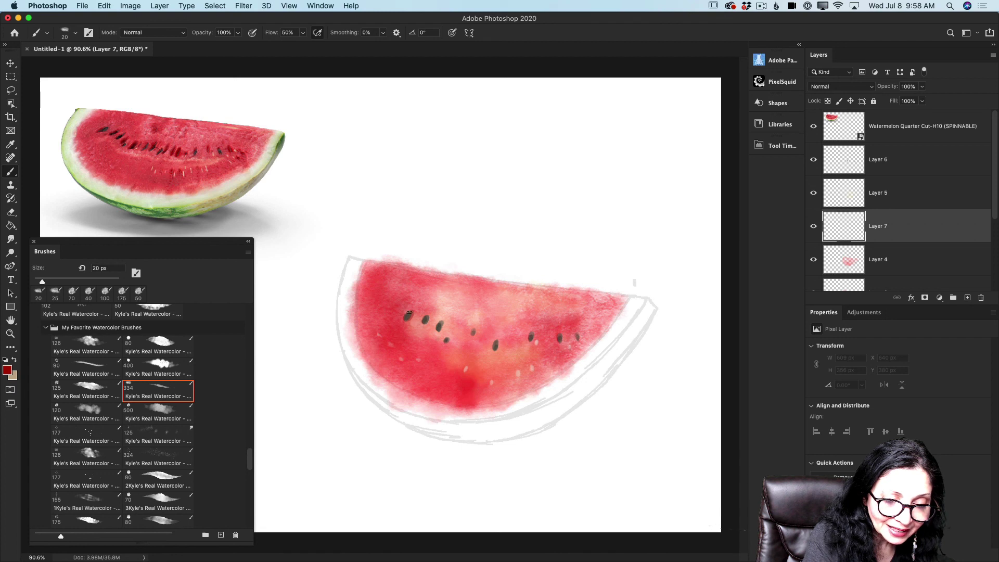
# Step: Paint small dark red shadows beside the dark seeds and the pale seeds in the lower flesh with the 20 px brush
pyautogui.moveTo(407, 319); pyautogui.dragTo(411, 315)
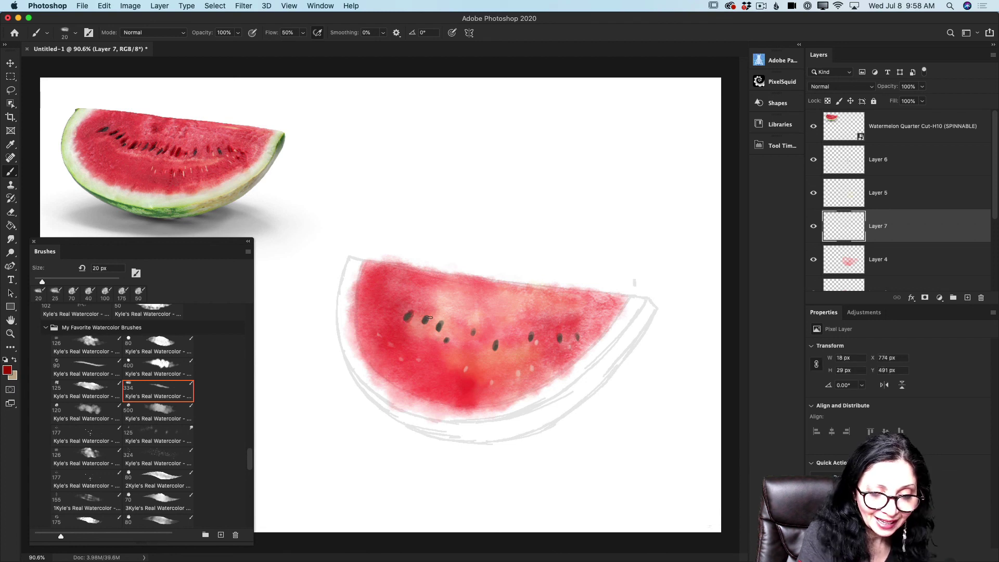
pyautogui.moveTo(426, 321); pyautogui.dragTo(429, 319)
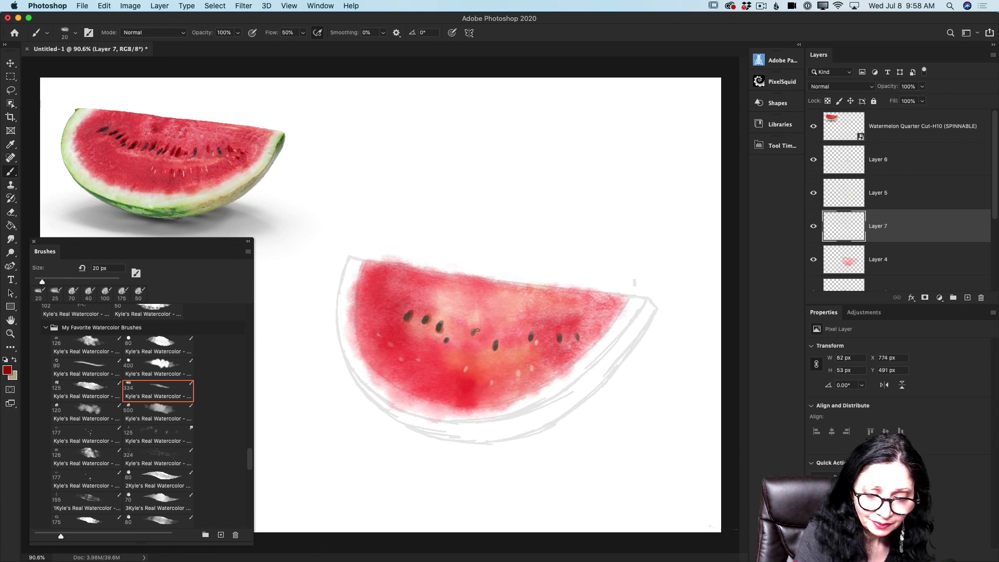
pyautogui.moveTo(474, 335); pyautogui.dragTo(476, 331)
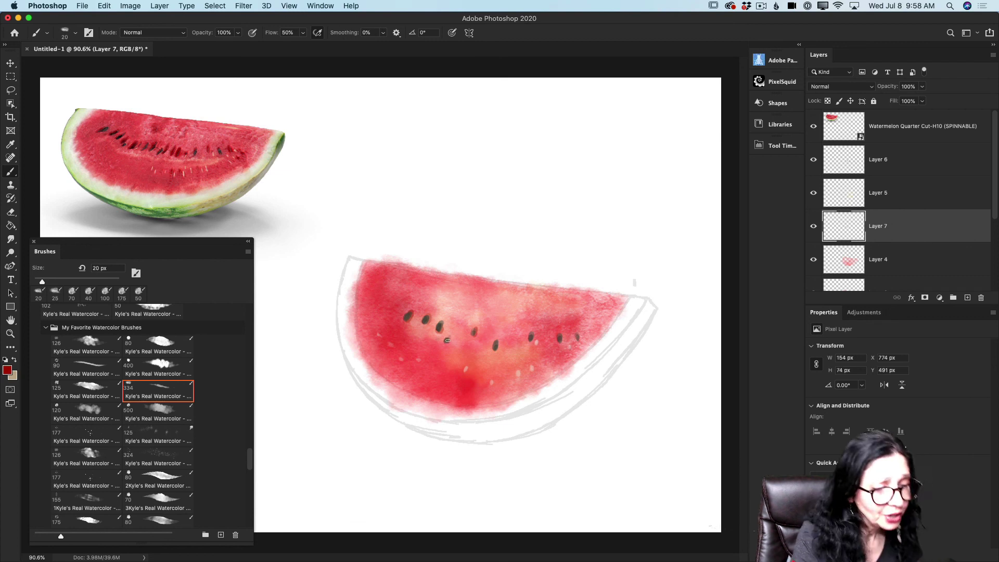
pyautogui.click(447, 341)
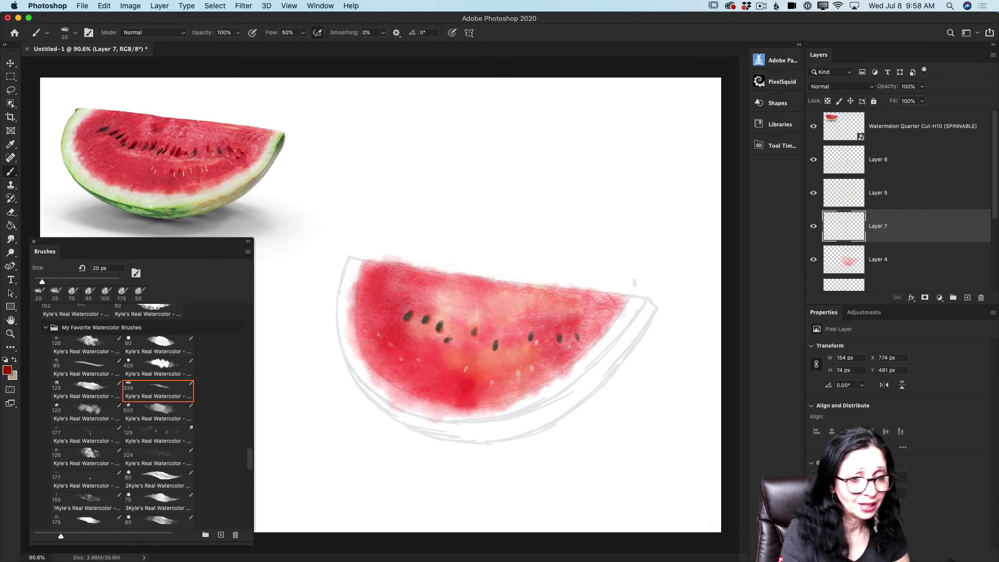
pyautogui.click(498, 341)
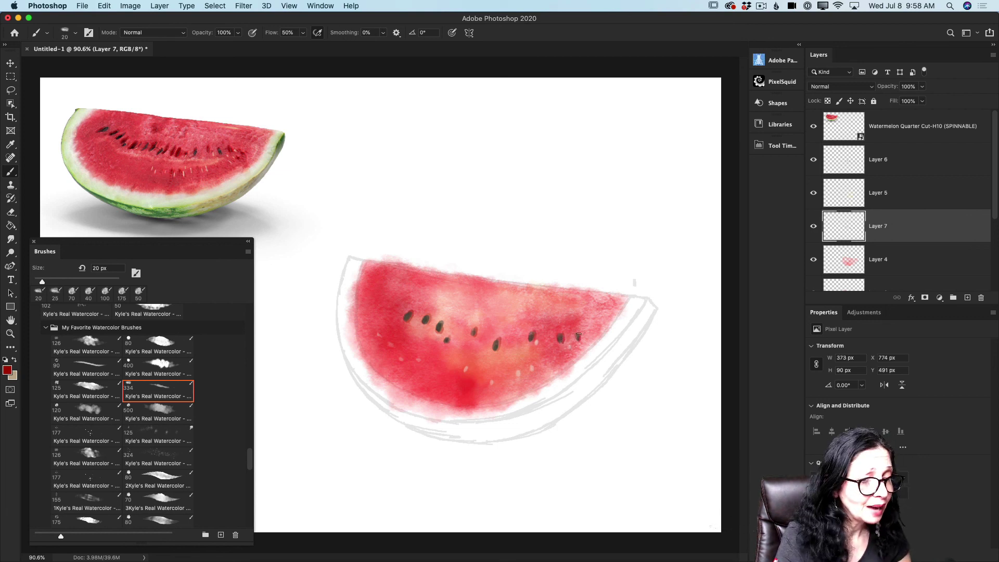
pyautogui.moveTo(466, 372); pyautogui.dragTo(469, 372)
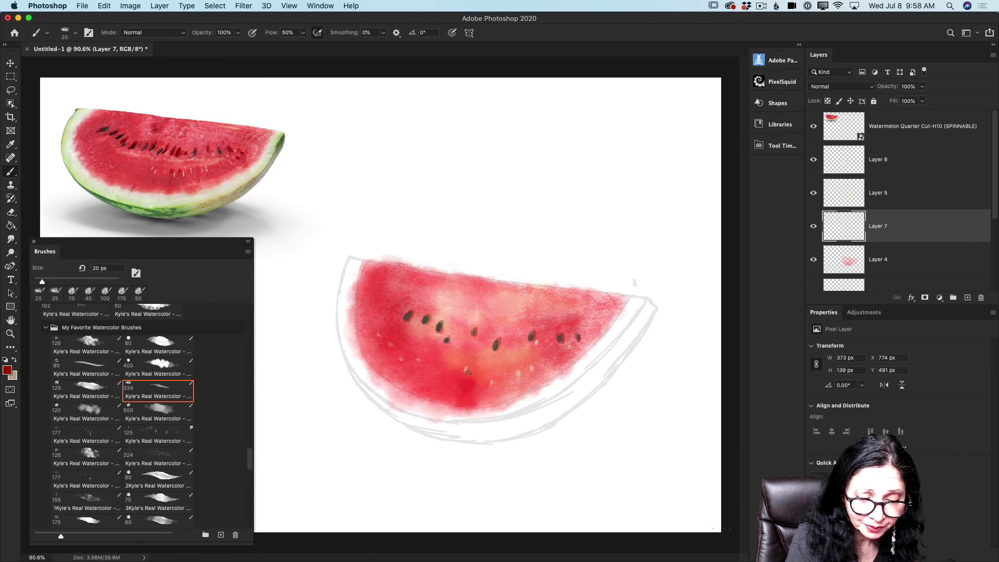
pyautogui.click(491, 384)
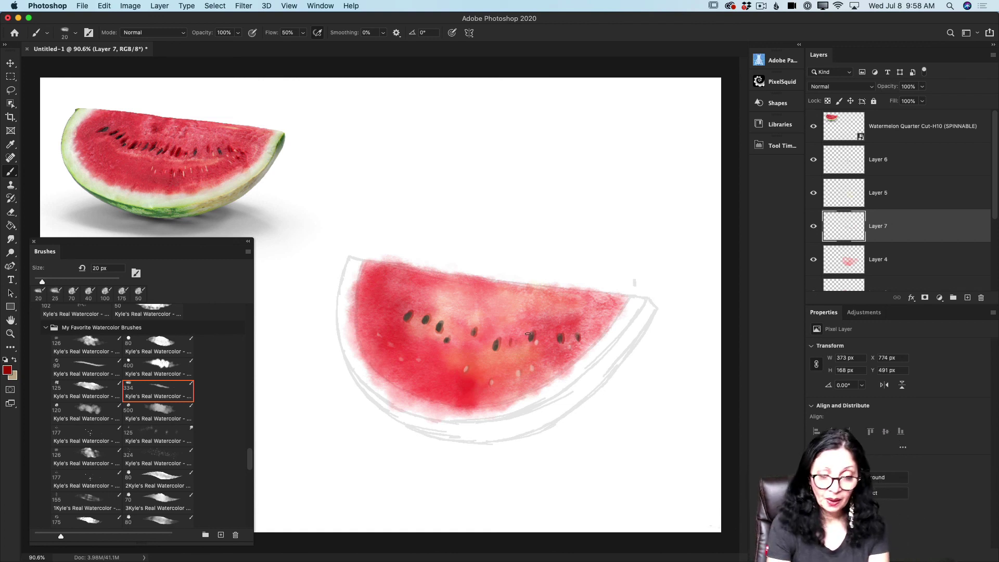
# Step: Enlarge the brush to 45 px and stroke dark red along the top edge of the flesh
pyautogui.press(']')
pyautogui.press(']')
pyautogui.press(']')
pyautogui.press(']')
pyautogui.press(']')
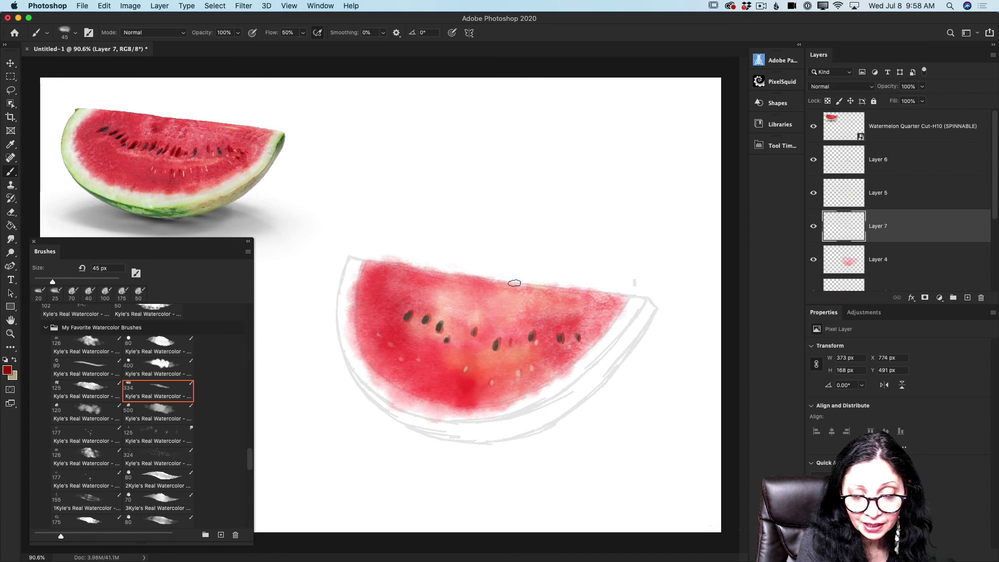
pyautogui.click(503, 284)
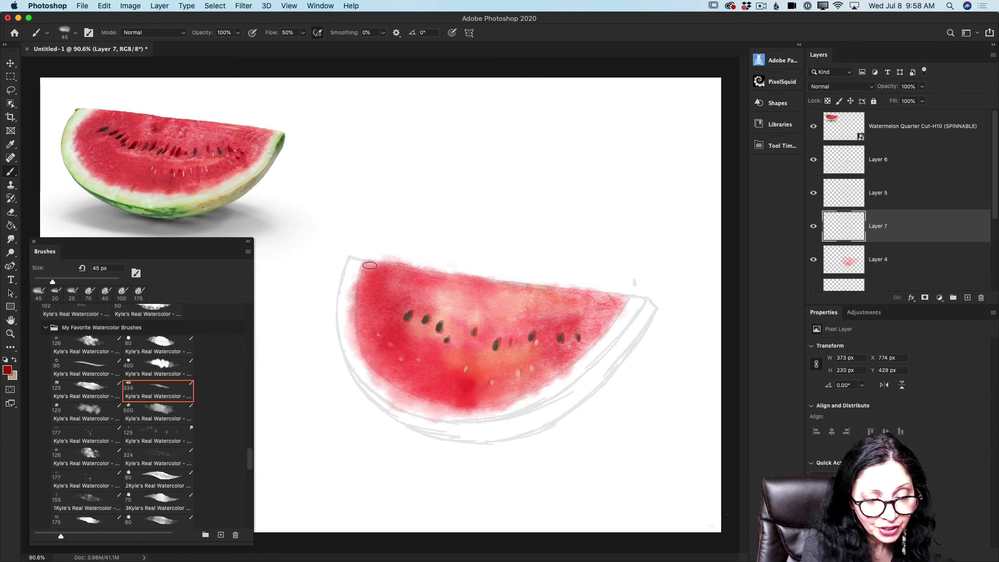
pyautogui.moveTo(371, 264)
pyautogui.mouseDown()
pyautogui.moveTo(465, 280)
pyautogui.moveTo(389, 270)
pyautogui.moveTo(369, 279)
pyautogui.moveTo(367, 268)
pyautogui.moveTo(365, 278)
pyautogui.moveTo(599, 299)
pyautogui.mouseUp()
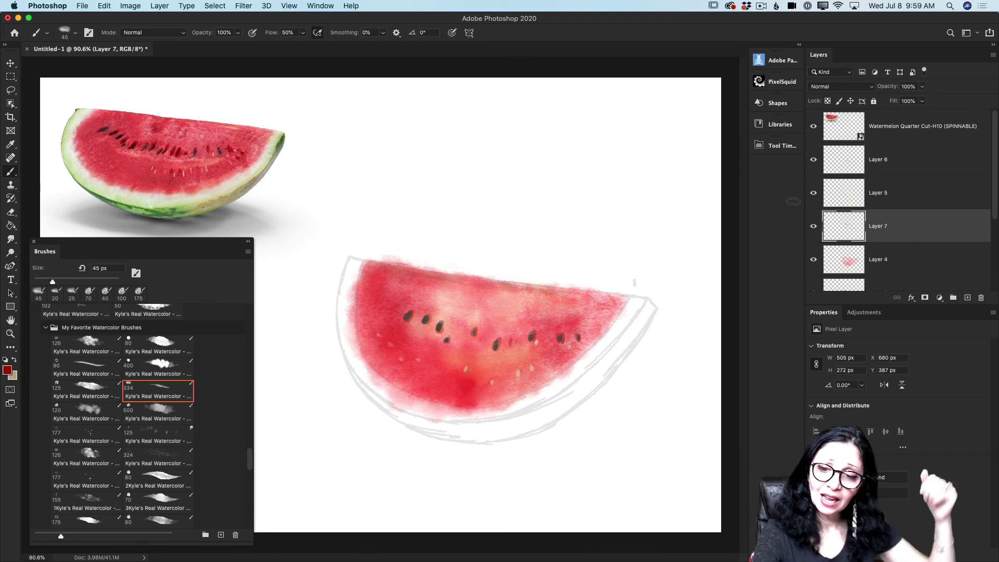
# Step: Add a new layer above Layer 6 and choose the 125 px Kyle's Real Watercolor brush from the favorites
pyautogui.click(905, 159)
pyautogui.click(967, 299)
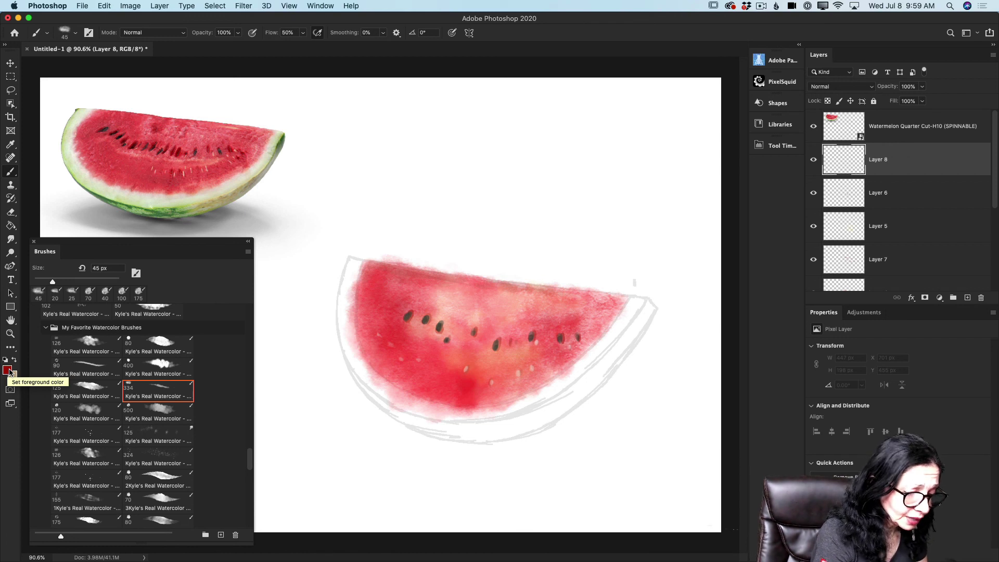
pyautogui.click(165, 413)
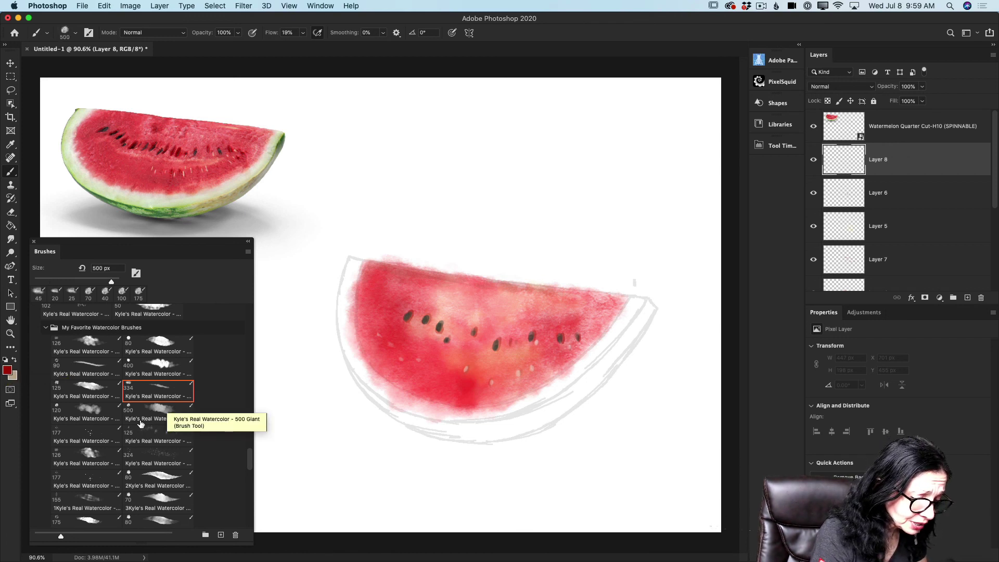
pyautogui.click(99, 416)
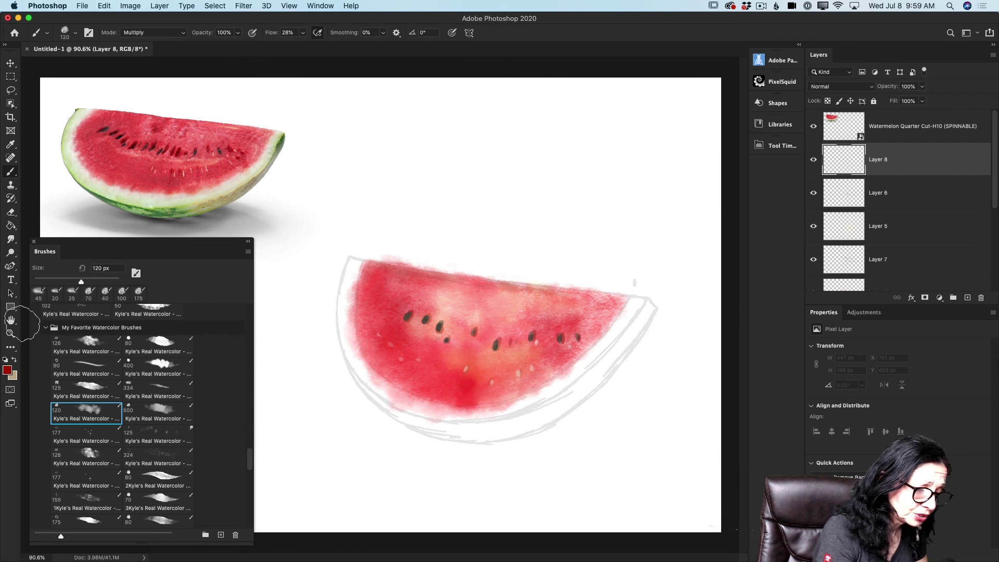
pyautogui.click(102, 391)
# Step: Set the foreground color to a medium green, about 679a3e, and return to the Brush tool
pyautogui.click(8, 371)
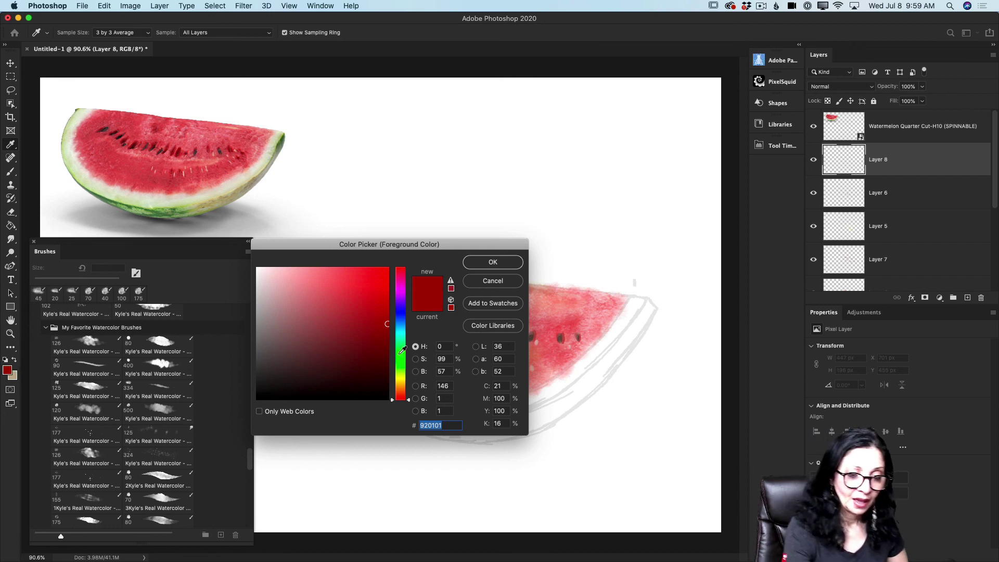
pyautogui.moveTo(403, 359); pyautogui.dragTo(409, 371)
pyautogui.click(327, 312)
pyautogui.click(312, 321)
pyautogui.click(313, 318)
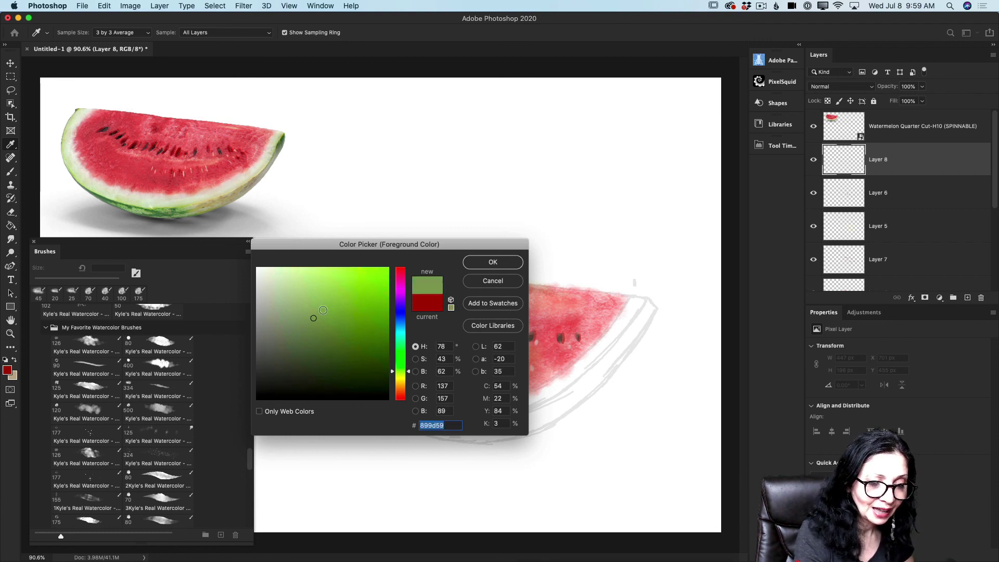
pyautogui.moveTo(323, 313)
pyautogui.mouseDown()
pyautogui.moveTo(337, 305)
pyautogui.moveTo(333, 323)
pyautogui.mouseUp()
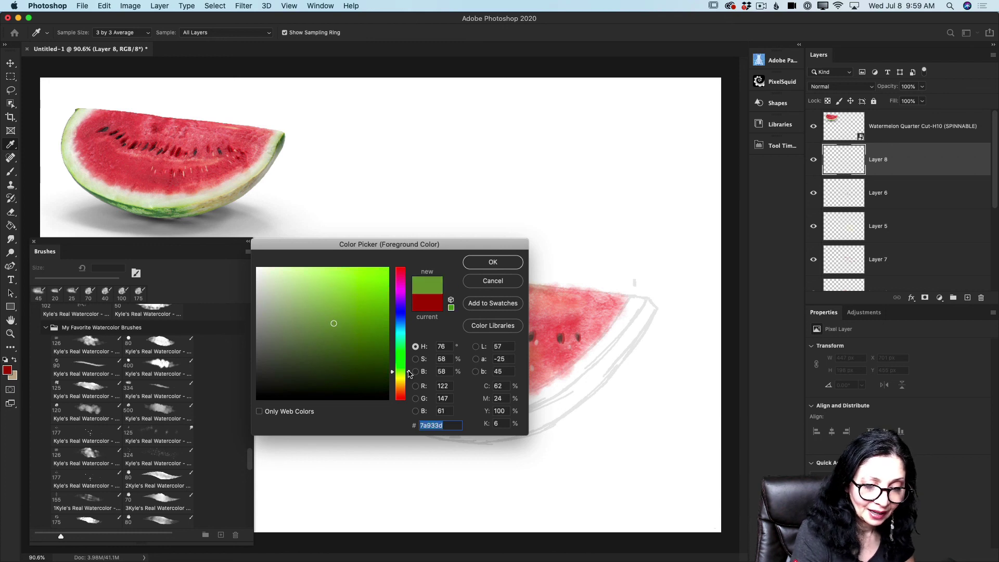
pyautogui.moveTo(409, 371); pyautogui.dragTo(408, 366)
pyautogui.moveTo(335, 327); pyautogui.dragTo(337, 319)
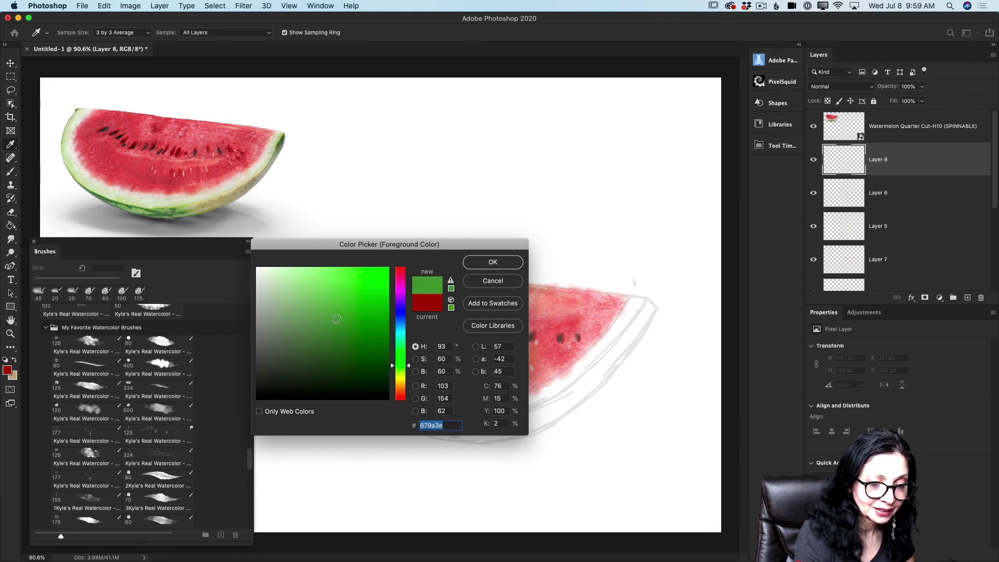
pyautogui.press('Return')
pyautogui.press('b')
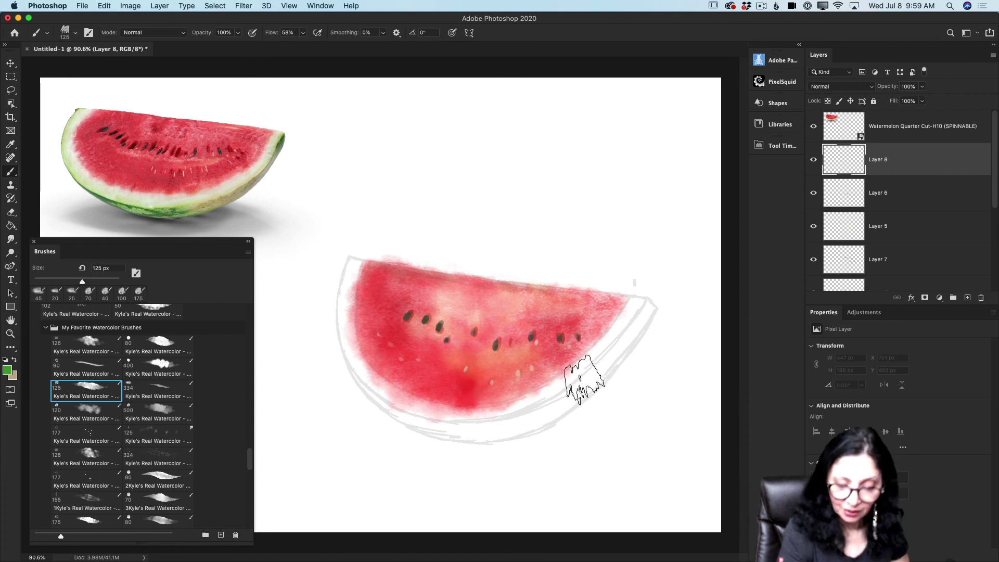
# Step: Reduce the brush to about 50 px and paint a green wash along the right and lower-right rind
pyautogui.press('[')
pyautogui.press('[')
pyautogui.press('[')
pyautogui.press('[')
pyautogui.press('[')
pyautogui.press('[')
pyautogui.press('[')
pyautogui.press('[')
pyautogui.press('[')
pyautogui.press('[')
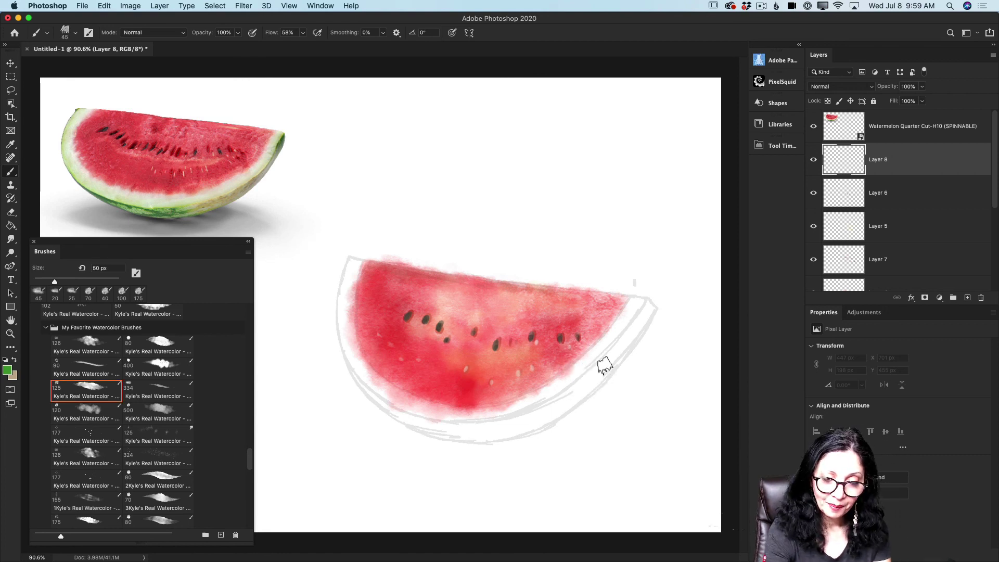
pyautogui.moveTo(648, 306)
pyautogui.mouseDown()
pyautogui.moveTo(638, 326)
pyautogui.moveTo(648, 304)
pyautogui.moveTo(598, 380)
pyautogui.moveTo(624, 348)
pyautogui.moveTo(590, 385)
pyautogui.moveTo(627, 332)
pyautogui.moveTo(565, 397)
pyautogui.moveTo(593, 373)
pyautogui.moveTo(531, 414)
pyautogui.moveTo(593, 383)
pyautogui.moveTo(538, 423)
pyautogui.moveTo(603, 372)
pyautogui.moveTo(565, 408)
pyautogui.moveTo(471, 427)
pyautogui.moveTo(542, 420)
pyautogui.moveTo(502, 433)
pyautogui.moveTo(517, 431)
pyautogui.moveTo(555, 418)
pyautogui.moveTo(456, 435)
pyautogui.mouseUp()
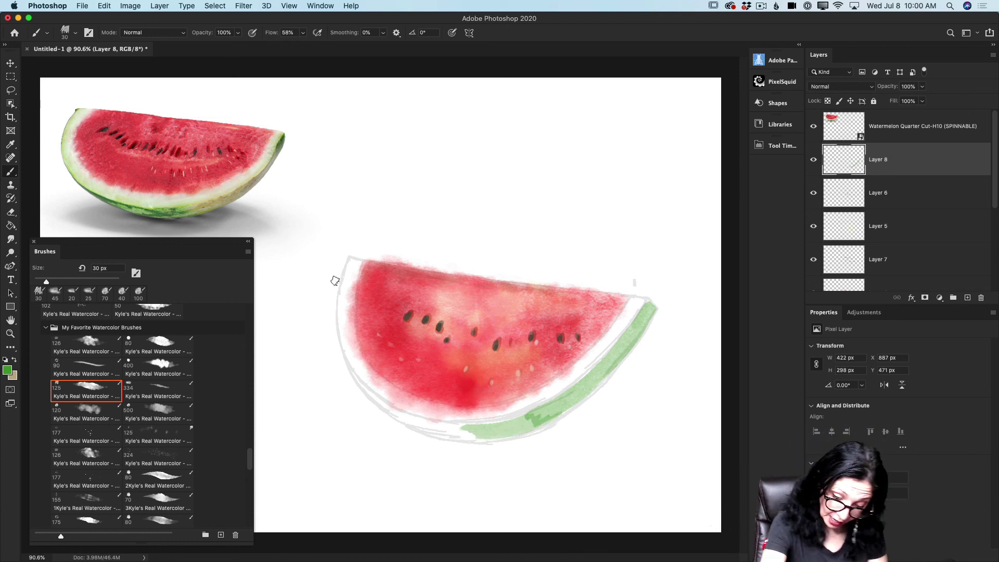
# Step: Reduce the brush to 10 px and trace thin green lines down the left outer edge of the rind
pyautogui.press('[')
pyautogui.press('[')
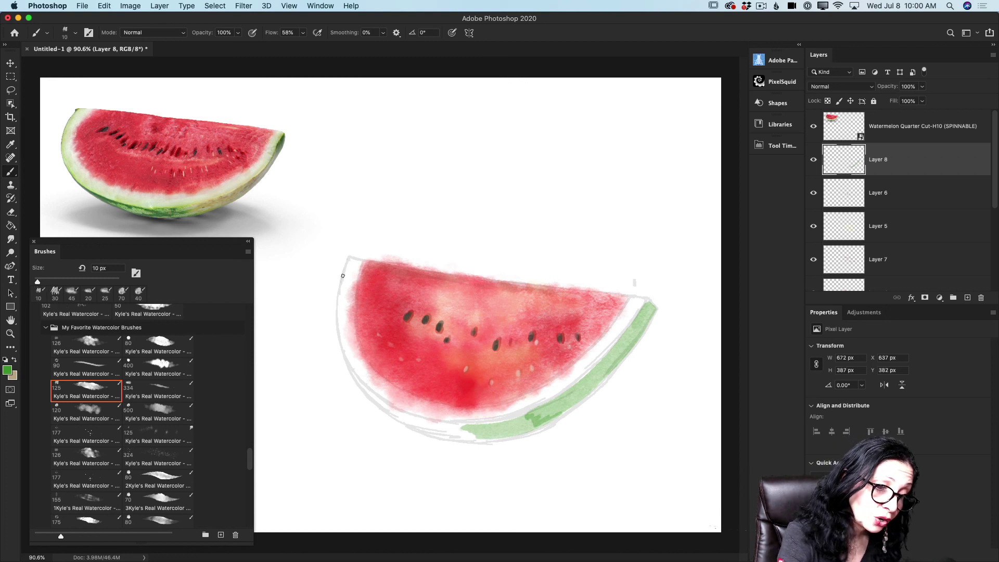
pyautogui.moveTo(344, 268); pyautogui.dragTo(341, 321)
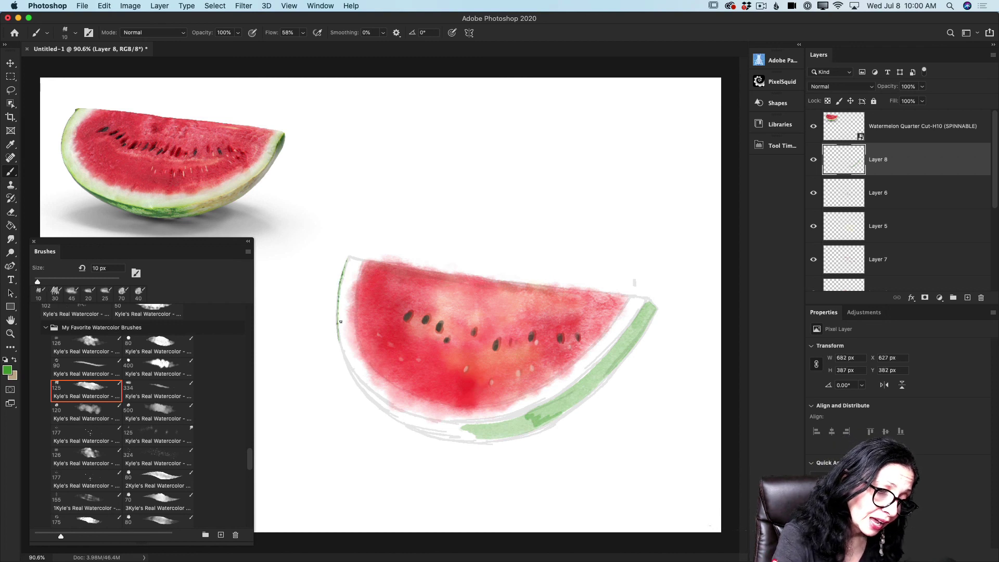
pyautogui.moveTo(352, 374); pyautogui.dragTo(385, 413)
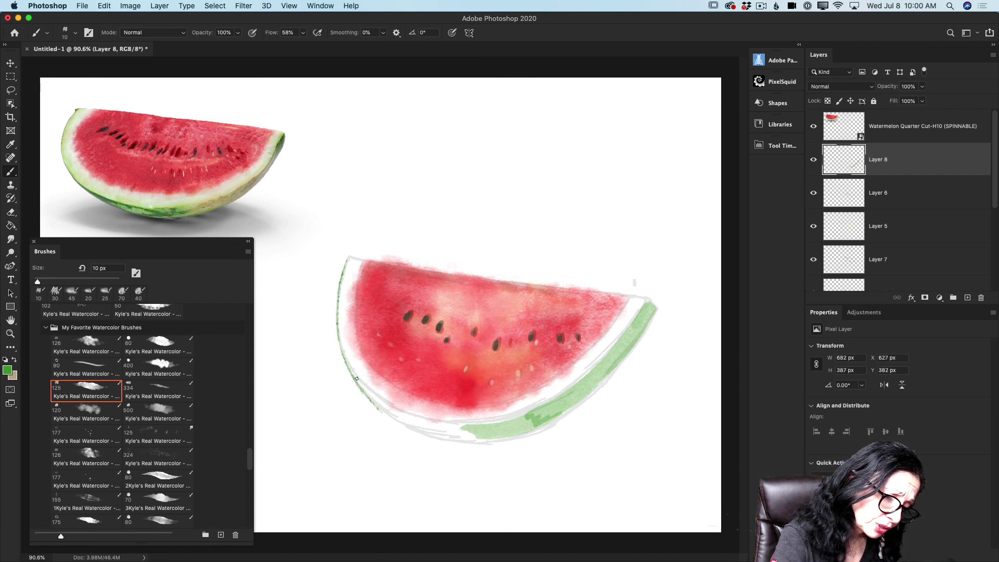
pyautogui.moveTo(350, 366); pyautogui.dragTo(390, 406)
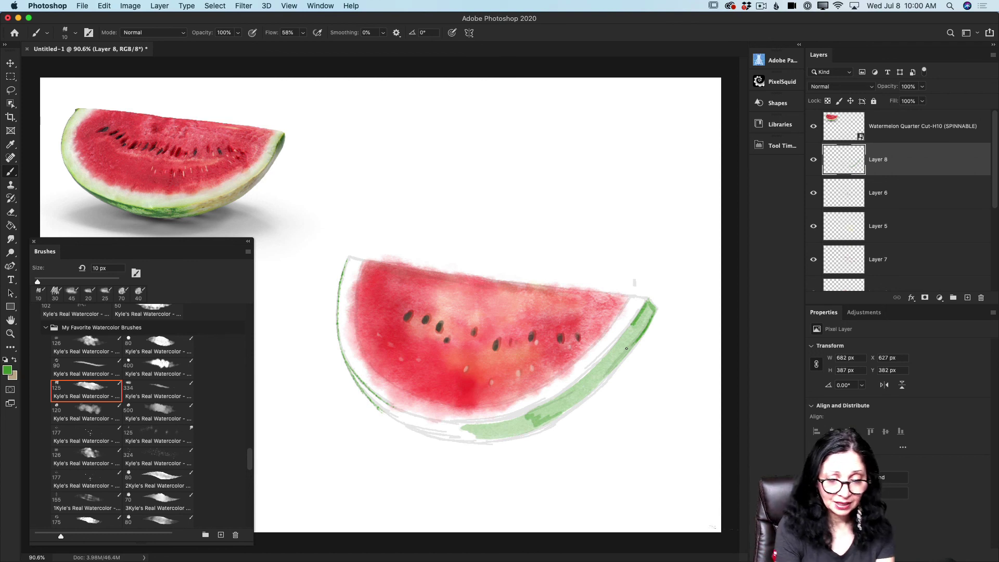
# Step: Enlarge the brush to 35 px and fill the bottom rind with green from the lower left toward the right side
pyautogui.press(']')
pyautogui.press(']')
pyautogui.press(']')
pyautogui.press(']')
pyautogui.press(']')
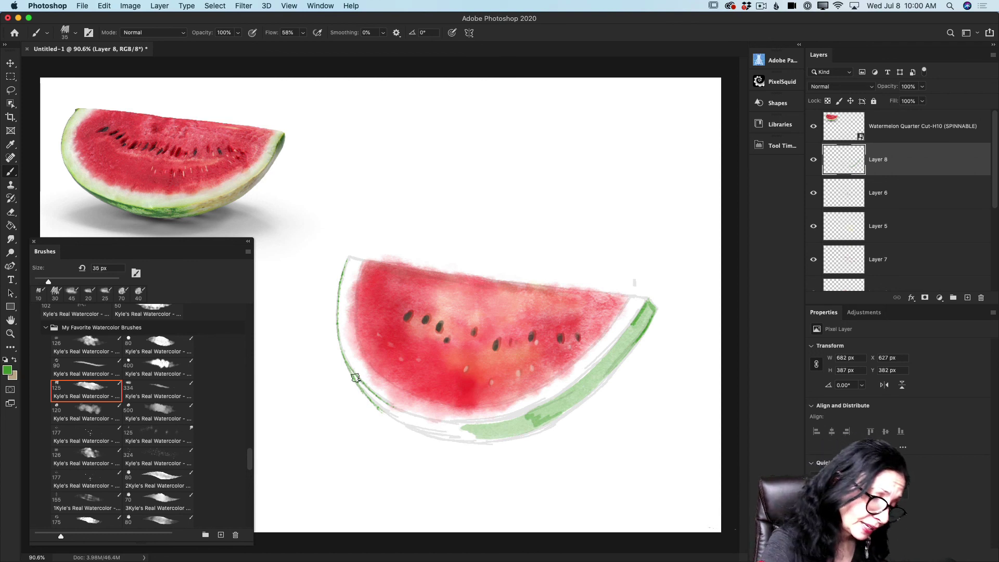
pyautogui.moveTo(355, 378)
pyautogui.mouseDown()
pyautogui.moveTo(372, 397)
pyautogui.moveTo(354, 375)
pyautogui.moveTo(416, 422)
pyautogui.moveTo(395, 414)
pyautogui.moveTo(426, 427)
pyautogui.moveTo(382, 405)
pyautogui.moveTo(439, 428)
pyautogui.moveTo(447, 418)
pyautogui.moveTo(410, 416)
pyautogui.moveTo(482, 427)
pyautogui.moveTo(402, 411)
pyautogui.moveTo(503, 419)
pyautogui.moveTo(423, 419)
pyautogui.moveTo(473, 435)
pyautogui.moveTo(419, 427)
pyautogui.moveTo(489, 438)
pyautogui.moveTo(446, 432)
pyautogui.moveTo(535, 427)
pyautogui.moveTo(452, 433)
pyautogui.moveTo(504, 424)
pyautogui.moveTo(433, 421)
pyautogui.moveTo(535, 414)
pyautogui.moveTo(492, 423)
pyautogui.moveTo(588, 370)
pyautogui.moveTo(646, 315)
pyautogui.moveTo(592, 384)
pyautogui.moveTo(624, 350)
pyautogui.moveTo(542, 421)
pyautogui.mouseUp()
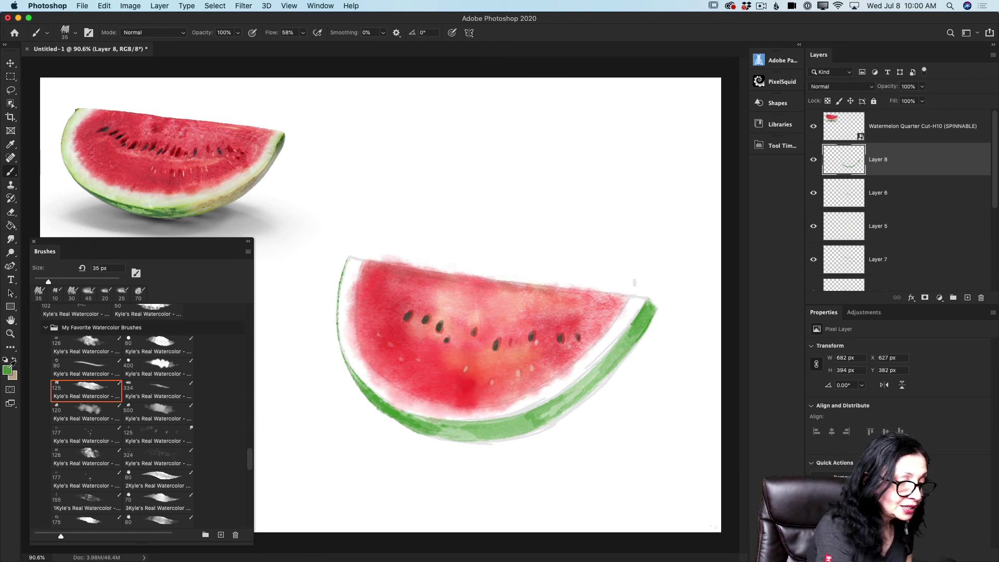
# Step: Set the foreground color to pale yellow, f4e071
pyautogui.click(7, 370)
pyautogui.click(402, 378)
pyautogui.moveTo(402, 378); pyautogui.dragTo(403, 365)
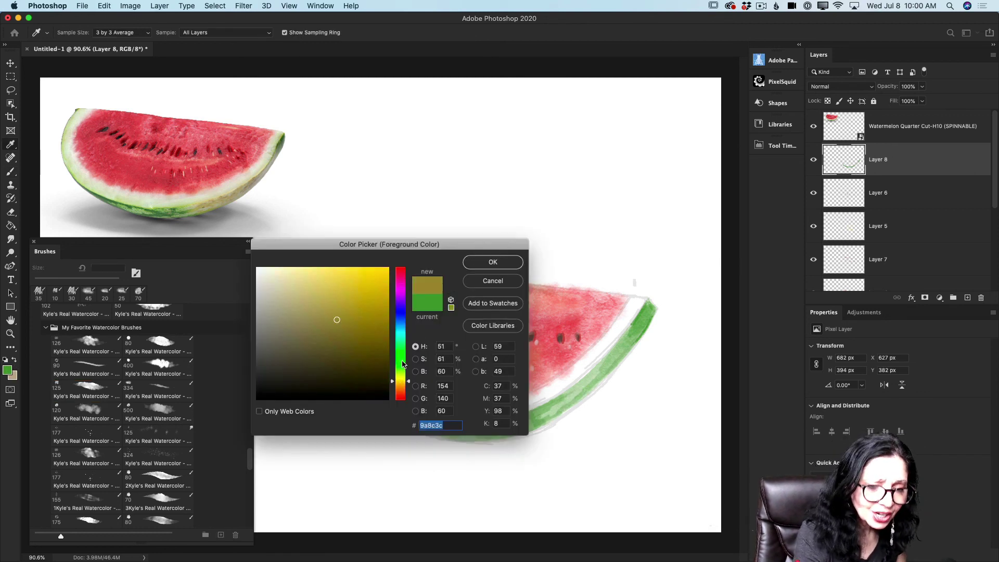
pyautogui.click(328, 270)
pyautogui.click(476, 261)
# Step: Undo a trial yellow stroke on the lower rind and add a new layer above Layer 8
pyautogui.moveTo(552, 406); pyautogui.dragTo(490, 428)
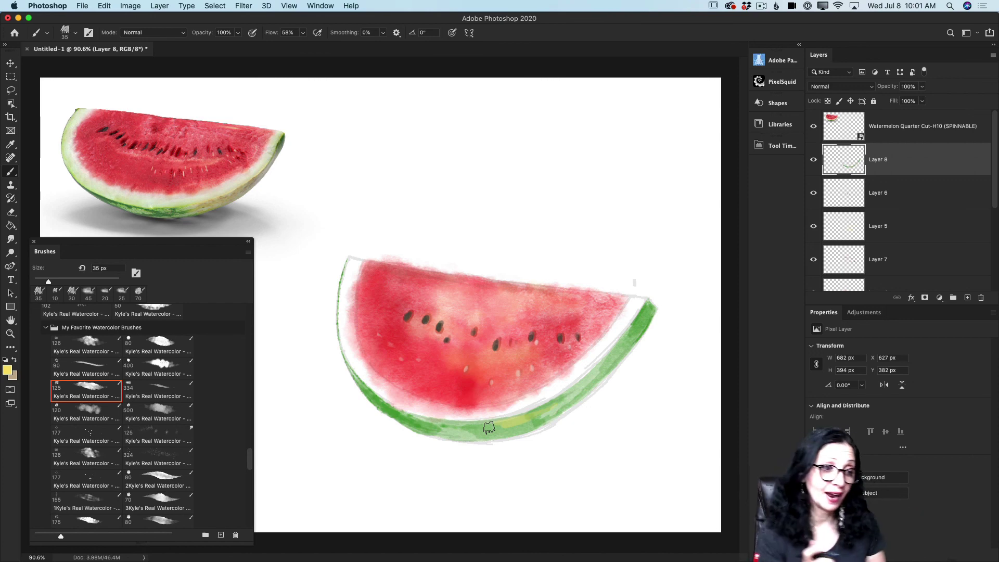
pyautogui.click(104, 6)
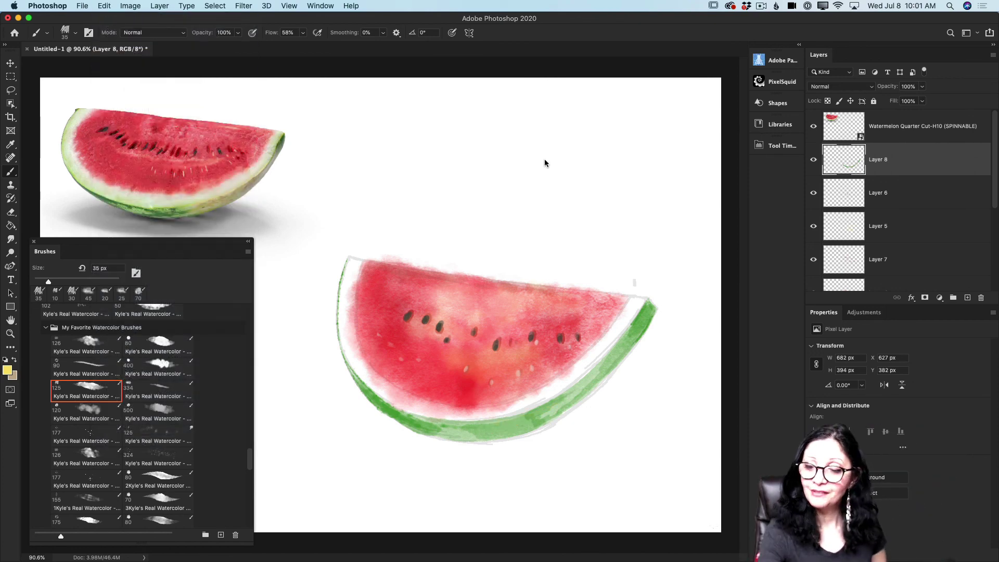
pyautogui.click(968, 299)
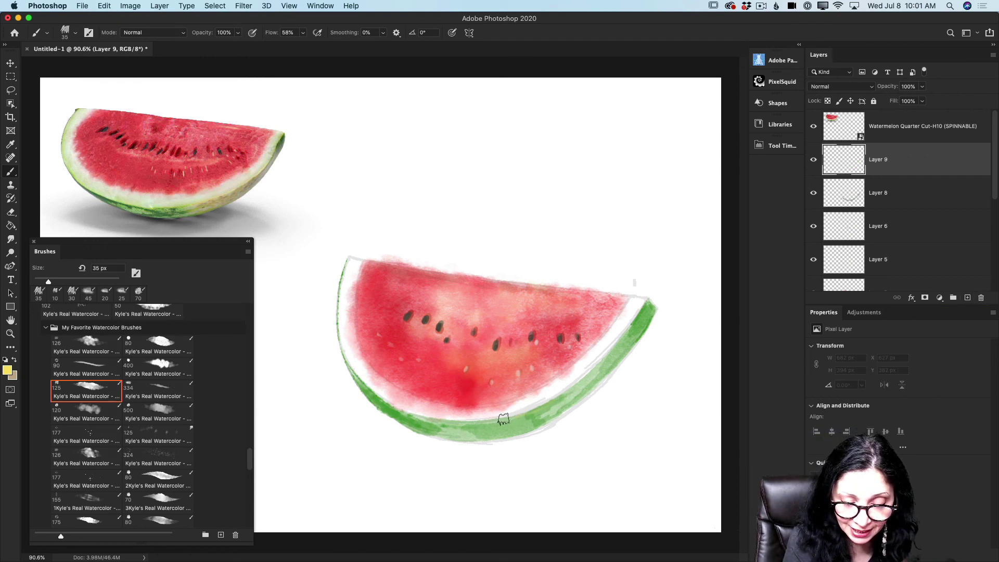
# Step: Paint pale yellow patches over the lower green rind, enlarging the brush to 45 px, and lower Layer 9's opacity to 82%
pyautogui.moveTo(503, 420); pyautogui.dragTo(543, 408)
pyautogui.press(']')
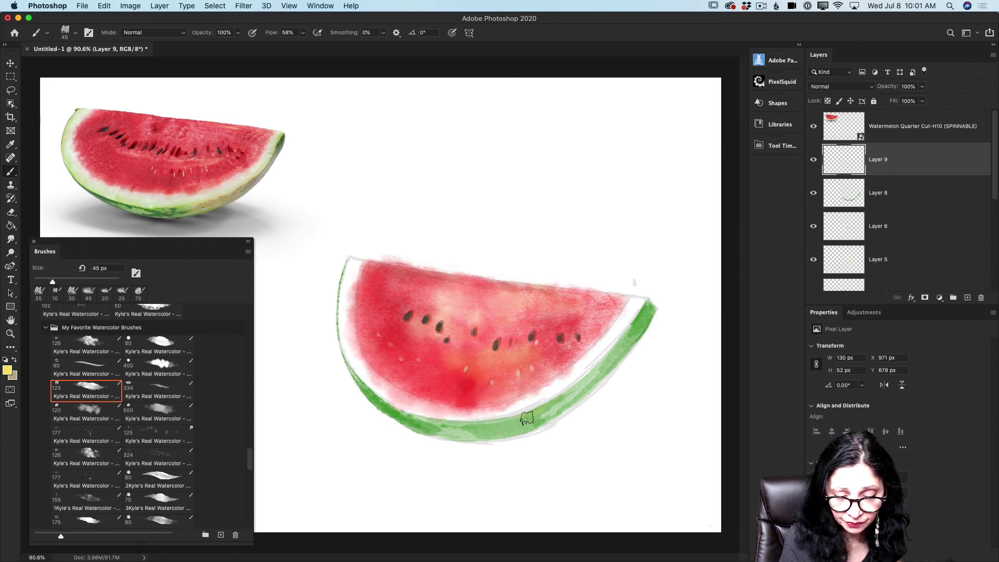
pyautogui.moveTo(531, 414); pyautogui.dragTo(540, 416)
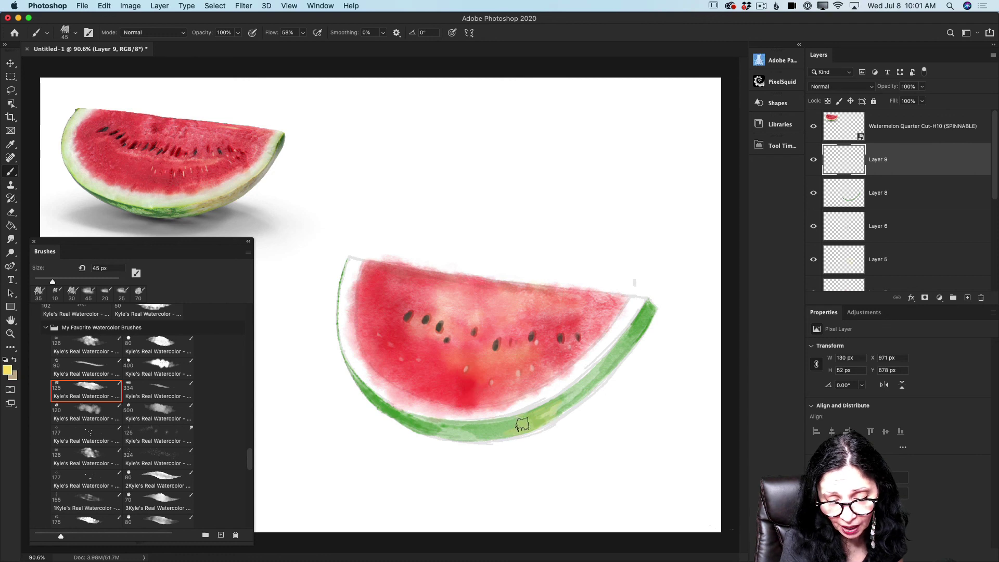
pyautogui.moveTo(539, 423)
pyautogui.mouseDown()
pyautogui.moveTo(605, 364)
pyautogui.moveTo(569, 405)
pyautogui.moveTo(527, 415)
pyautogui.mouseUp()
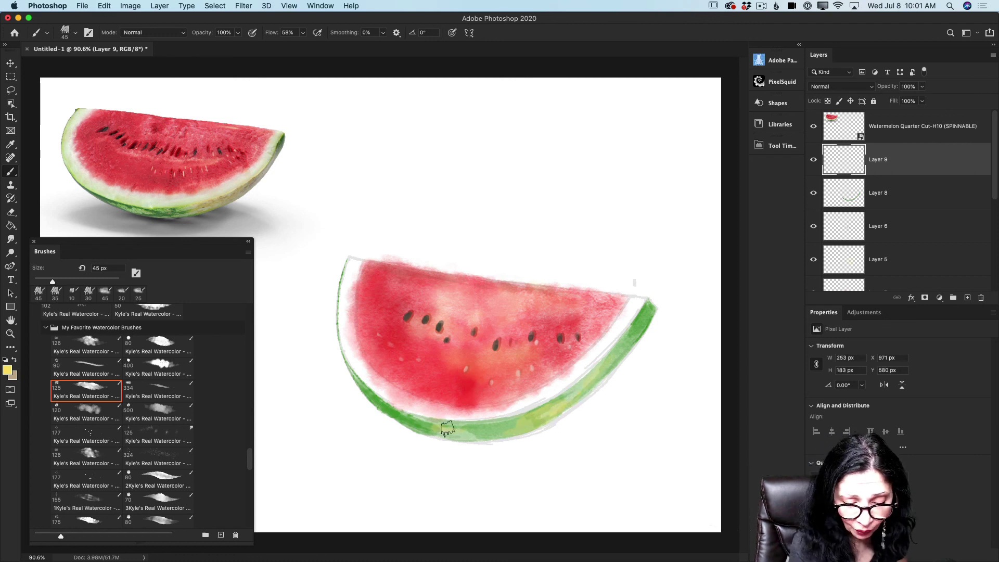
pyautogui.moveTo(467, 431)
pyautogui.mouseDown()
pyautogui.moveTo(424, 435)
pyautogui.moveTo(490, 440)
pyautogui.moveTo(434, 433)
pyautogui.mouseUp()
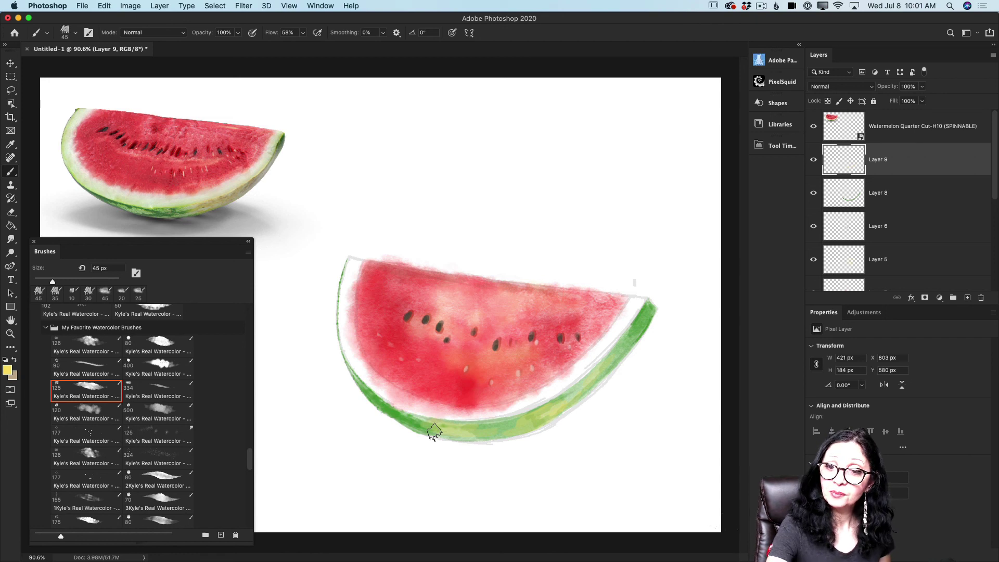
pyautogui.click(923, 86)
pyautogui.moveTo(923, 101); pyautogui.dragTo(916, 102)
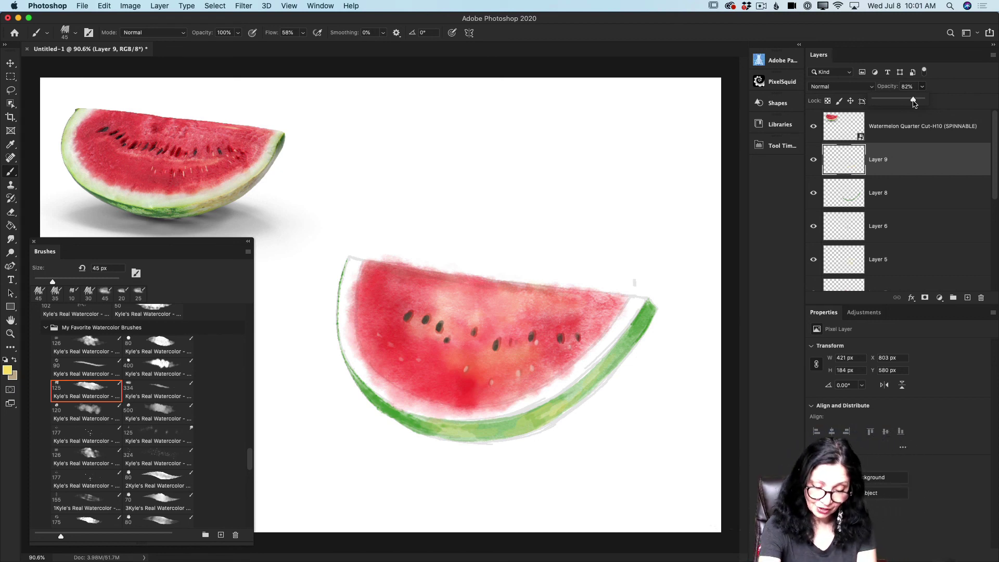
# Step: Reduce the brush to 15 px and stroke pale yellow along the right and bottom outer edges of the rind
pyautogui.press('[')
pyautogui.press('[')
pyautogui.press('[')
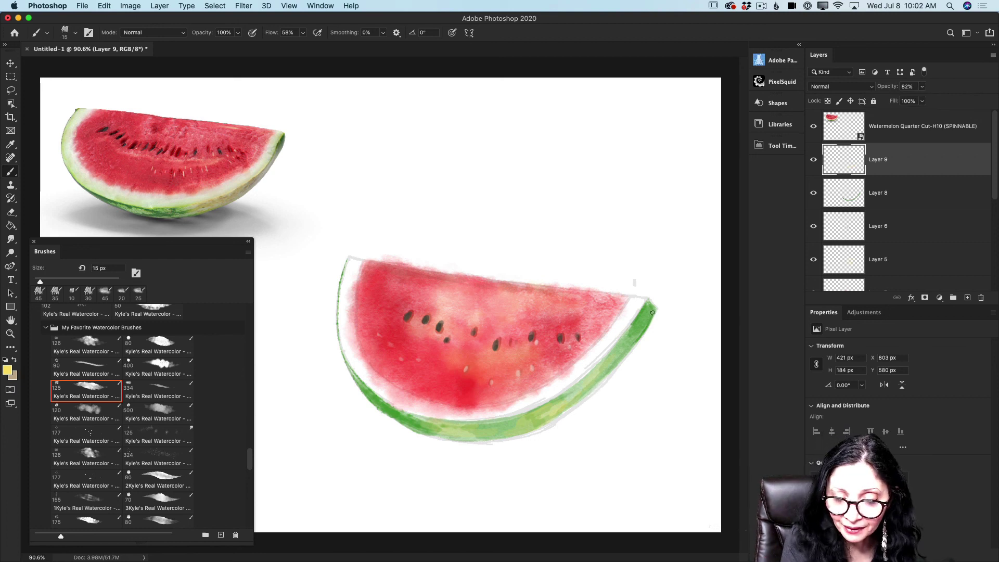
pyautogui.moveTo(652, 312); pyautogui.dragTo(643, 329)
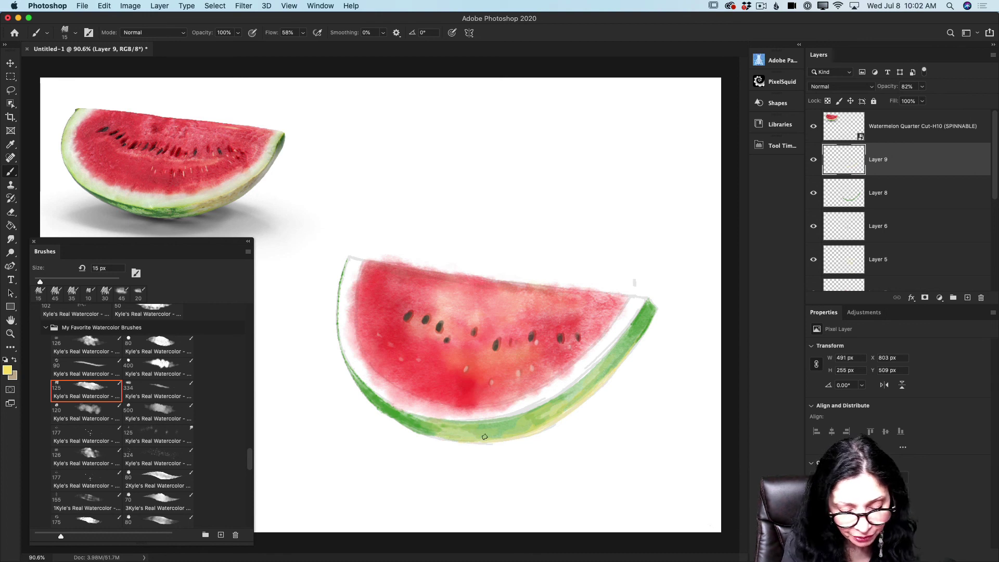
pyautogui.moveTo(444, 432)
pyautogui.mouseDown()
pyautogui.moveTo(517, 431)
pyautogui.moveTo(505, 441)
pyautogui.mouseUp()
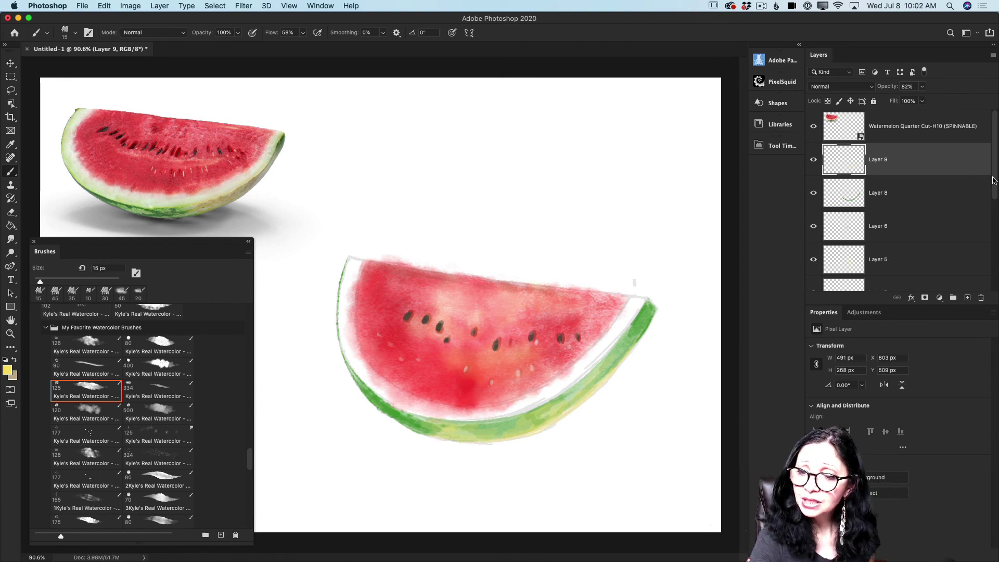
# Step: Hide the pencil sketch on Layer 1
pyautogui.moveTo(995, 202); pyautogui.dragTo(995, 277)
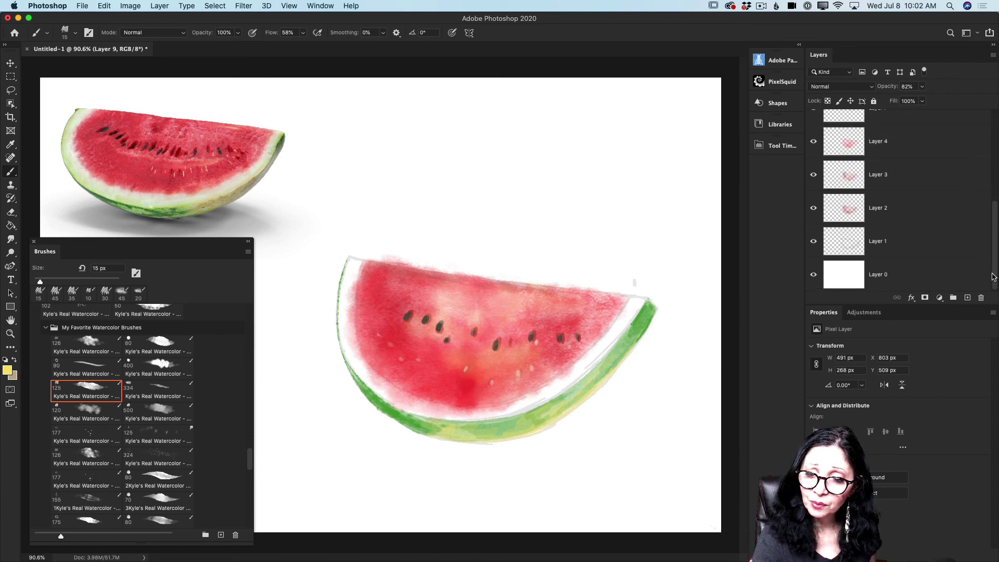
pyautogui.click(814, 242)
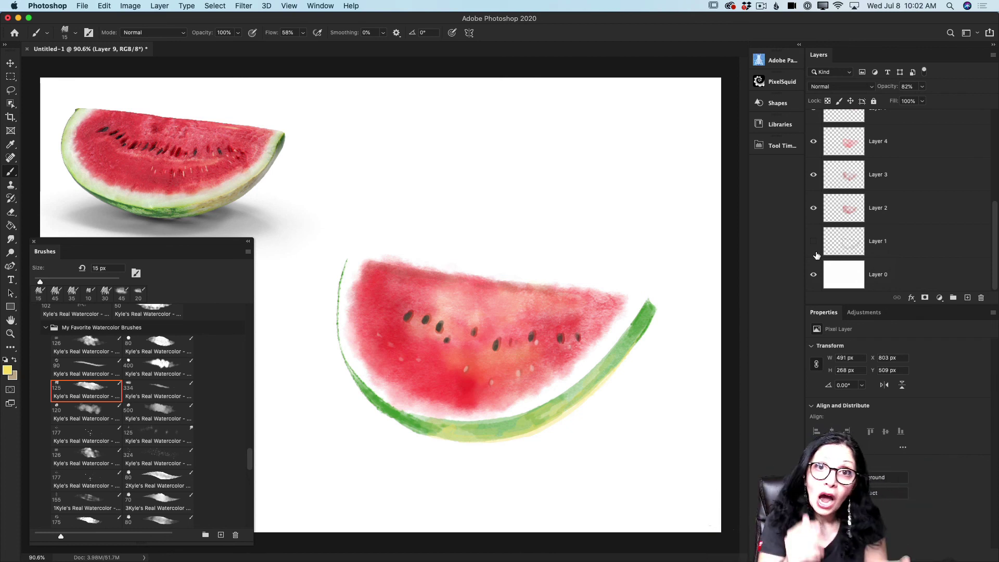
pyautogui.moveTo(993, 226); pyautogui.dragTo(989, 99)
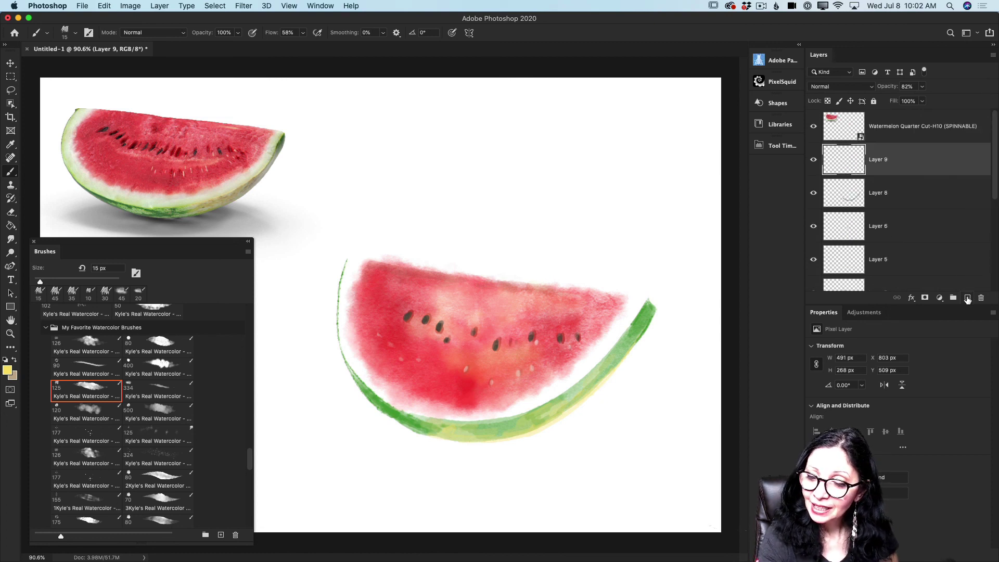
# Step: Add a new layer above Layer 9 and set the foreground color to a darker green, about 447f3b, for the Brush tool
pyautogui.click(967, 299)
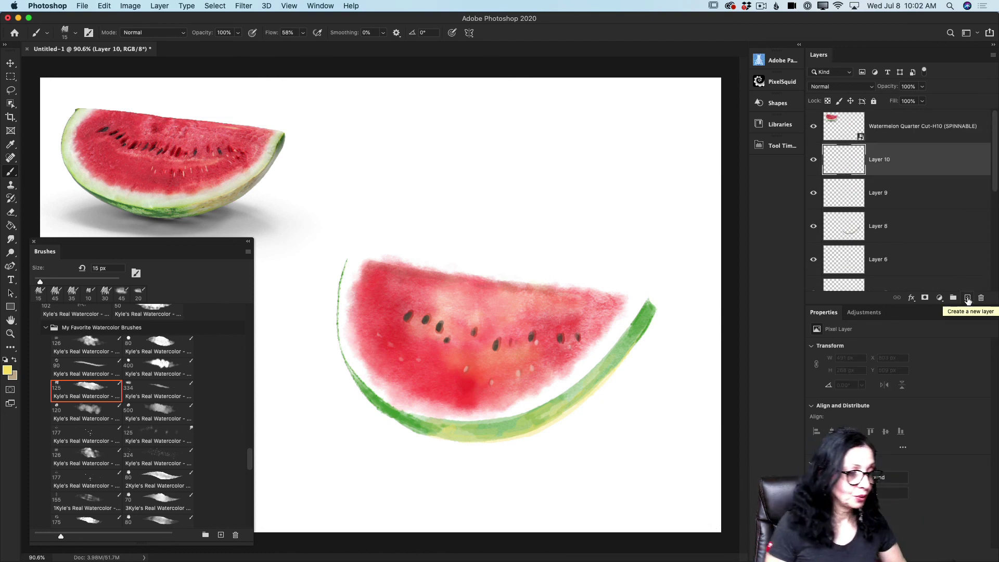
pyautogui.click(7, 372)
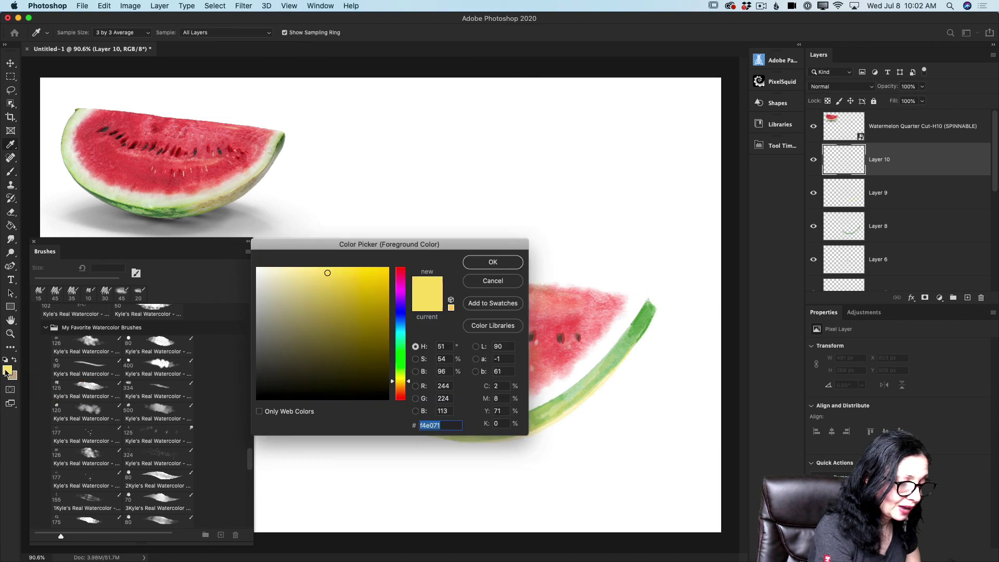
pyautogui.click(402, 359)
pyautogui.click(328, 330)
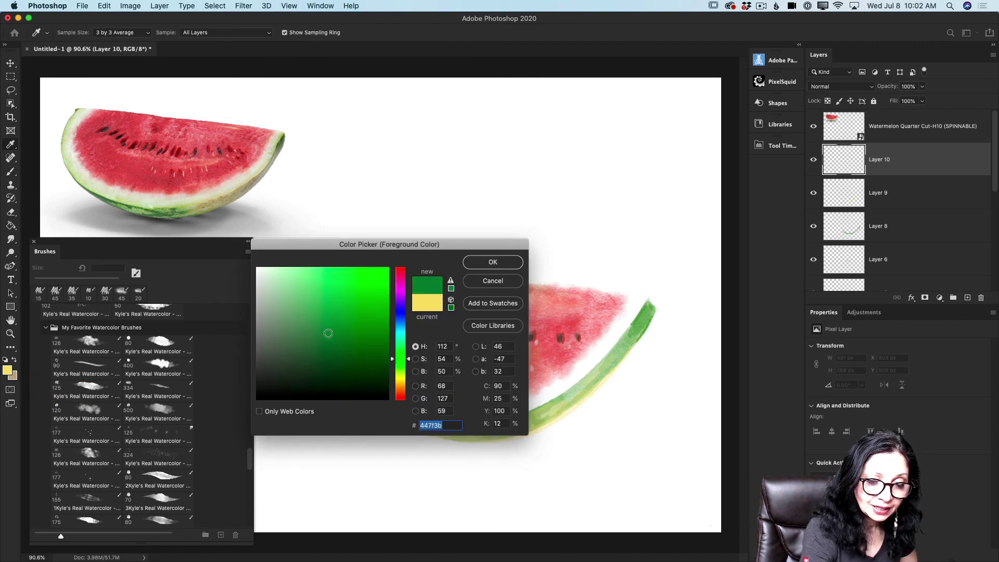
pyautogui.click(493, 262)
pyautogui.press('b')
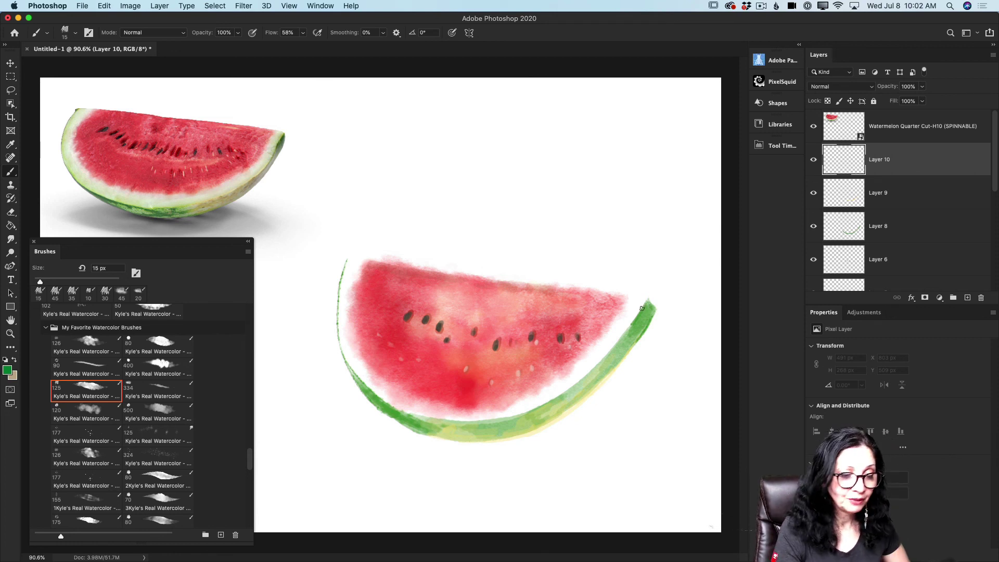
# Step: Stroke darker green along the rind's right tip, the slice's upper corners, and the left and lower-left outer edges
pyautogui.moveTo(645, 303); pyautogui.dragTo(632, 334)
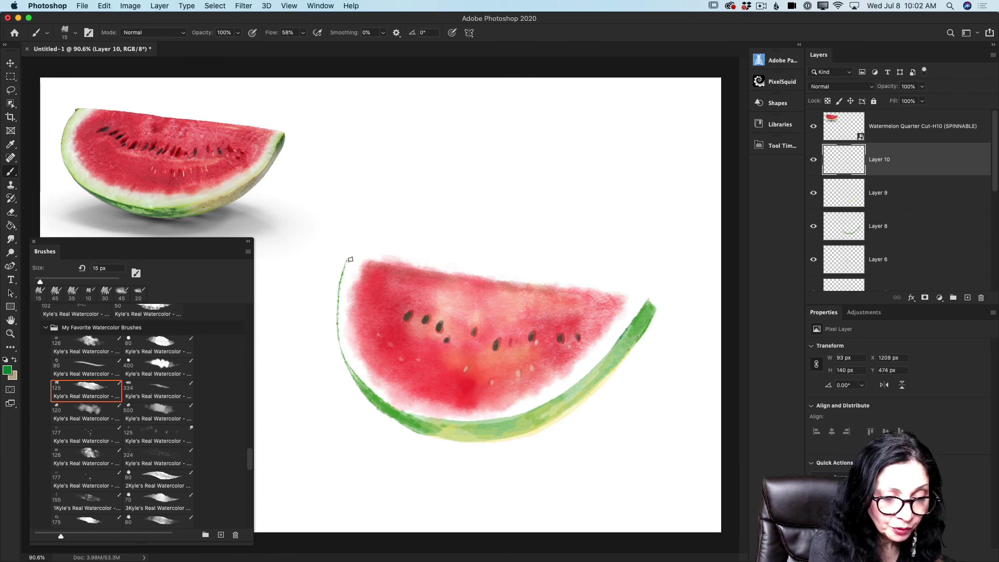
pyautogui.moveTo(367, 262); pyautogui.dragTo(351, 258)
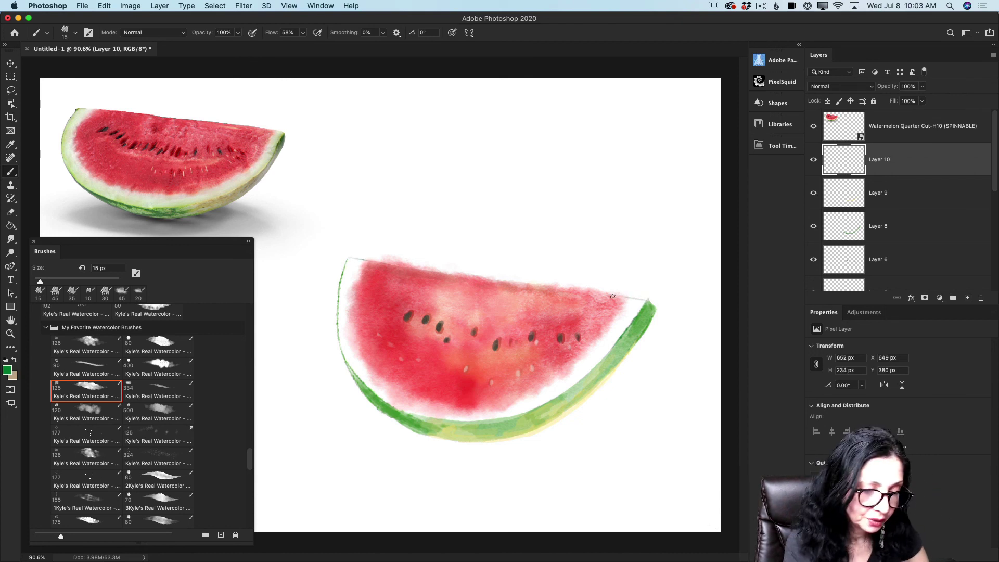
pyautogui.moveTo(352, 259); pyautogui.dragTo(340, 334)
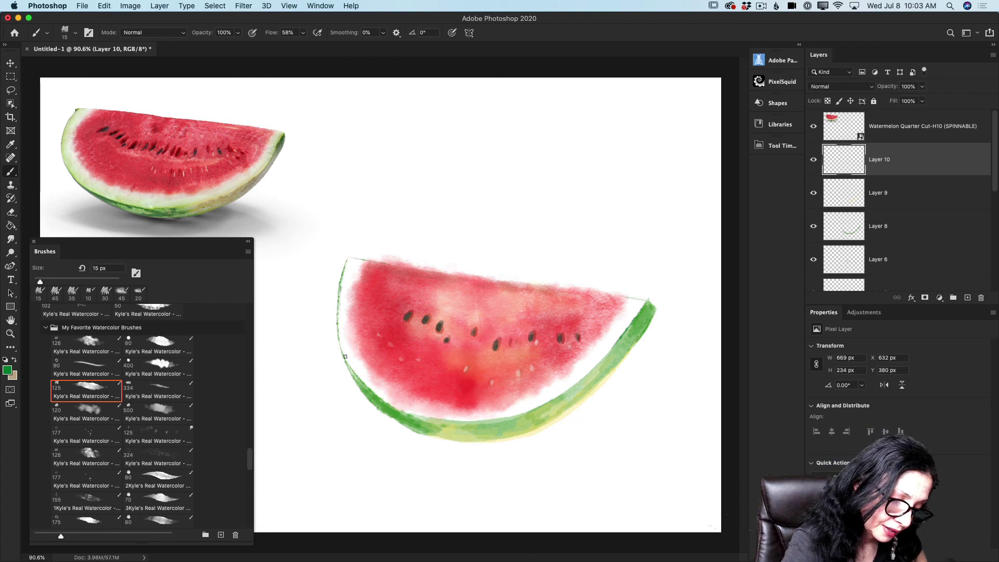
pyautogui.moveTo(354, 375)
pyautogui.mouseDown()
pyautogui.moveTo(396, 419)
pyautogui.moveTo(425, 434)
pyautogui.moveTo(385, 409)
pyautogui.moveTo(447, 434)
pyautogui.mouseUp()
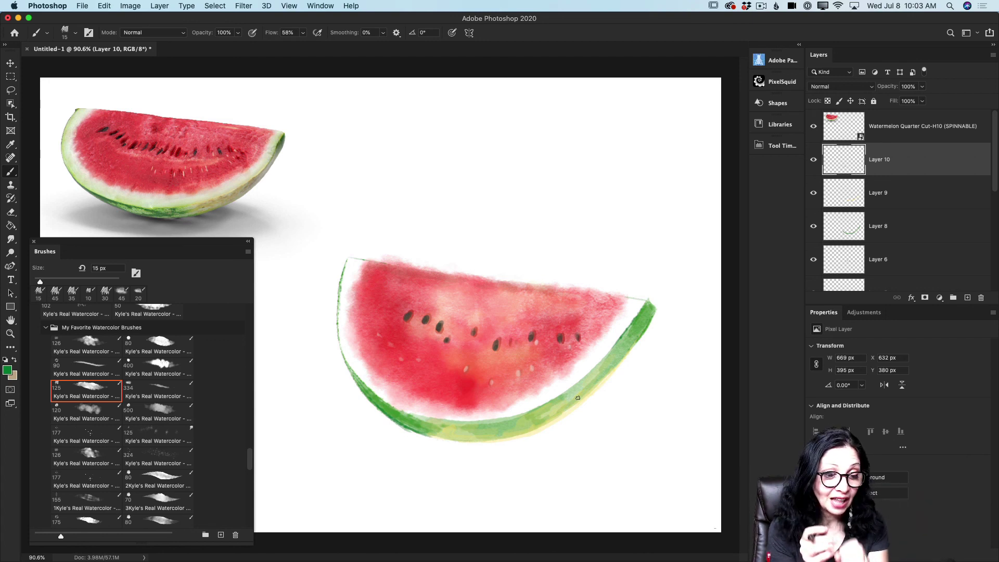
# Step: Set the foreground color to a pale green, d6fcd0
pyautogui.click(9, 369)
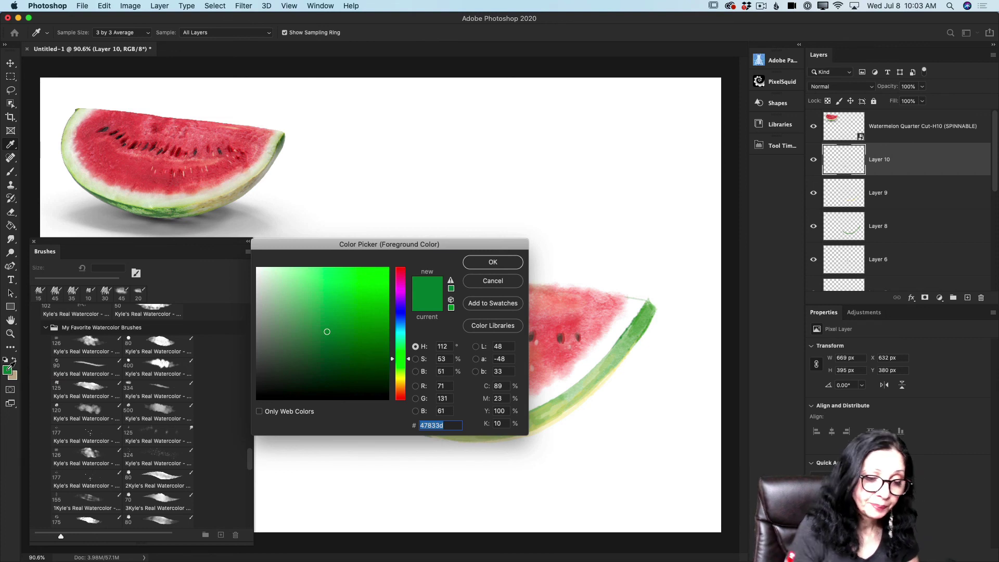
pyautogui.moveTo(284, 282)
pyautogui.mouseDown()
pyautogui.moveTo(289, 272)
pyautogui.moveTo(280, 268)
pyautogui.mouseUp()
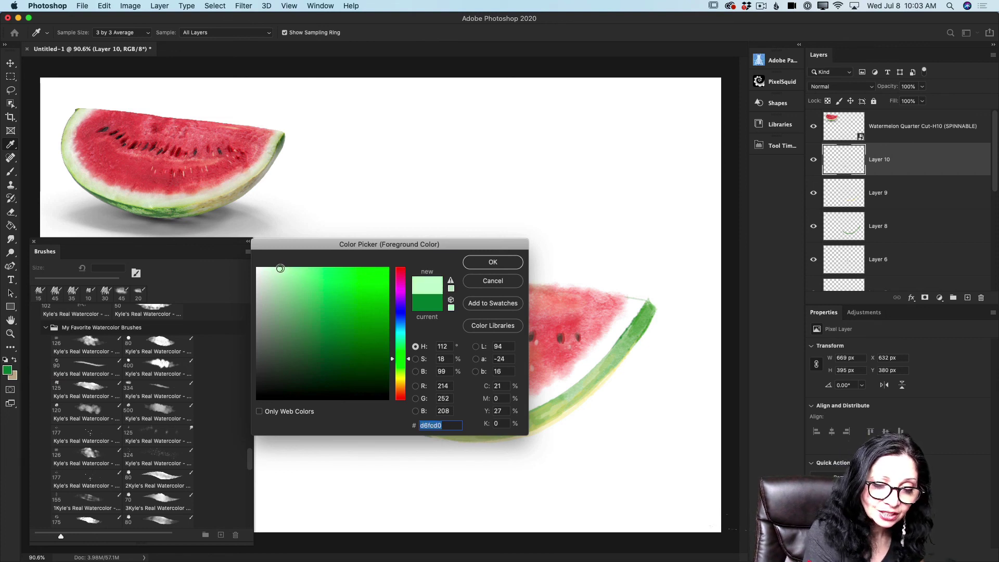
pyautogui.click(485, 261)
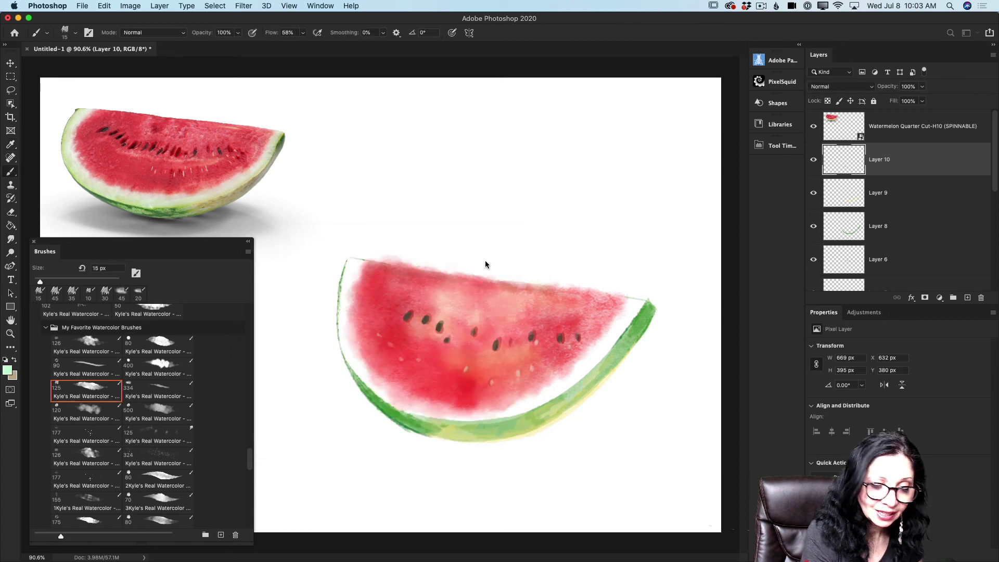
# Step: Paint pale green along the white inner rind on both sides, using the 500 px Kyle's Real Watercolor brush reduced to 30 px
pyautogui.click(158, 411)
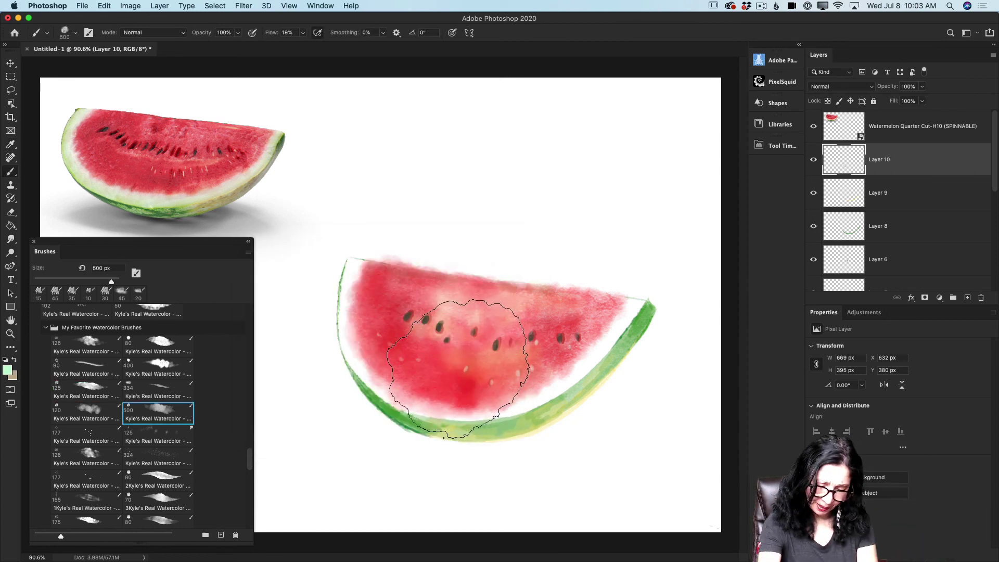
pyautogui.press('[')
pyautogui.press('[')
pyautogui.press('[')
pyautogui.press('[')
pyautogui.press('[')
pyautogui.press('[')
pyautogui.press('[')
pyautogui.press('[')
pyautogui.press('[')
pyautogui.press('[')
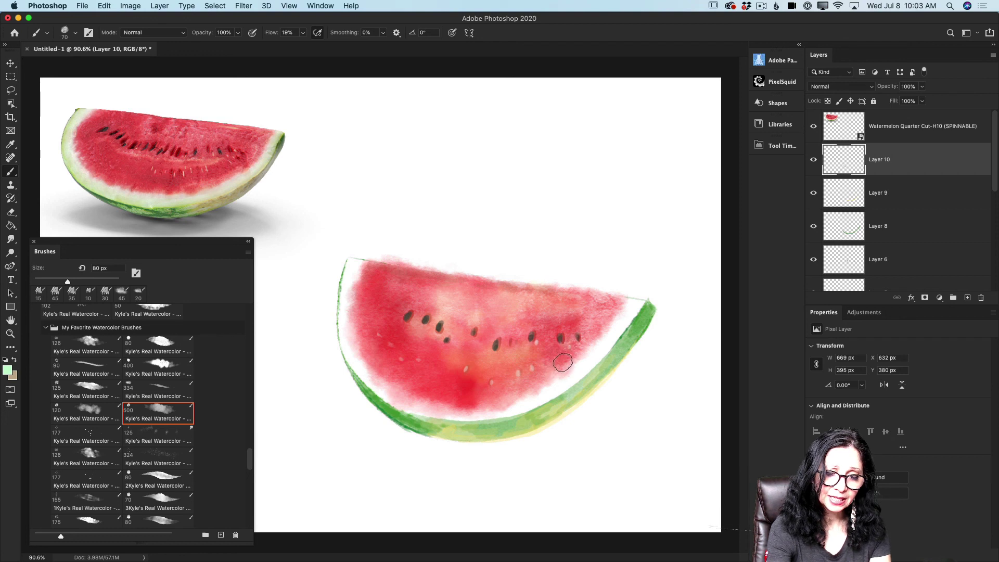
pyautogui.press('[')
pyautogui.press('[')
pyautogui.press('[')
pyautogui.press('[')
pyautogui.press('[')
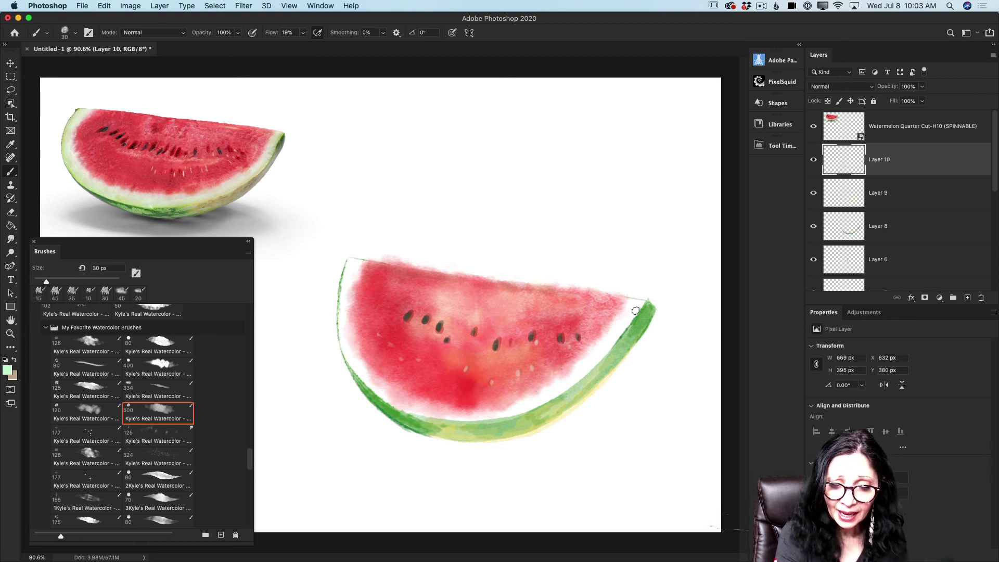
pyautogui.moveTo(635, 311)
pyautogui.mouseDown()
pyautogui.moveTo(609, 348)
pyautogui.moveTo(634, 310)
pyautogui.moveTo(581, 378)
pyautogui.moveTo(540, 406)
pyautogui.mouseUp()
pyautogui.moveTo(349, 273)
pyautogui.mouseDown()
pyautogui.moveTo(343, 337)
pyautogui.moveTo(345, 324)
pyautogui.moveTo(364, 378)
pyautogui.mouseUp()
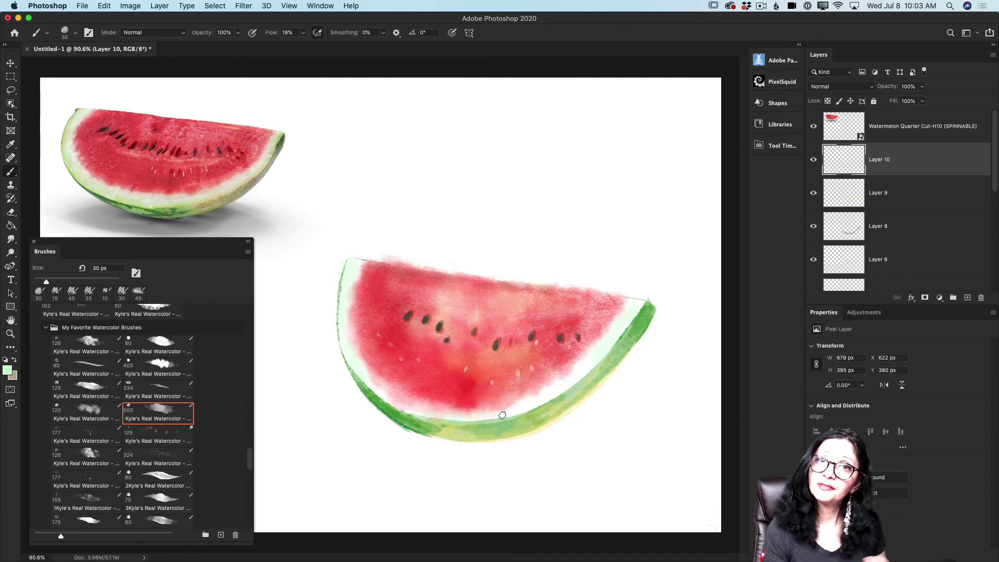
# Step: Add a new layer above Layer 10 and set the foreground color to near-white, fbfbfb
pyautogui.click(967, 297)
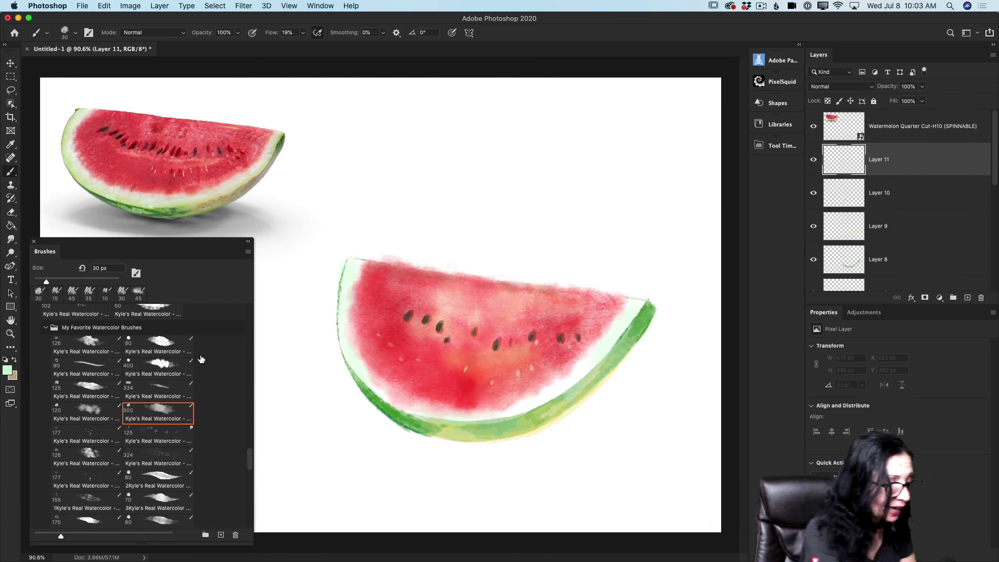
pyautogui.click(9, 369)
pyautogui.click(493, 261)
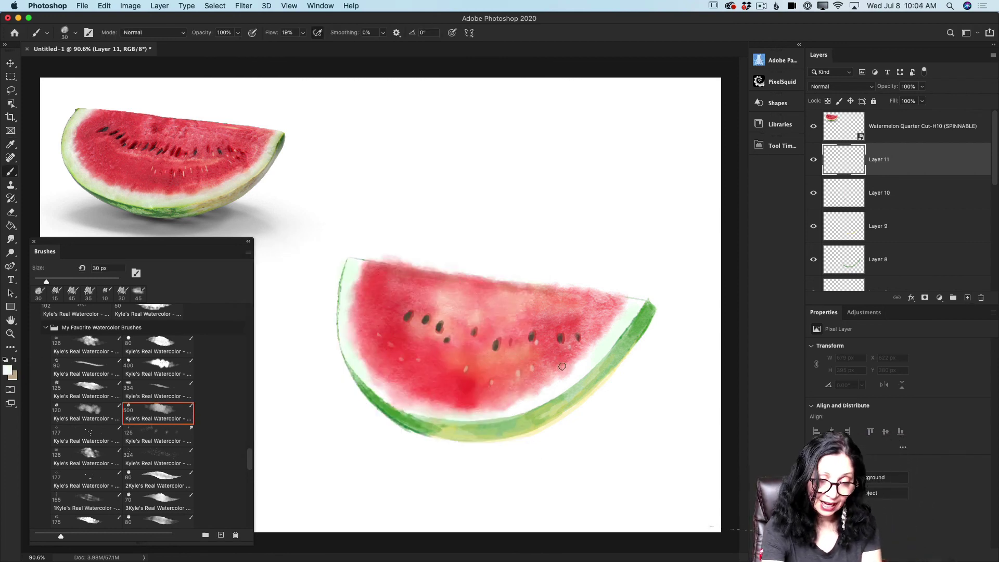
# Step: Reduce the brush to 25 px and paint near-white along the border between the red flesh and the pale rind
pyautogui.press('[')
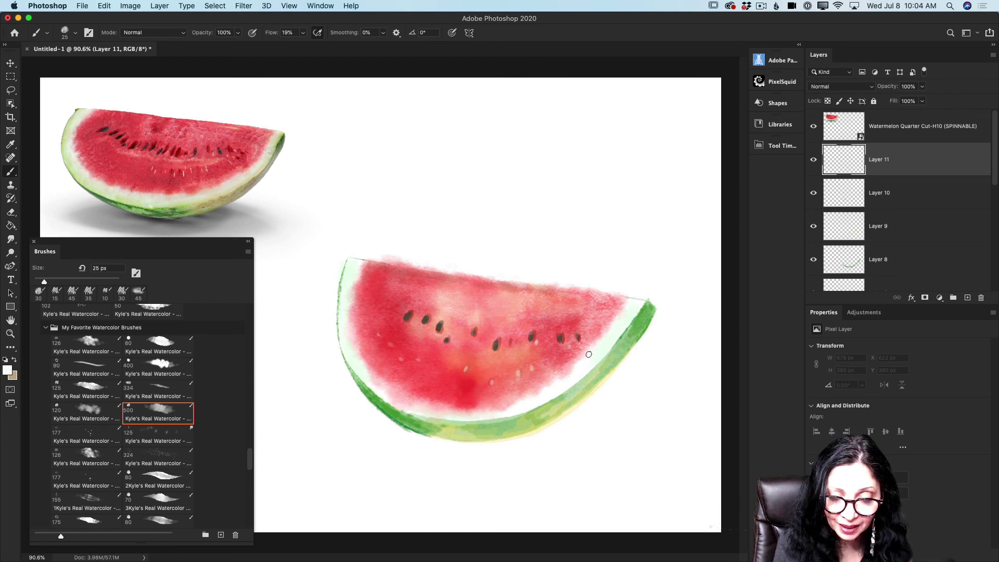
pyautogui.moveTo(580, 359); pyautogui.dragTo(558, 380)
pyautogui.moveTo(360, 273)
pyautogui.mouseDown()
pyautogui.moveTo(357, 353)
pyautogui.moveTo(405, 411)
pyautogui.moveTo(418, 406)
pyautogui.moveTo(379, 383)
pyautogui.moveTo(412, 404)
pyautogui.moveTo(479, 410)
pyautogui.moveTo(468, 416)
pyautogui.moveTo(540, 397)
pyautogui.moveTo(621, 317)
pyautogui.mouseUp()
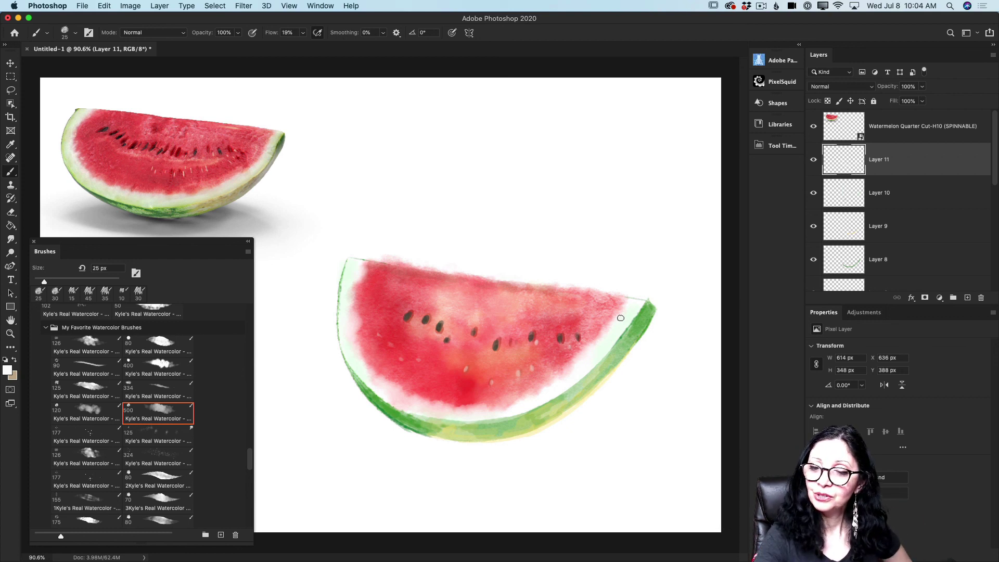
# Step: Add a new layer directly above Layer 0 and set the foreground color to light gray, c5c5c5
pyautogui.moveTo(994, 163); pyautogui.dragTo(994, 292)
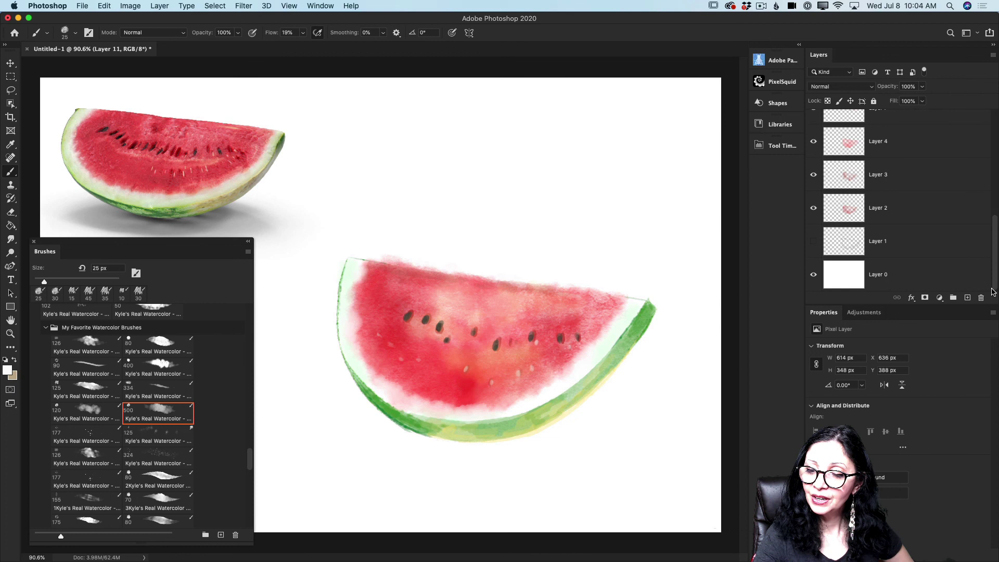
pyautogui.click(914, 285)
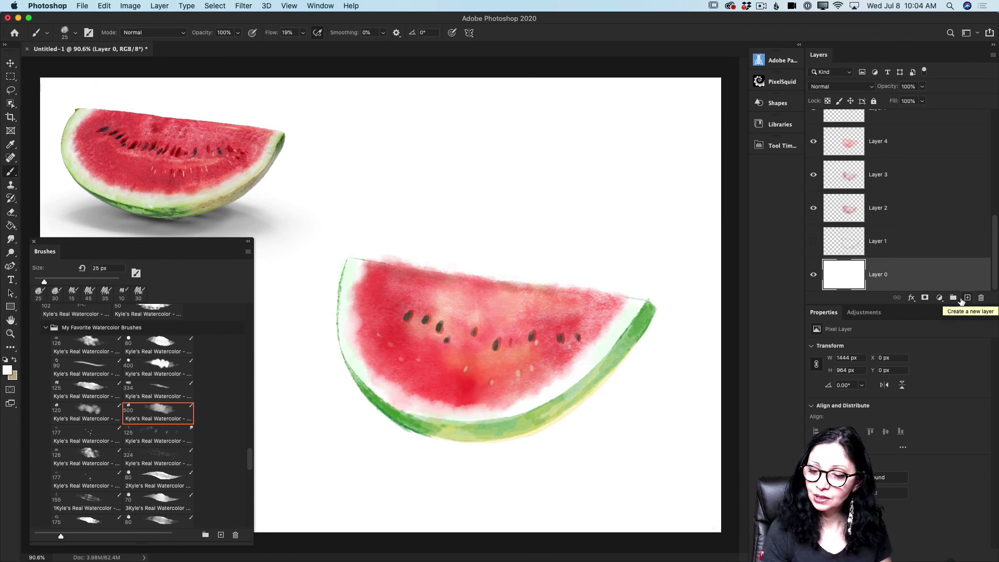
pyautogui.click(966, 300)
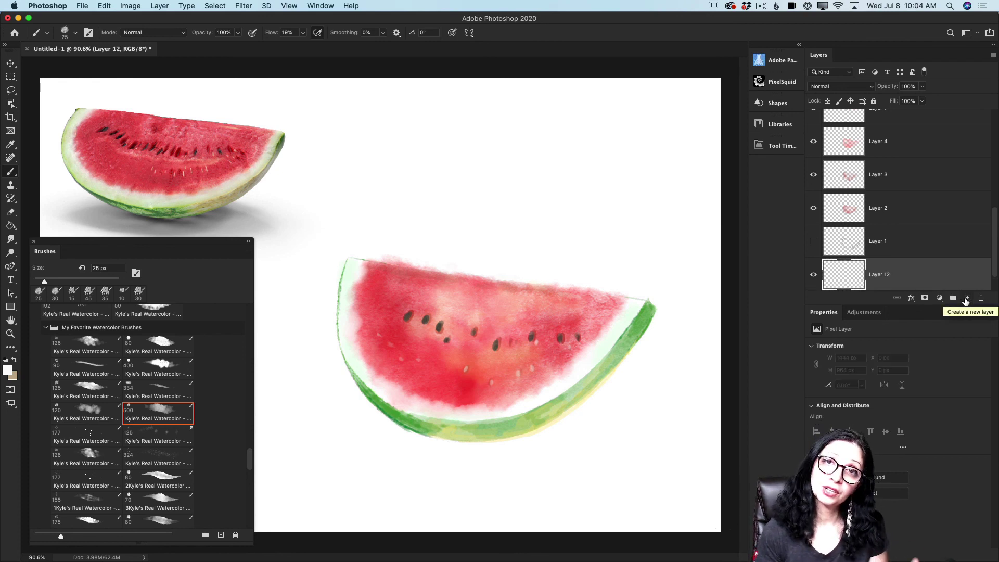
pyautogui.click(7, 370)
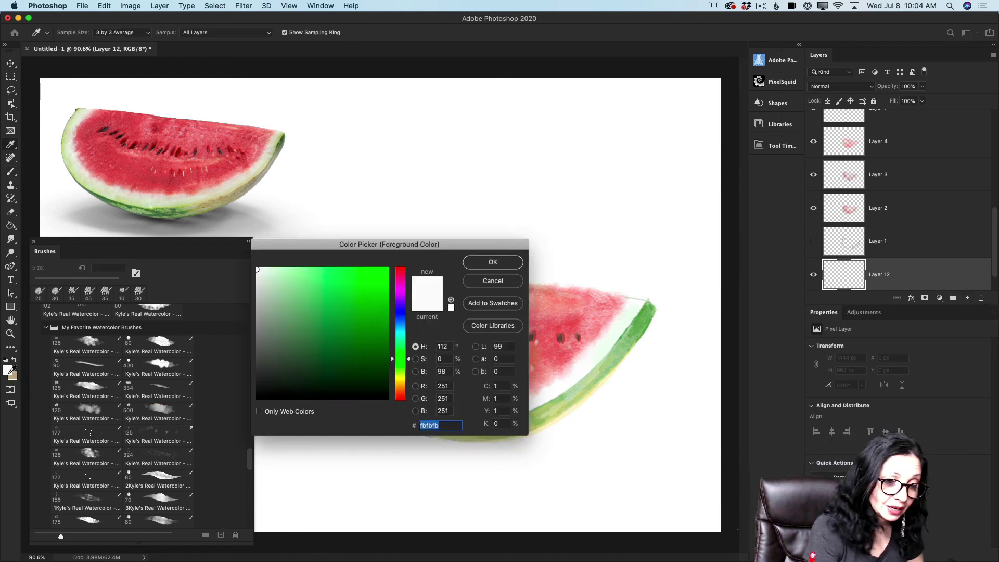
pyautogui.click(260, 298)
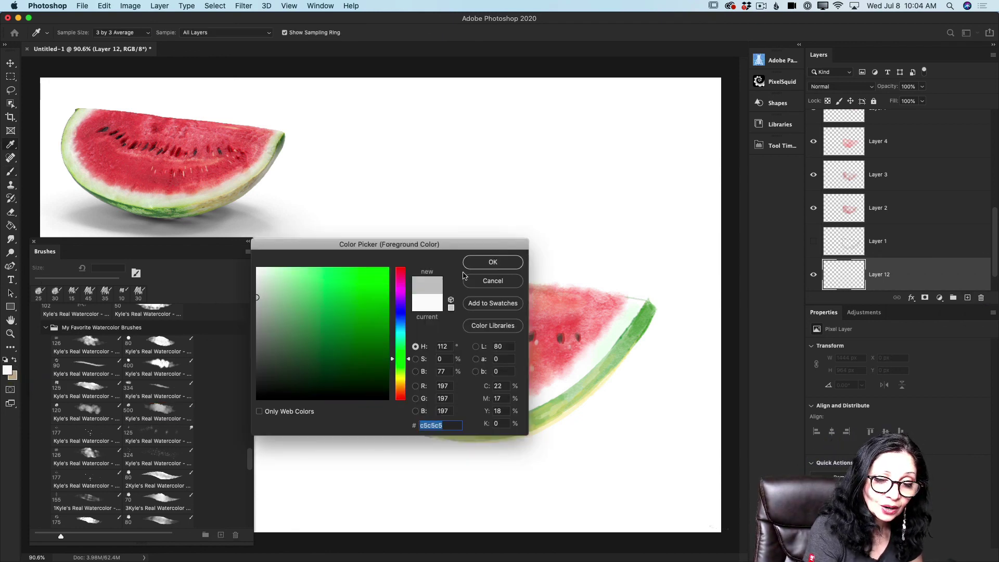
pyautogui.click(477, 264)
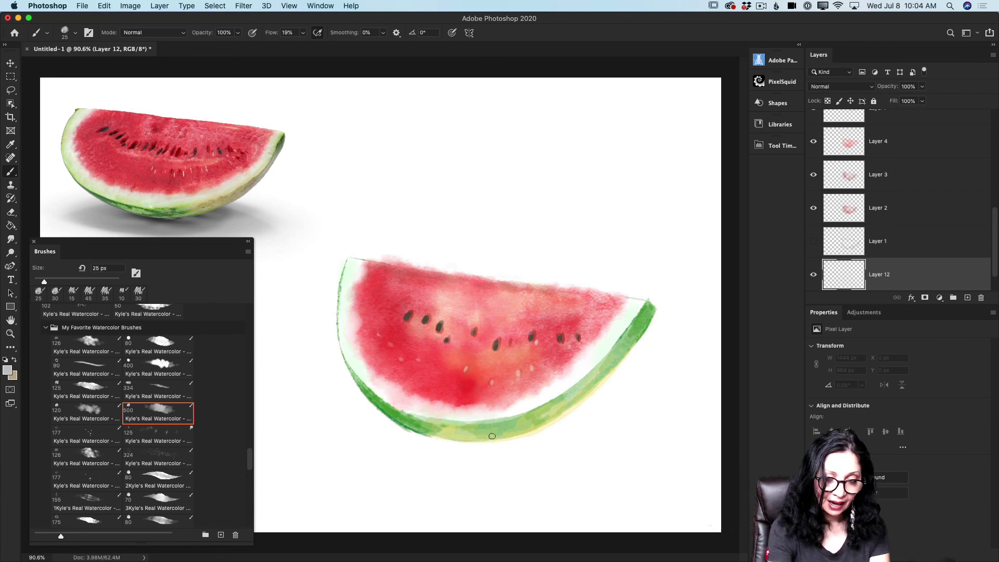
# Step: Paint a broad light gray shadow wash beneath and left of the watermelon slice, using brush sizes of 500 px and 150 px
pyautogui.press(']')
pyautogui.press(']')
pyautogui.press(']')
pyautogui.press(']')
pyautogui.press(']')
pyautogui.press(']')
pyautogui.press(']')
pyautogui.press(']')
pyautogui.press(']')
pyautogui.press(']')
pyautogui.press(']')
pyautogui.press(']')
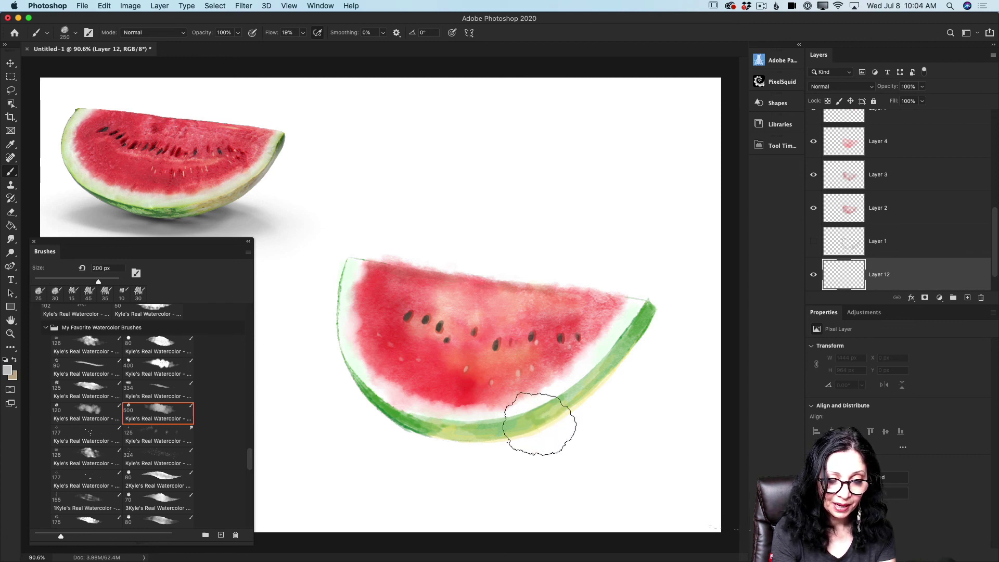
pyautogui.press(']')
pyautogui.press(']')
pyautogui.press(']')
pyautogui.press(']')
pyautogui.moveTo(540, 420)
pyautogui.mouseDown()
pyautogui.moveTo(540, 449)
pyautogui.moveTo(363, 458)
pyautogui.moveTo(411, 468)
pyautogui.moveTo(310, 468)
pyautogui.moveTo(453, 460)
pyautogui.moveTo(449, 443)
pyautogui.moveTo(385, 450)
pyautogui.moveTo(394, 442)
pyautogui.moveTo(305, 472)
pyautogui.moveTo(471, 463)
pyautogui.moveTo(375, 484)
pyautogui.moveTo(515, 466)
pyautogui.moveTo(518, 449)
pyautogui.moveTo(578, 427)
pyautogui.moveTo(577, 447)
pyautogui.moveTo(542, 482)
pyautogui.moveTo(562, 486)
pyautogui.moveTo(345, 491)
pyautogui.mouseUp()
pyautogui.press('[')
pyautogui.press('[')
pyautogui.press('[')
pyautogui.press('[')
pyautogui.press('[')
pyautogui.press('[')
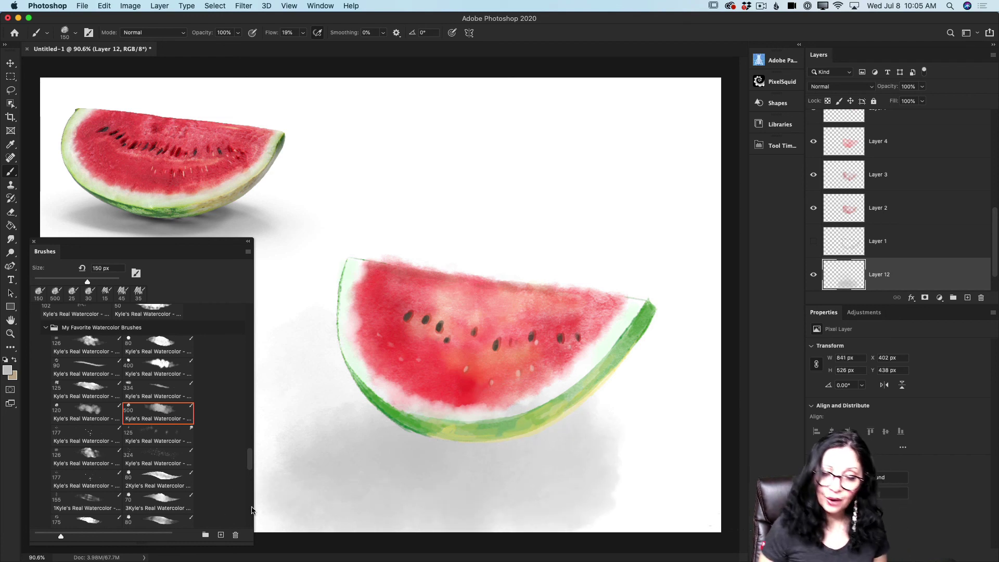
# Step: Add a new layer above Layer 12 and set the foreground color to dark teal, 103b42, for the Brush tool
pyautogui.press('super+shift+alt+n')
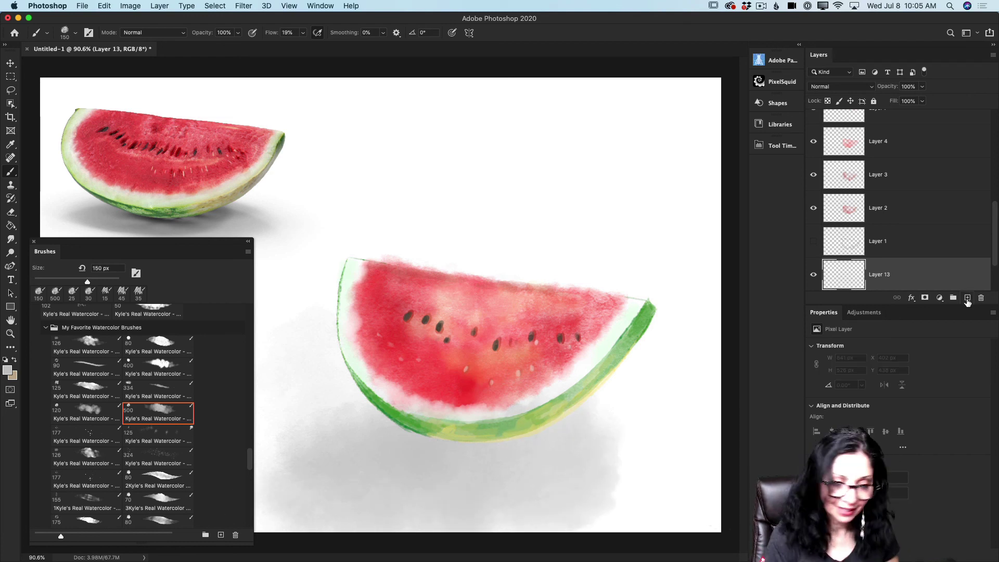
pyautogui.click(9, 371)
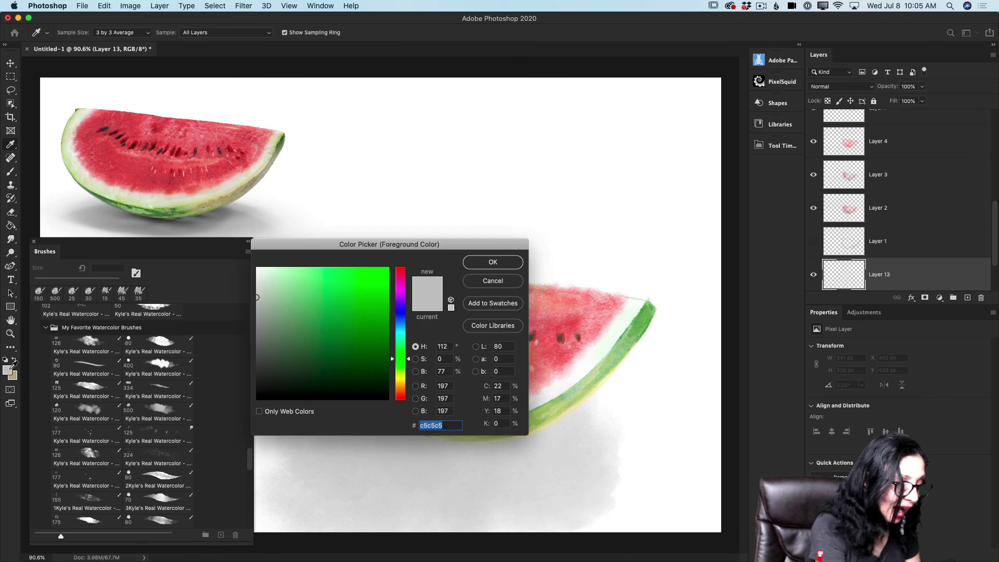
pyautogui.click(399, 331)
pyautogui.moveTo(357, 362); pyautogui.dragTo(359, 364)
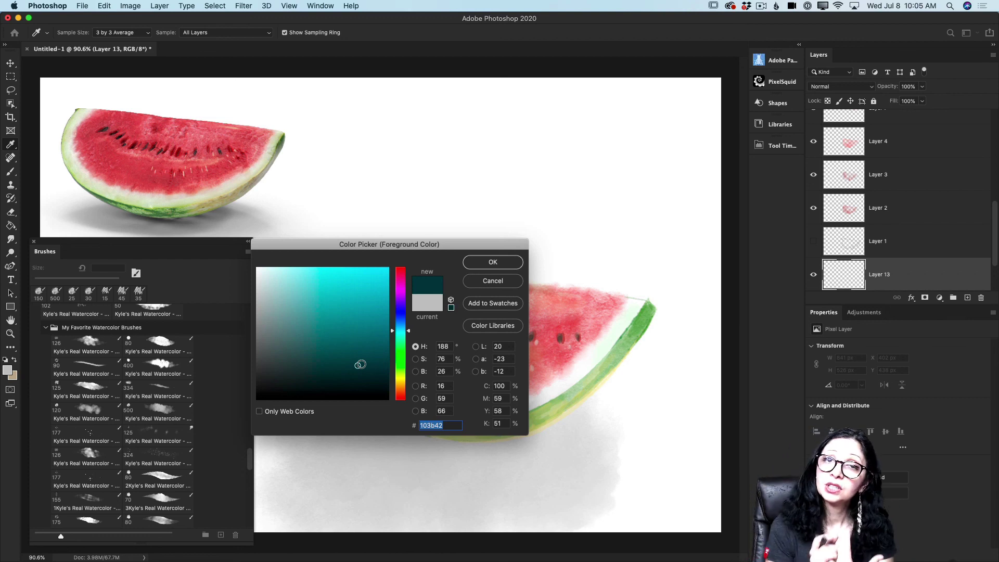
pyautogui.click(493, 262)
pyautogui.press('b')
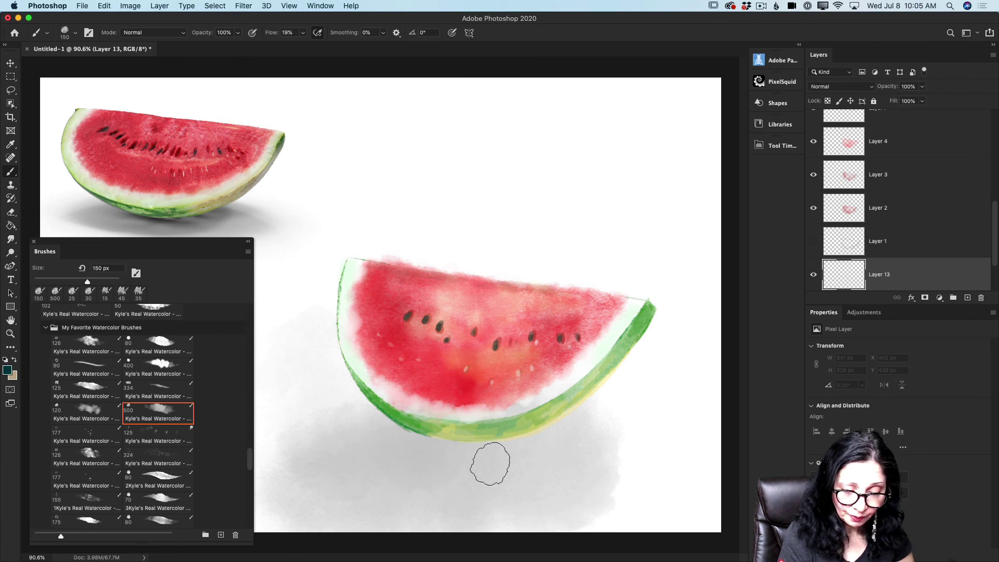
# Step: Paint a smaller dark teal shadow under the slice within the gray wash, using brush sizes of 300 px and 125 px
pyautogui.press(']')
pyautogui.press(']')
pyautogui.press(']')
pyautogui.press(']')
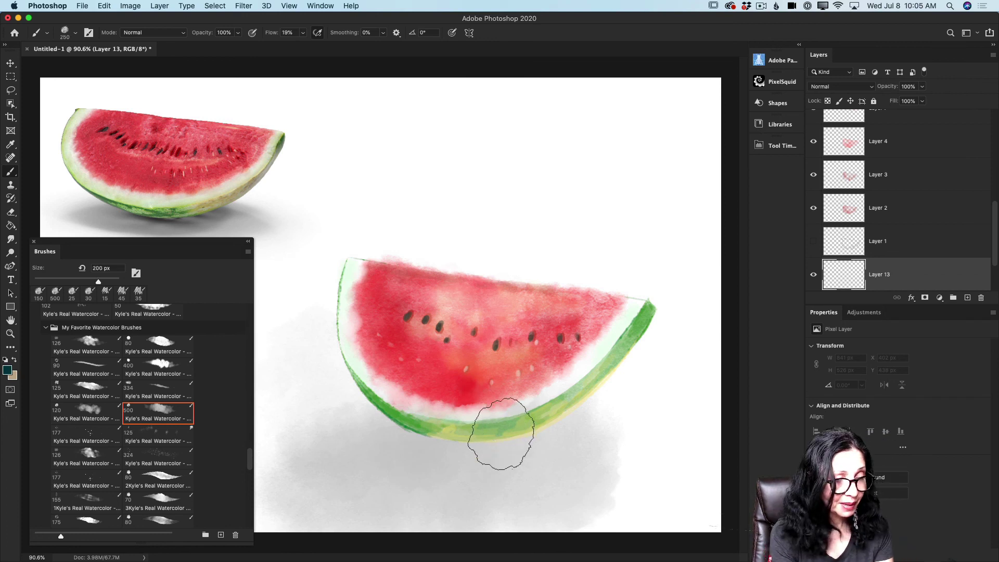
pyautogui.moveTo(441, 450); pyautogui.dragTo(468, 447)
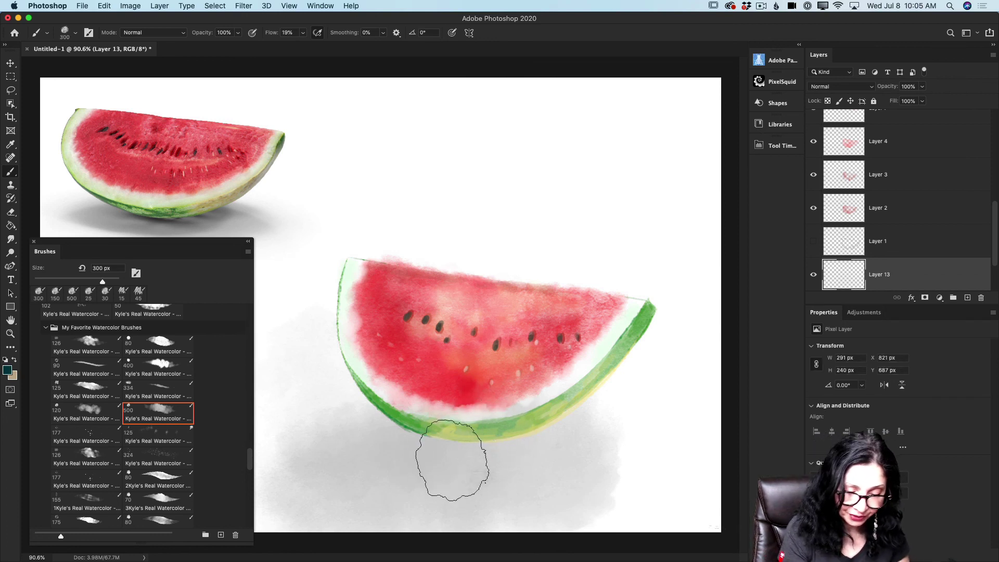
pyautogui.press('[')
pyautogui.press('[')
pyautogui.press('[')
pyautogui.press('[')
pyautogui.press('[')
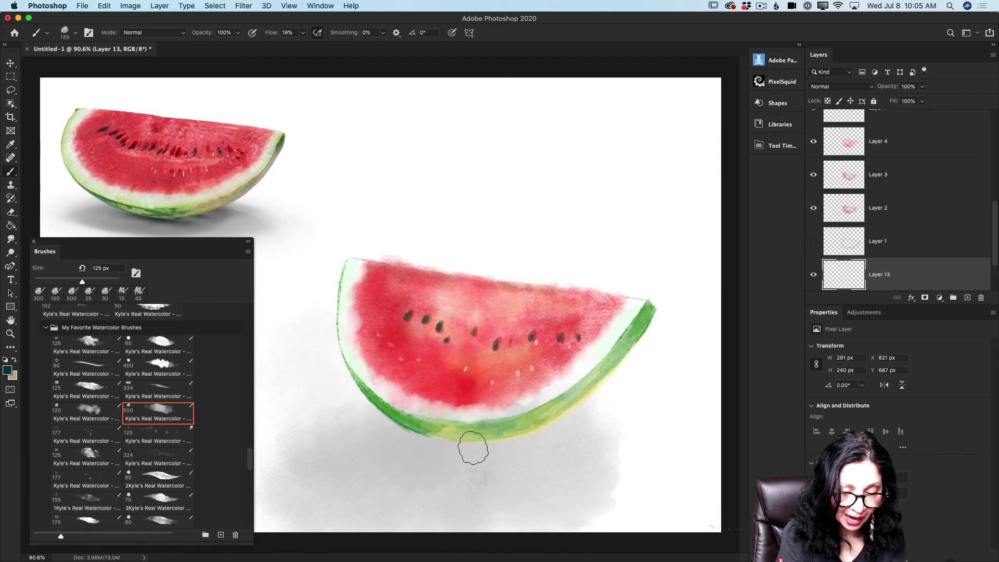
pyautogui.moveTo(471, 448)
pyautogui.mouseDown()
pyautogui.moveTo(432, 454)
pyautogui.moveTo(400, 441)
pyautogui.moveTo(373, 446)
pyautogui.moveTo(350, 469)
pyautogui.moveTo(513, 467)
pyautogui.moveTo(496, 464)
pyautogui.moveTo(570, 429)
pyautogui.moveTo(517, 464)
pyautogui.moveTo(427, 485)
pyautogui.moveTo(309, 496)
pyautogui.mouseUp()
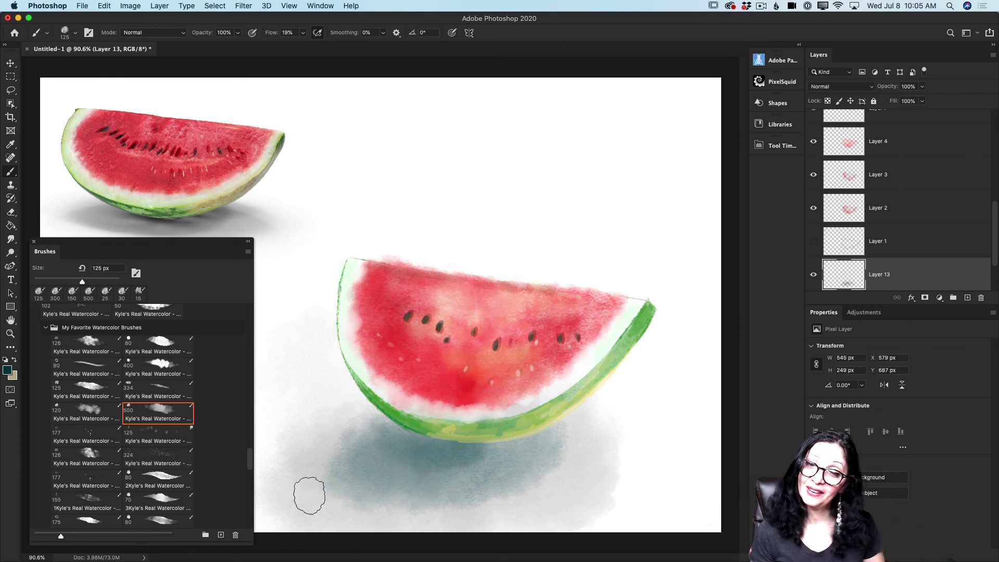
# Step: Lower Layer 13's opacity to 72% and add a new layer above it
pyautogui.click(923, 86)
pyautogui.moveTo(924, 99); pyautogui.dragTo(915, 102)
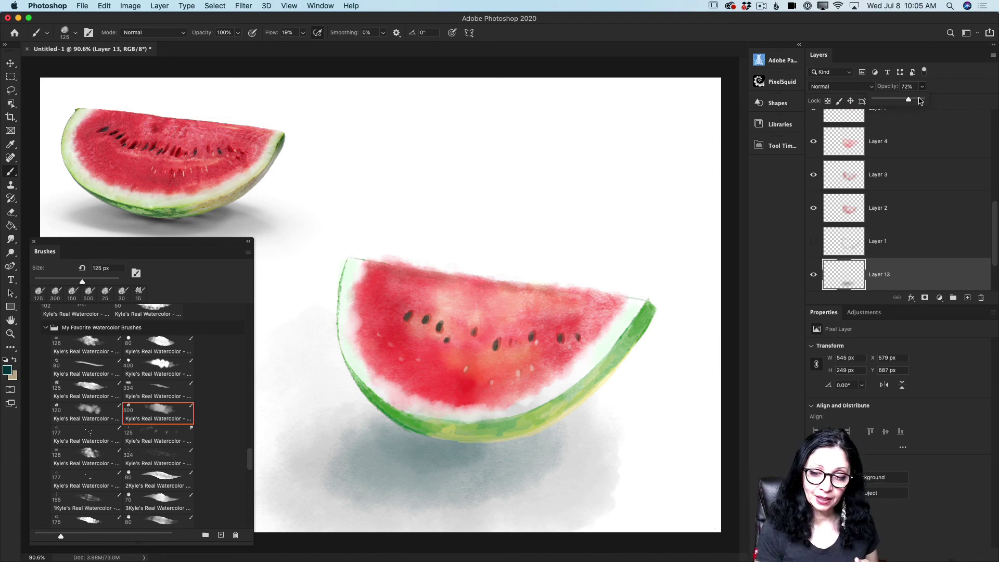
pyautogui.click(966, 298)
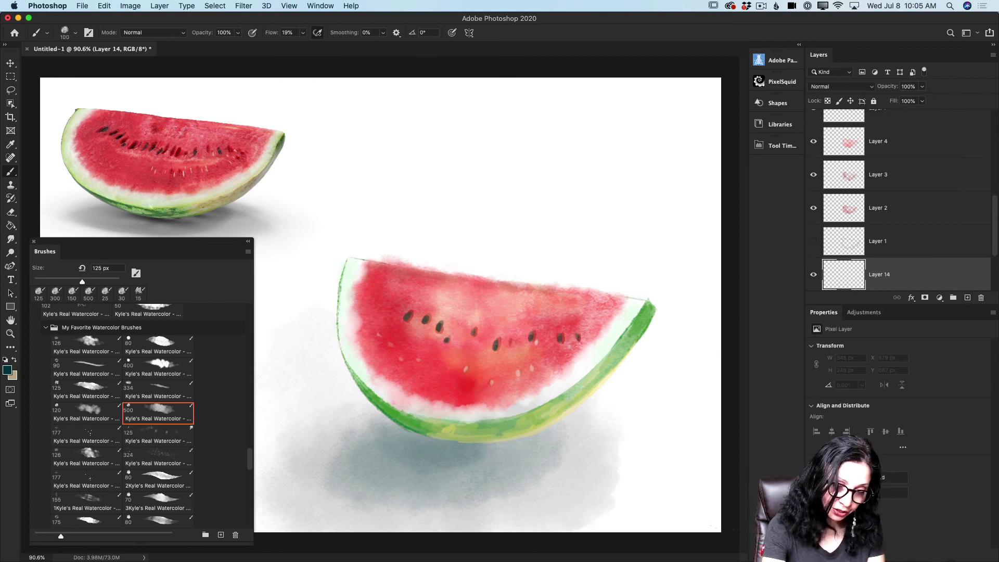
# Step: Reduce the brush to 50 px and paint a narrow, darker teal contact shadow directly beneath the bottom of the rind
pyautogui.press('[')
pyautogui.press('[')
pyautogui.press('[')
pyautogui.press('[')
pyautogui.press('[')
pyautogui.press('[')
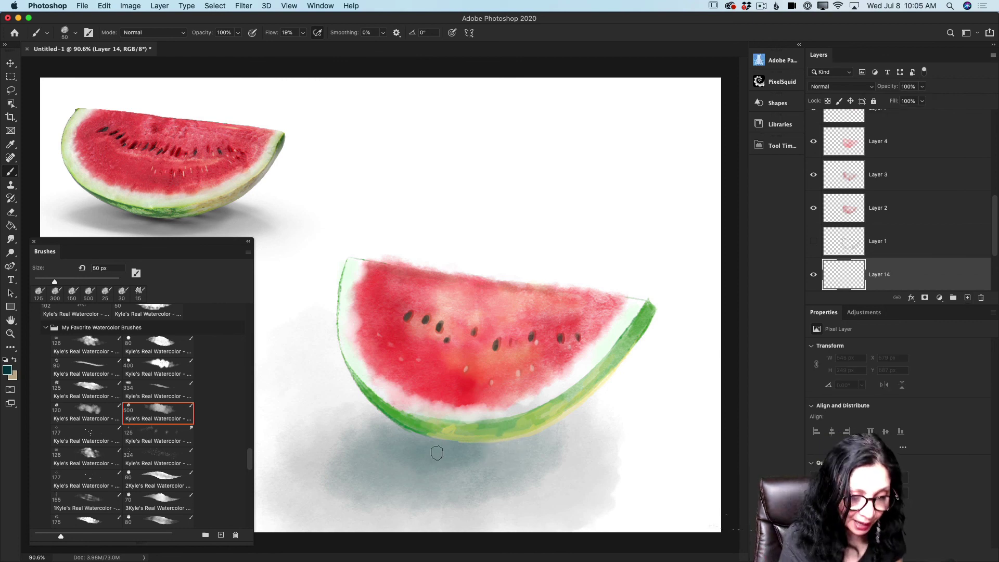
pyautogui.moveTo(459, 440)
pyautogui.mouseDown()
pyautogui.moveTo(408, 429)
pyautogui.moveTo(499, 439)
pyautogui.moveTo(464, 443)
pyautogui.moveTo(538, 437)
pyautogui.moveTo(524, 436)
pyautogui.moveTo(556, 423)
pyautogui.moveTo(519, 442)
pyautogui.moveTo(565, 420)
pyautogui.moveTo(541, 441)
pyautogui.moveTo(521, 440)
pyautogui.moveTo(544, 442)
pyautogui.moveTo(572, 422)
pyautogui.moveTo(532, 447)
pyautogui.moveTo(413, 433)
pyautogui.moveTo(547, 455)
pyautogui.mouseUp()
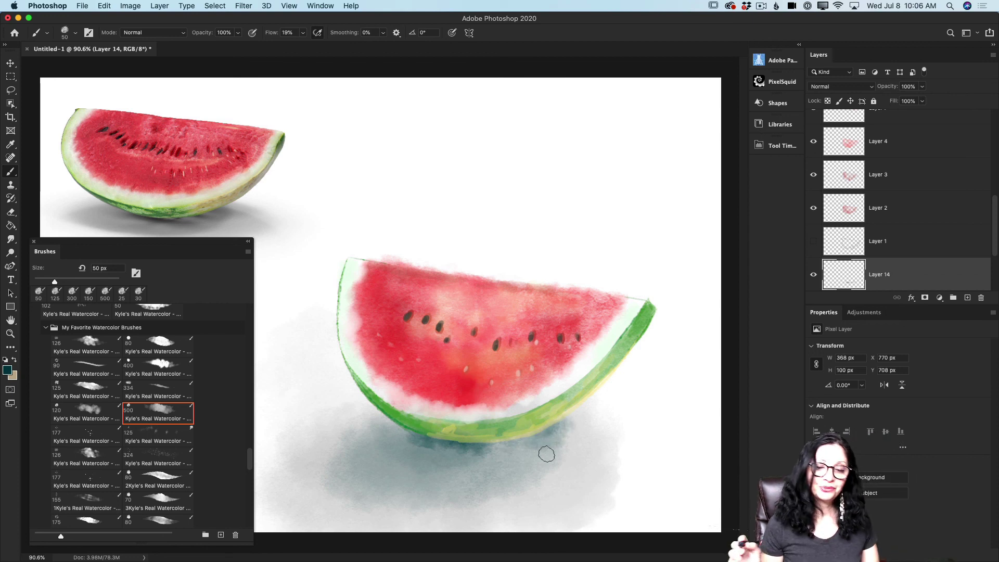